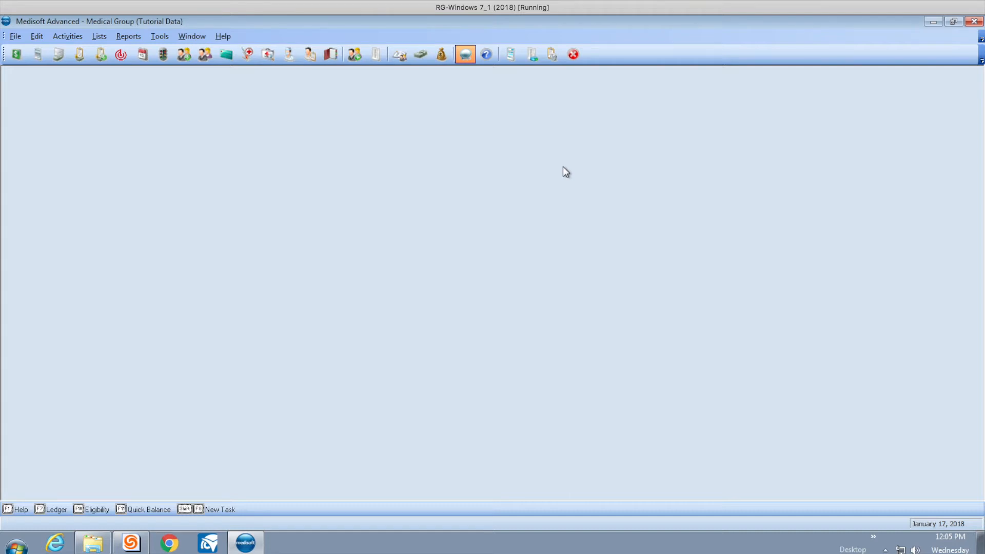
Open the Write Off Utility and set its cut off date to 1/1/2017
{"action": "left_click", "coordinate": [66, 36]}
{"action": "mouse_move", "coordinate": [171, 379]}
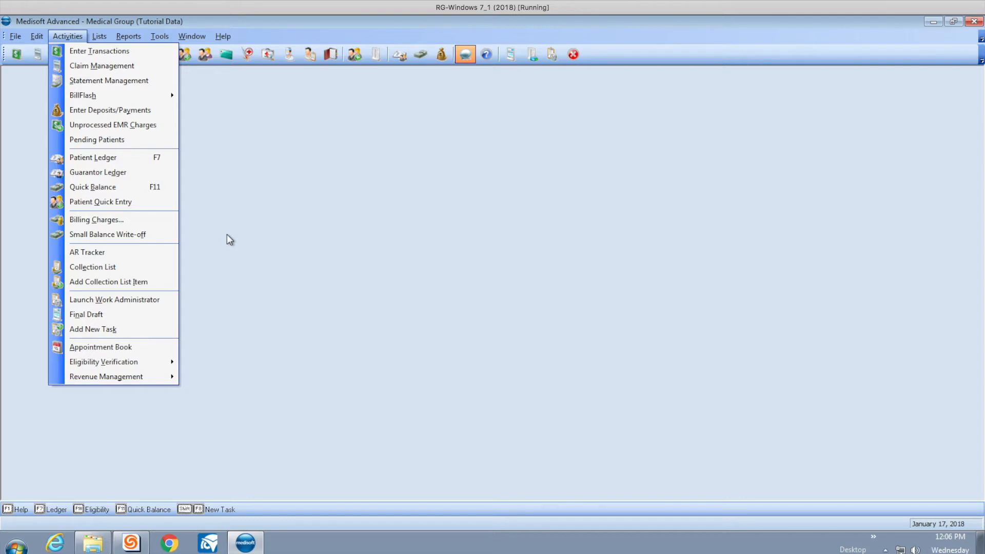
{"action": "left_click", "coordinate": [159, 37]}
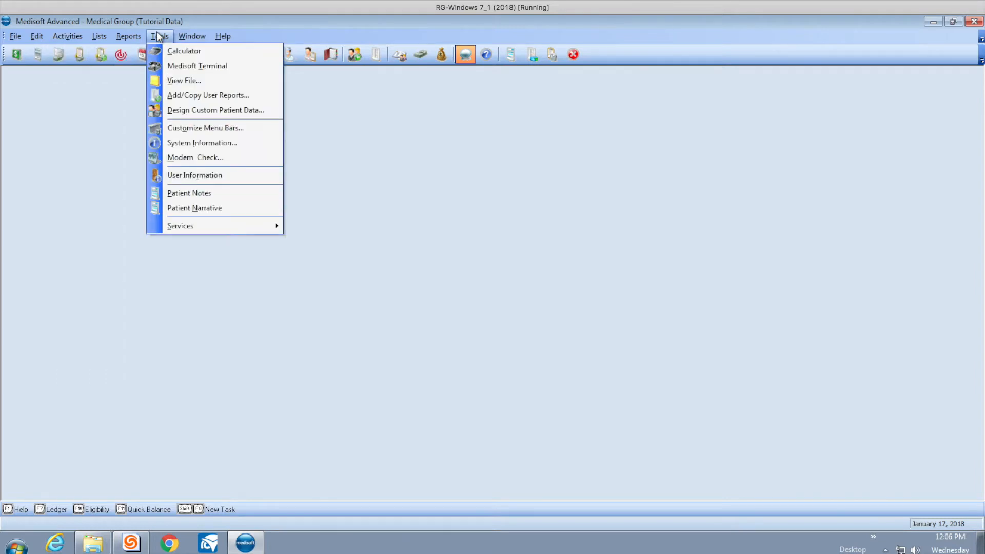
{"action": "mouse_move", "coordinate": [218, 232]}
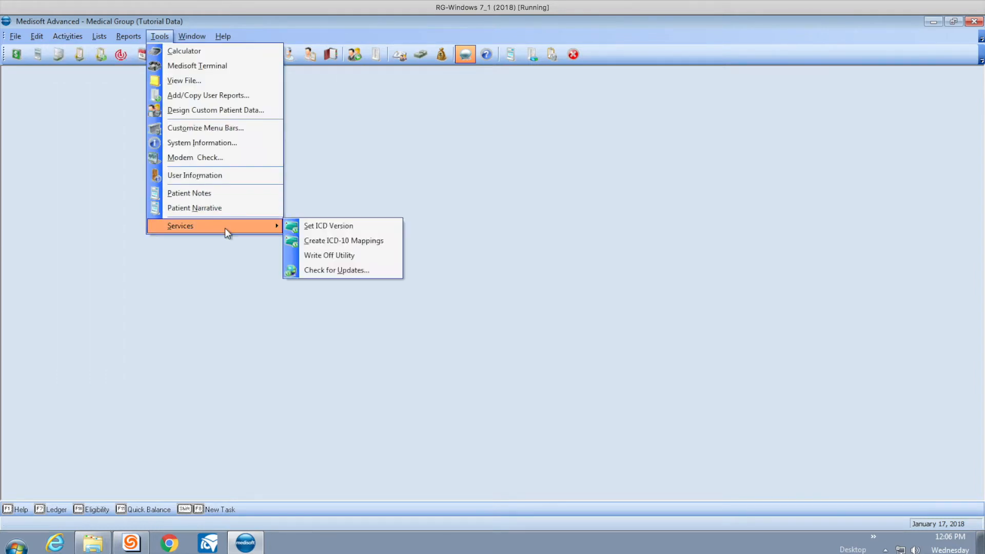
{"action": "left_click", "coordinate": [349, 256]}
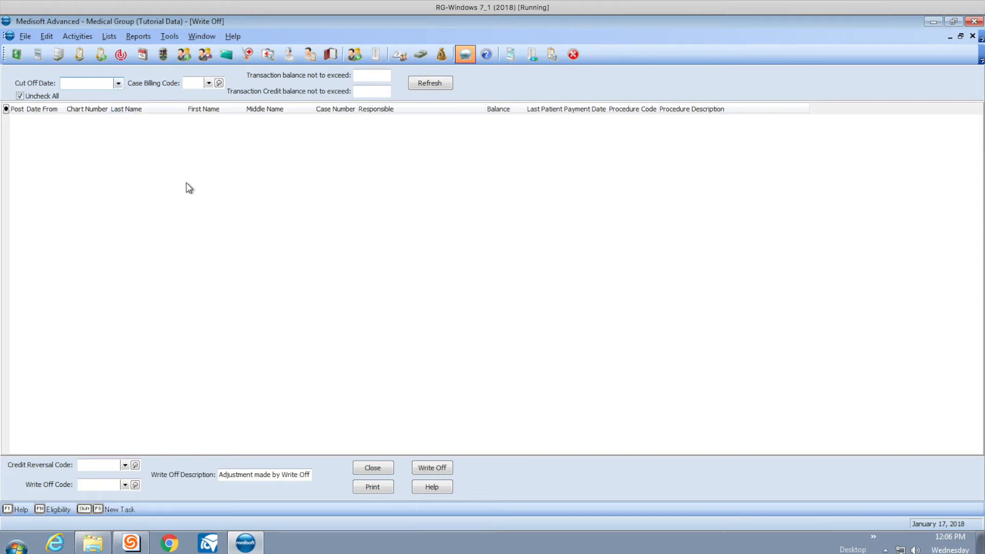
{"action": "type", "text": "1/1/2017"}
Set the transaction balance limit to 9999999 and the transaction credit balance limit to -9999999
{"action": "left_click", "coordinate": [362, 75]}
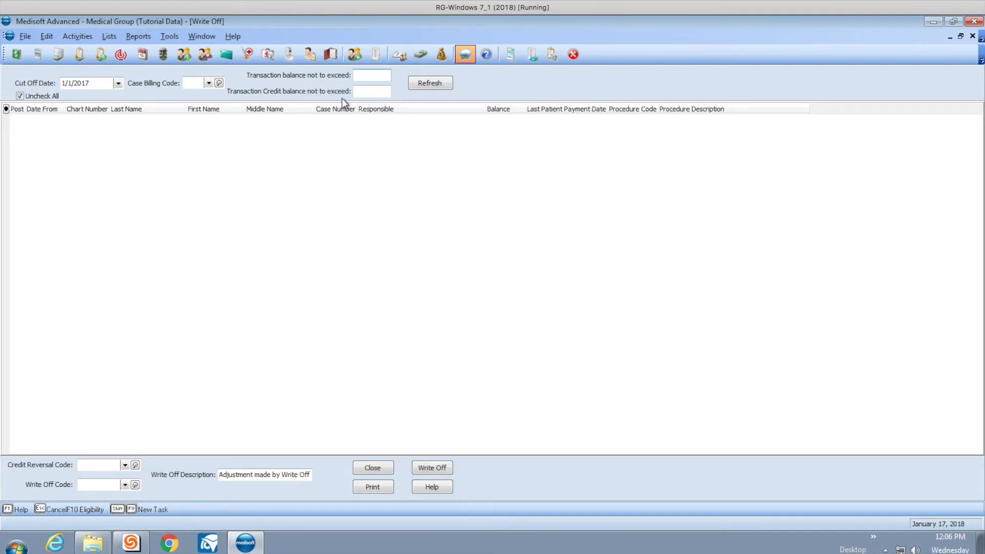
{"action": "type", "text": "10."}
{"action": "type", "text": "00"}
{"action": "key", "text": "BackSpace"}
{"action": "key", "text": "BackSpace"}
{"action": "key", "text": "BackSpace"}
{"action": "key", "text": "BackSpace"}
{"action": "type", "text": "9999999"}
{"action": "left_click", "coordinate": [373, 91]}
{"action": "type", "text": "-9999999"}
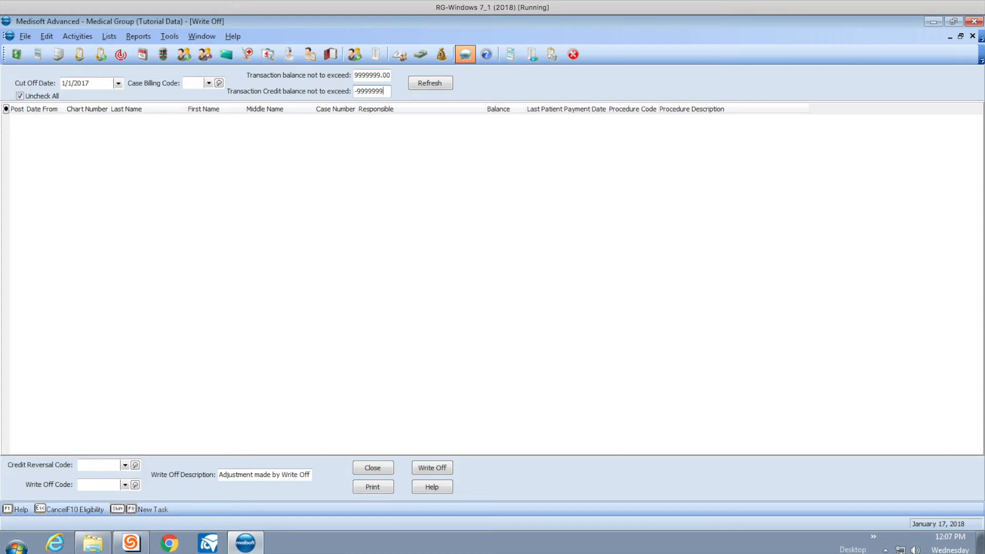
Choose Adjust Wrong Entry as the credit reversal code and SBWO (Small Balance Write Off) as the write off code
{"action": "left_click", "coordinate": [124, 465]}
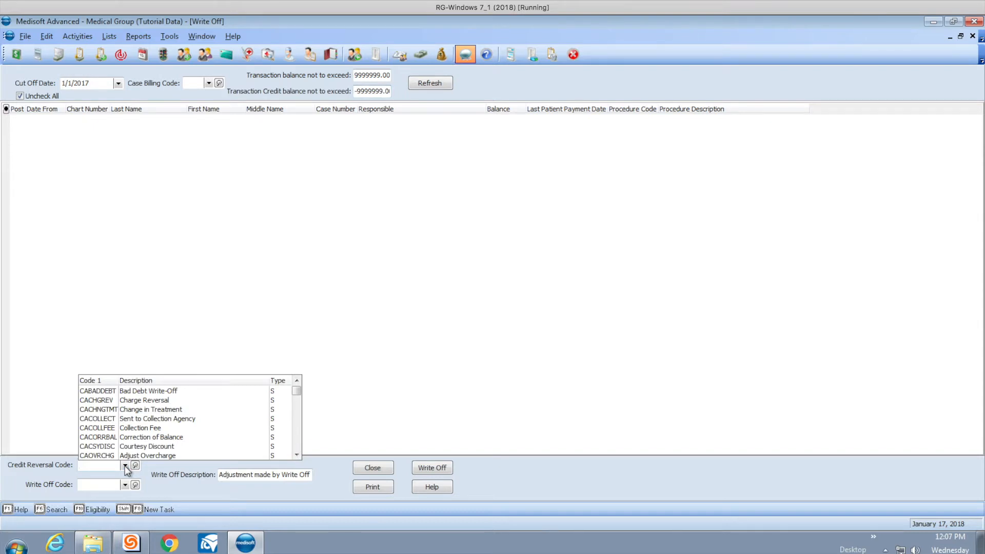
{"action": "left_click", "coordinate": [152, 392]}
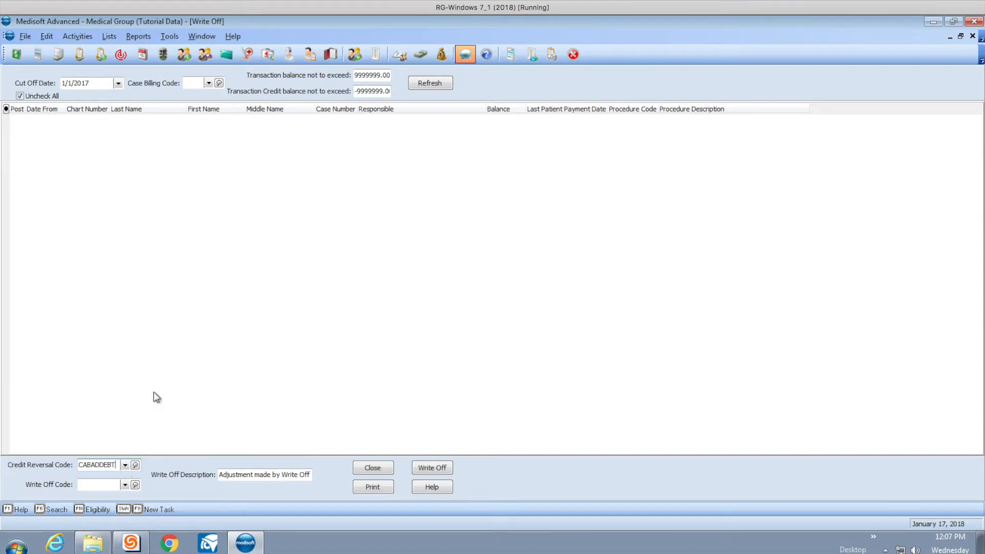
{"action": "left_click", "coordinate": [124, 466]}
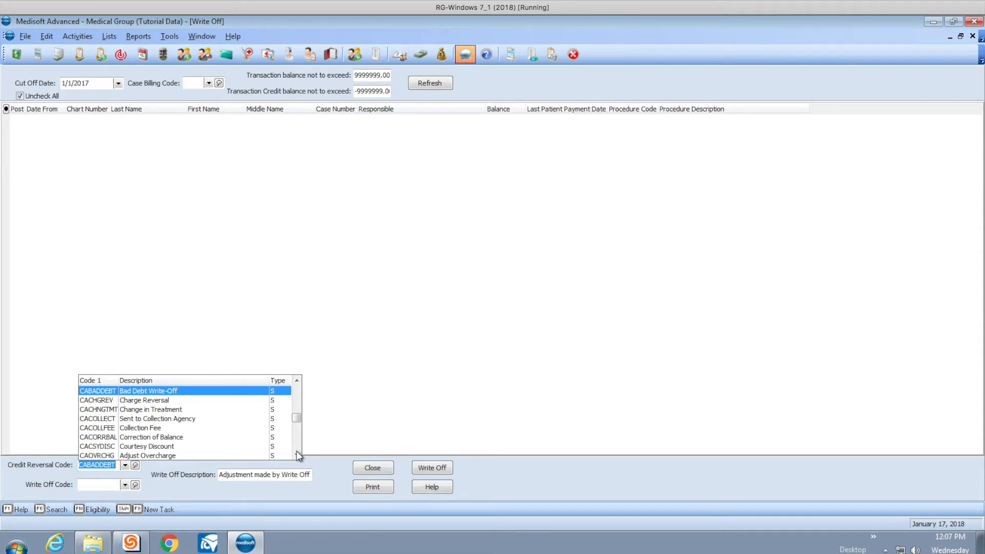
{"action": "left_click_drag", "start_coordinate": [296, 417], "coordinate": [296, 393]}
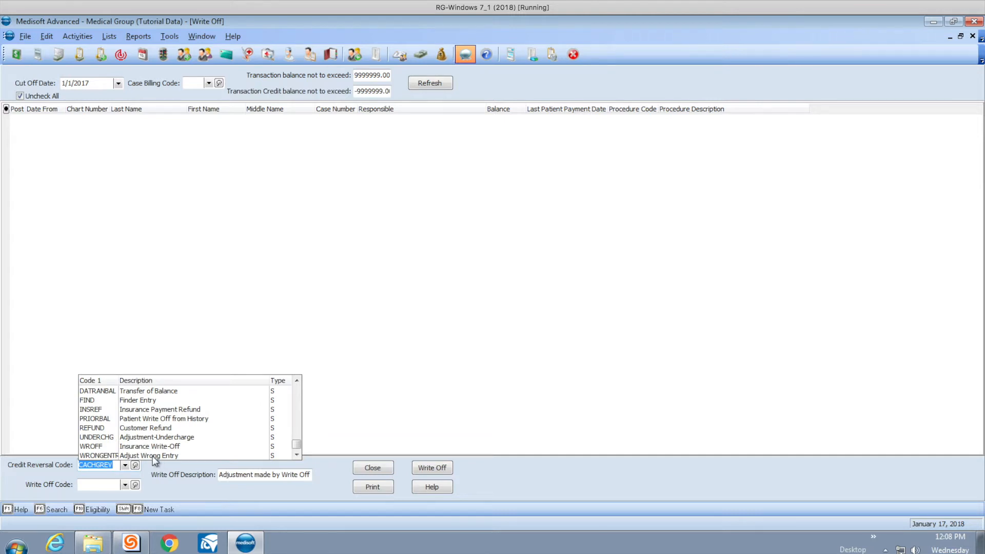
{"action": "left_click", "coordinate": [152, 455]}
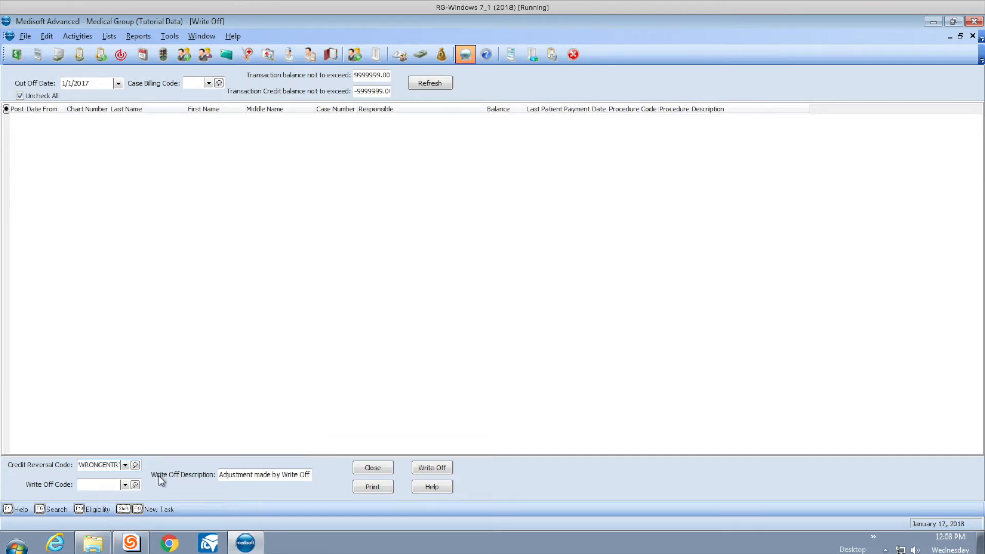
{"action": "left_click", "coordinate": [125, 486]}
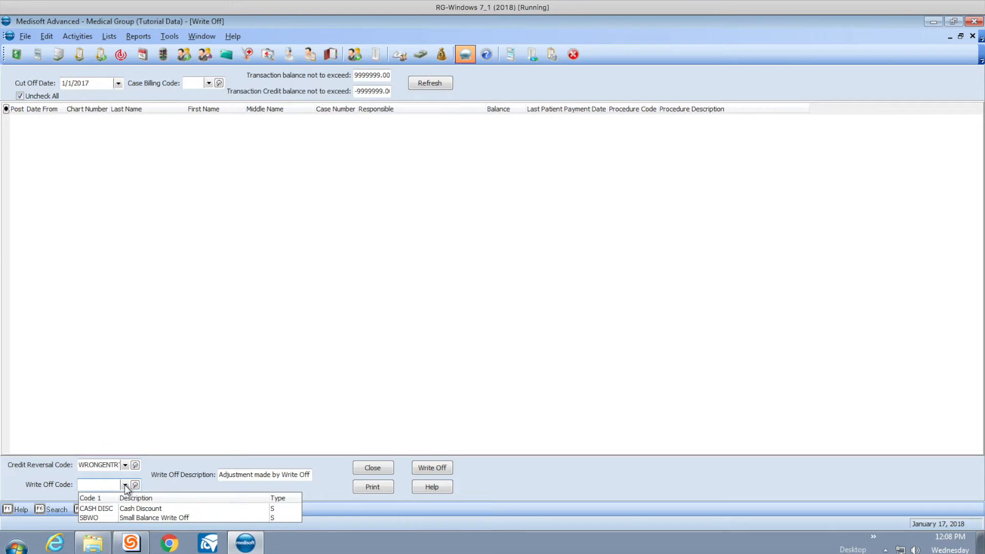
{"action": "left_click", "coordinate": [147, 517]}
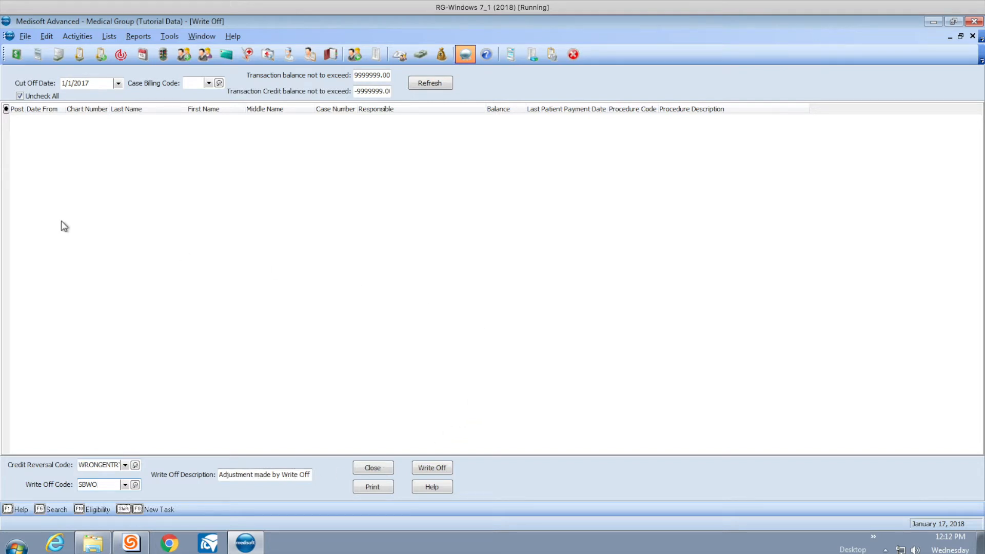
Load the transactions that match the write-off filters and look through the list
{"action": "left_click", "coordinate": [431, 83]}
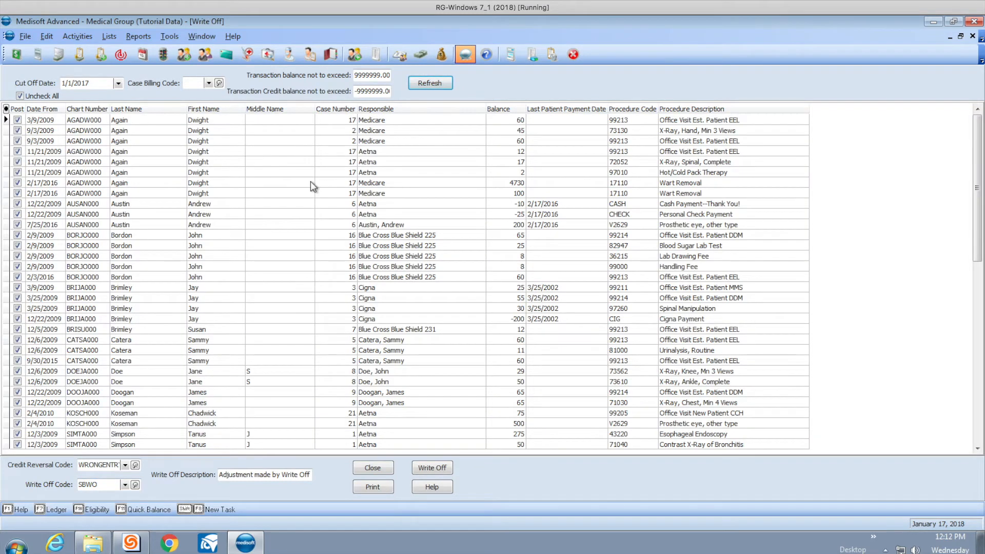
{"action": "left_click", "coordinate": [976, 155]}
{"action": "mouse_move", "coordinate": [976, 155]}
{"action": "left_mouse_down"}
{"action": "mouse_move", "coordinate": [979, 337]}
{"action": "mouse_move", "coordinate": [972, 158]}
{"action": "left_mouse_up"}
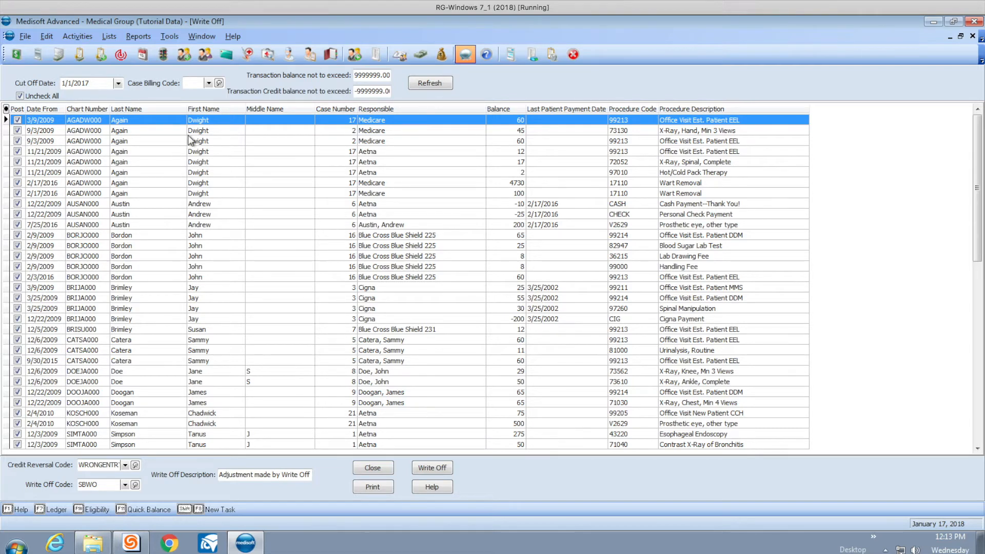
Write off all the listed transactions, continuing without a backup, and close the utility
{"action": "left_click", "coordinate": [430, 468]}
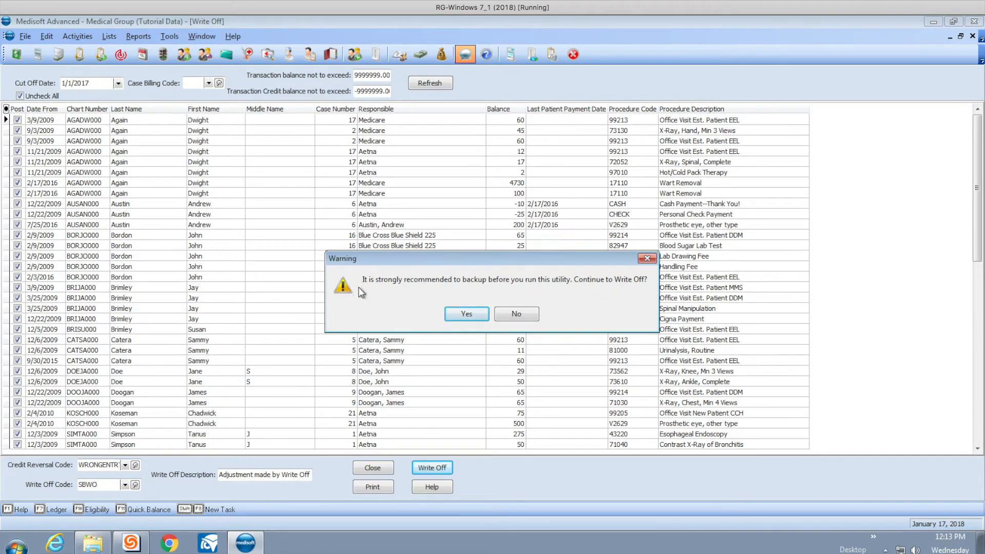
{"action": "left_click", "coordinate": [473, 318]}
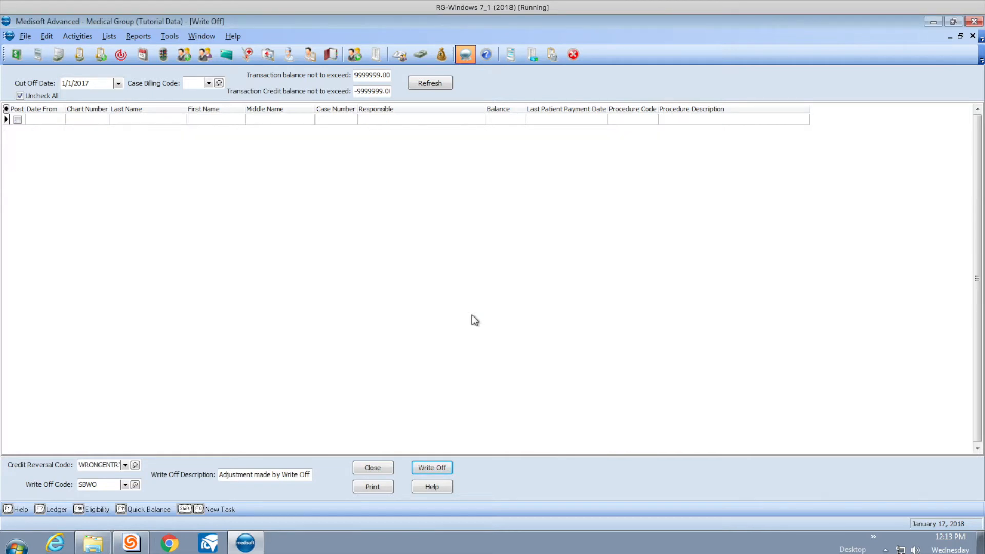
{"action": "left_click", "coordinate": [363, 470]}
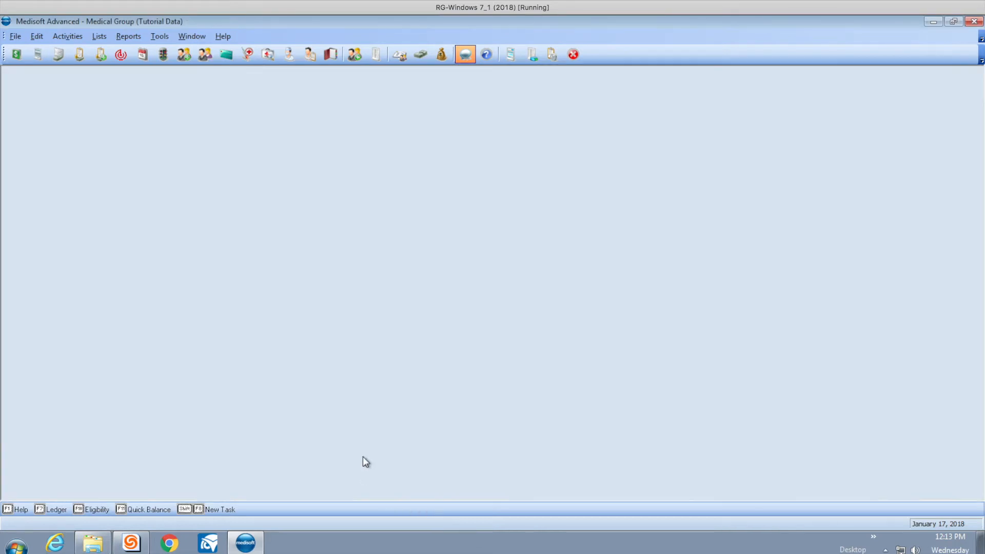
Preview the Patient Day Sheet for Date From 1/17/2018 to 1/17/2018, examine the write-off adjustments and final totals, and close it
{"action": "left_click", "coordinate": [119, 35]}
{"action": "mouse_move", "coordinate": [142, 54]}
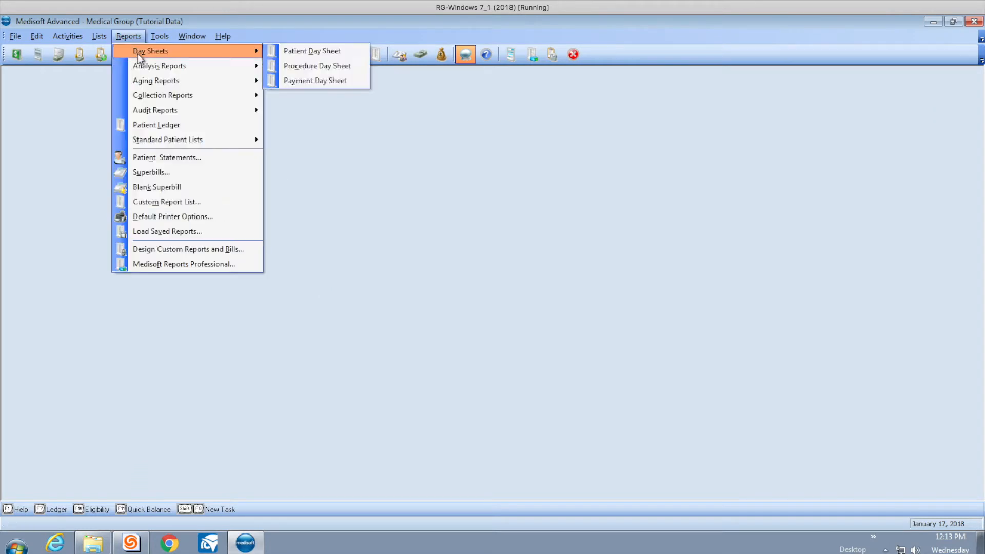
{"action": "left_click", "coordinate": [331, 52]}
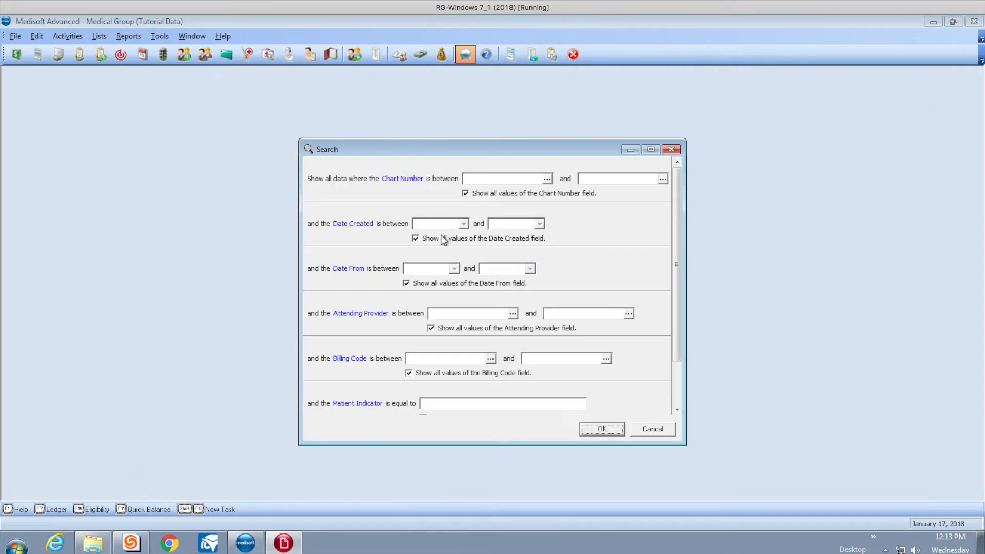
{"action": "key", "text": "Return"}
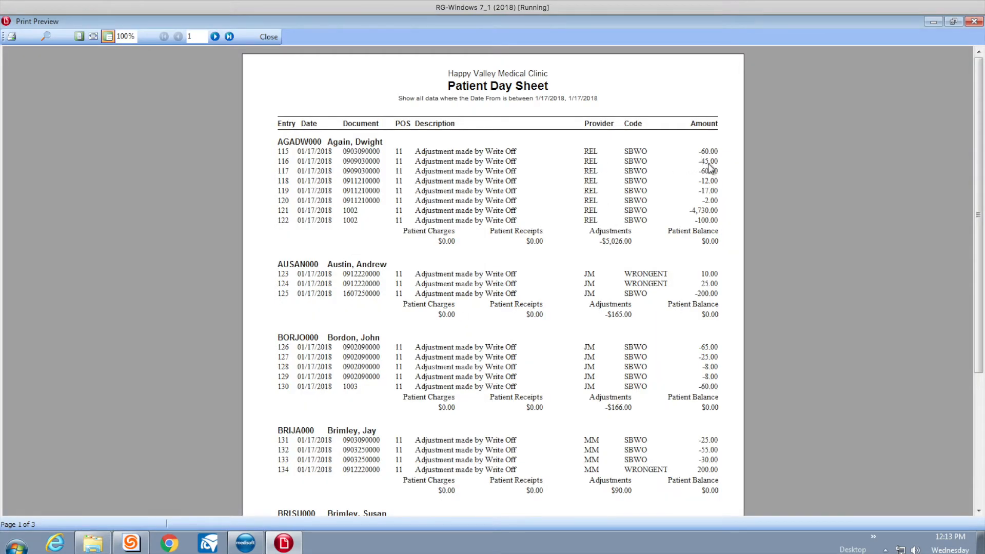
{"action": "scroll", "coordinate": [359, 228], "scroll_direction": "down", "scroll_amount": 5}
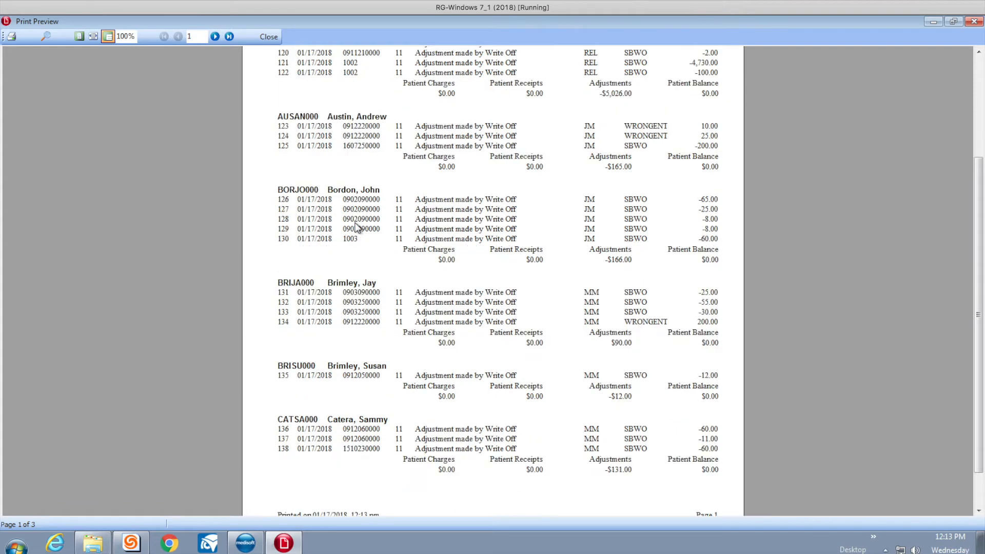
{"action": "left_click", "coordinate": [229, 37]}
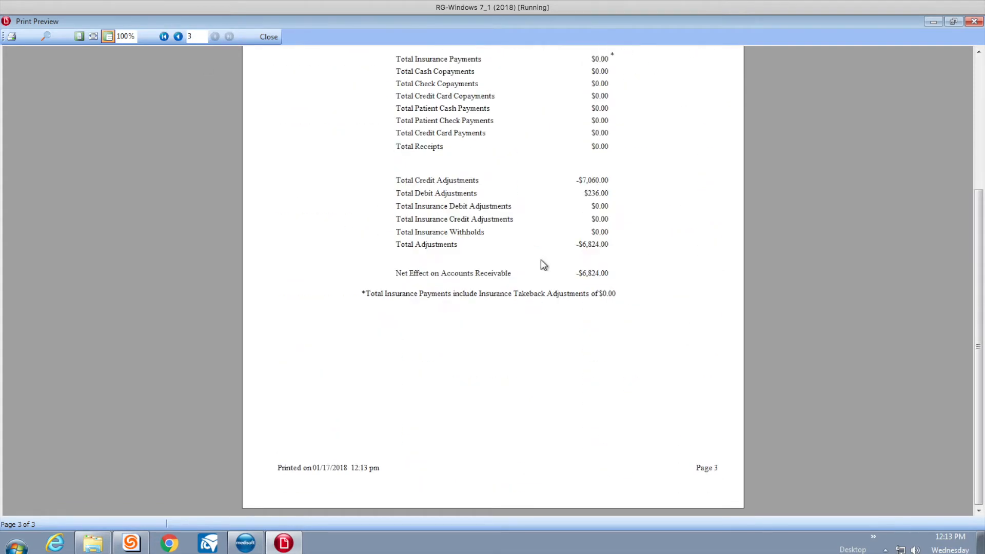
{"action": "scroll", "coordinate": [561, 277], "scroll_direction": "up", "scroll_amount": 4}
{"action": "scroll", "coordinate": [564, 278], "scroll_direction": "up", "scroll_amount": 2}
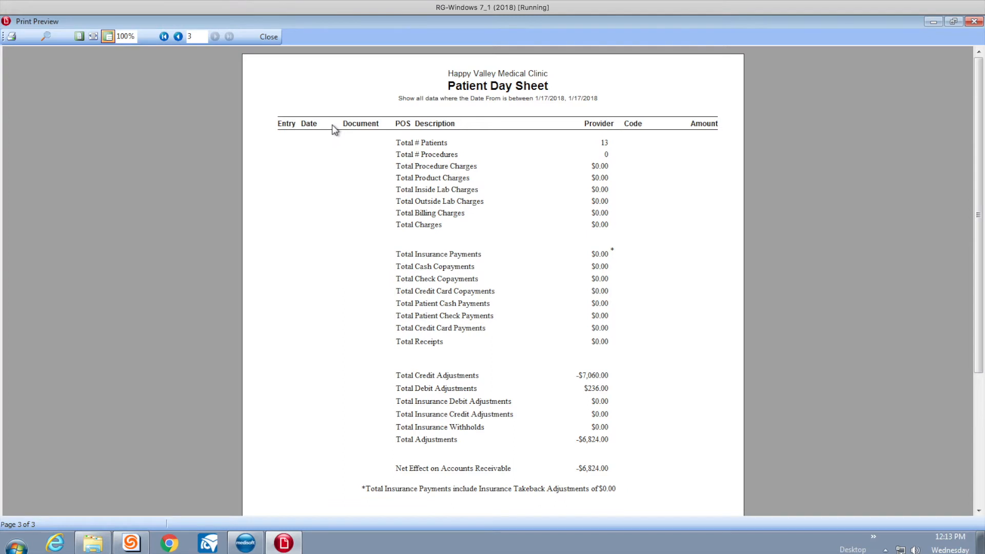
{"action": "left_click", "coordinate": [270, 37]}
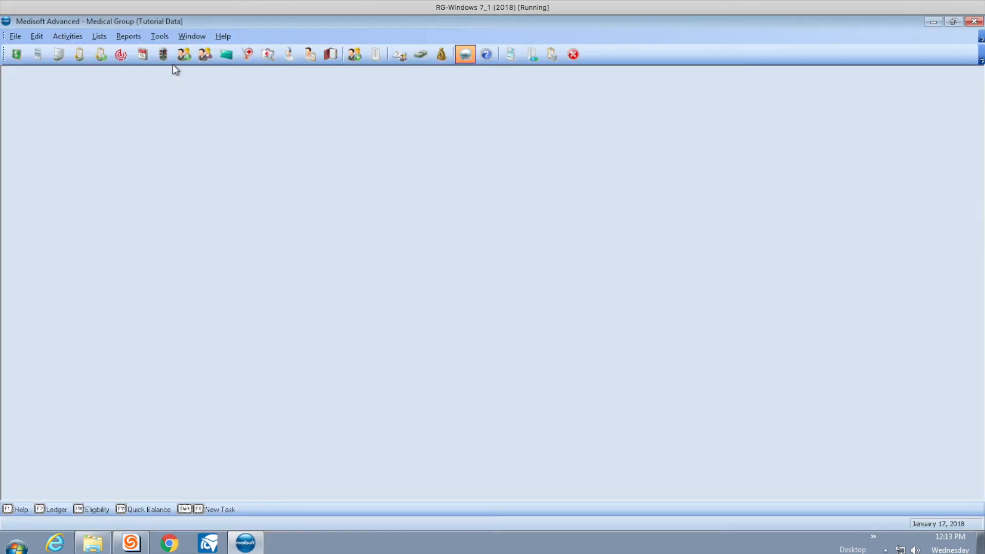
Preview the Primary Insurance Aging report to check for outstanding balances, and close it
{"action": "left_click", "coordinate": [128, 36]}
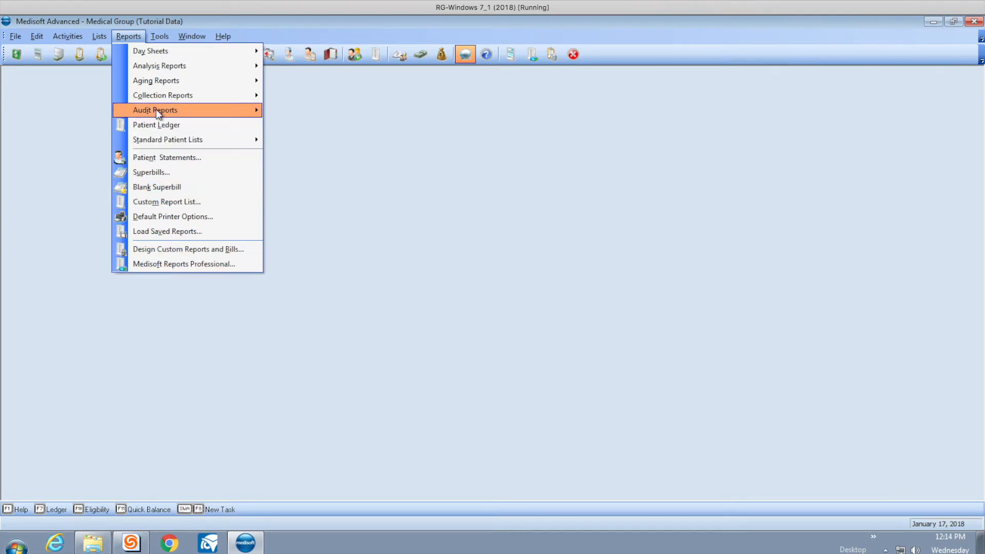
{"action": "mouse_move", "coordinate": [167, 81]}
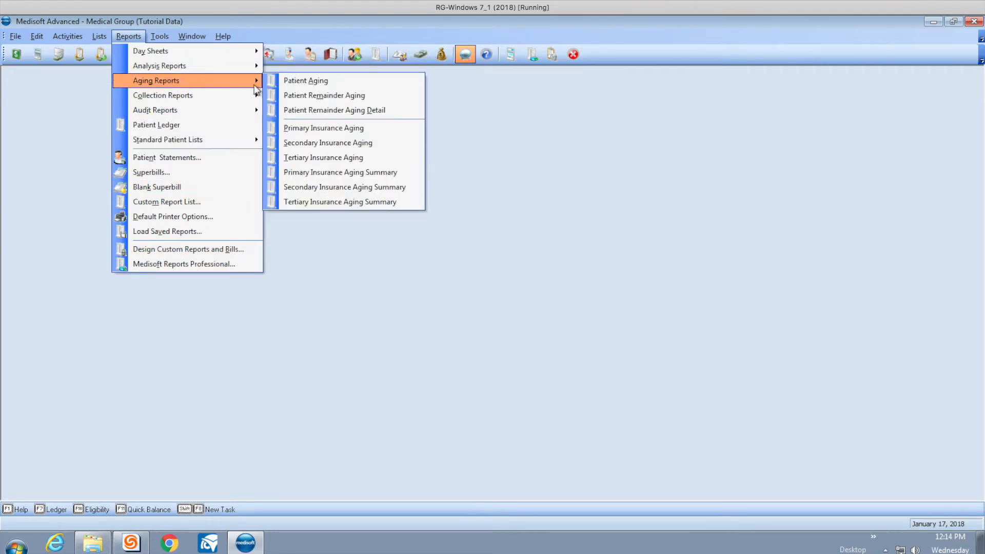
{"action": "left_click", "coordinate": [338, 129]}
{"action": "left_click", "coordinate": [563, 269]}
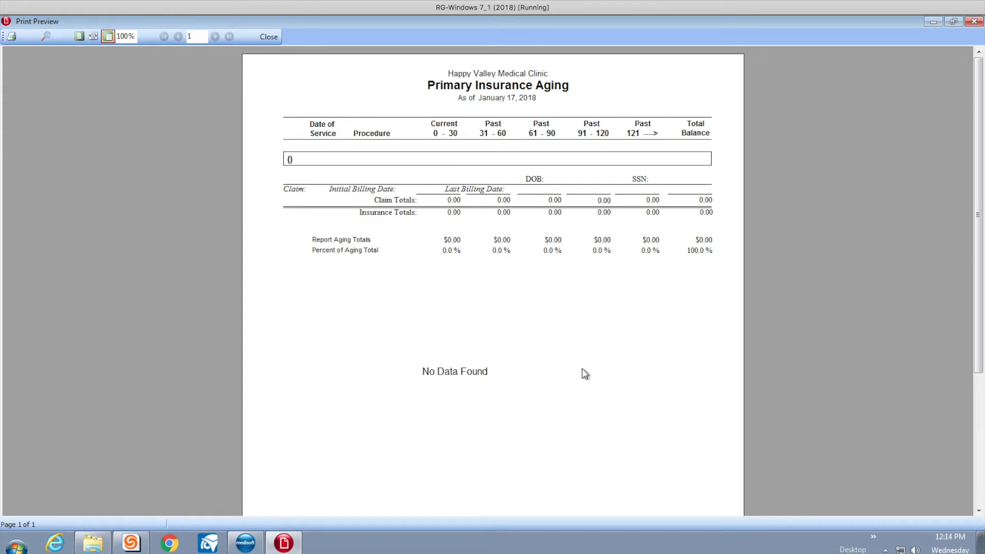
{"action": "left_click", "coordinate": [275, 38]}
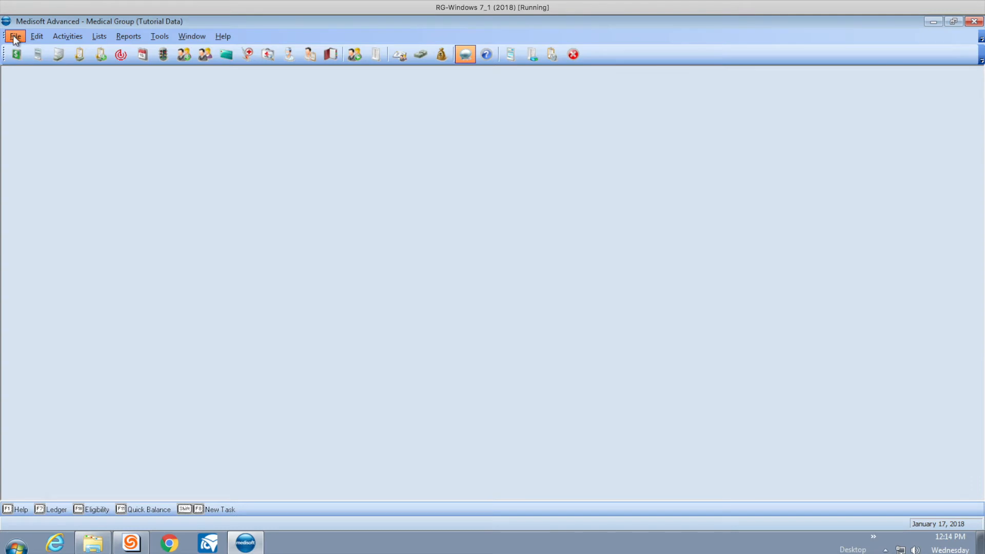
Restore the open practice's data from the backup file mw01-16-2018.mbk, accepting the overwrite of its current files
{"action": "left_click", "coordinate": [14, 36]}
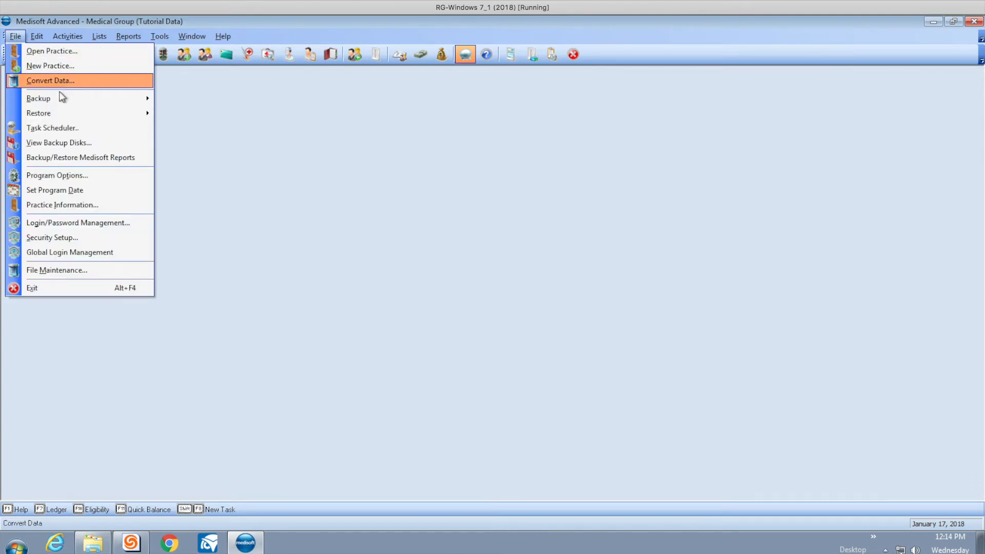
{"action": "mouse_move", "coordinate": [64, 114]}
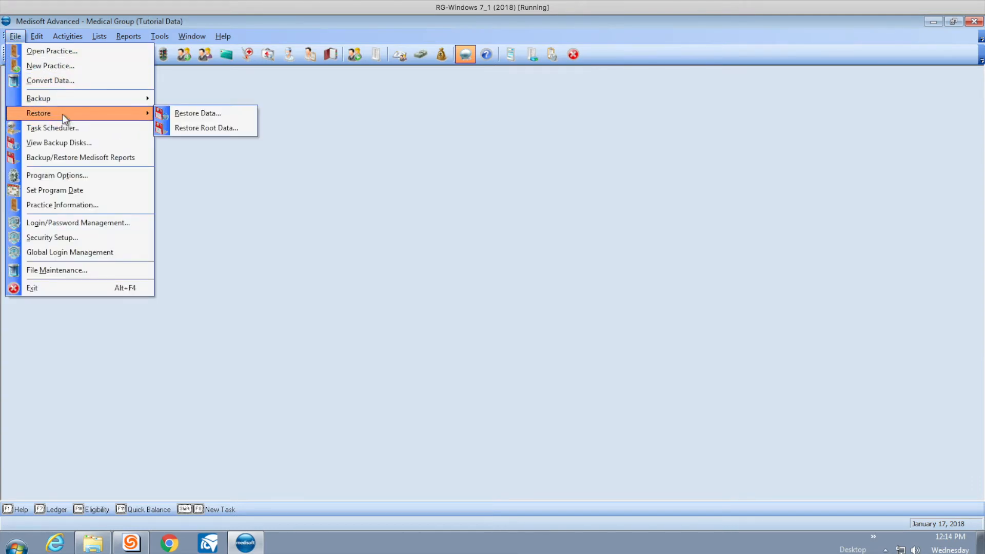
{"action": "left_click", "coordinate": [203, 115]}
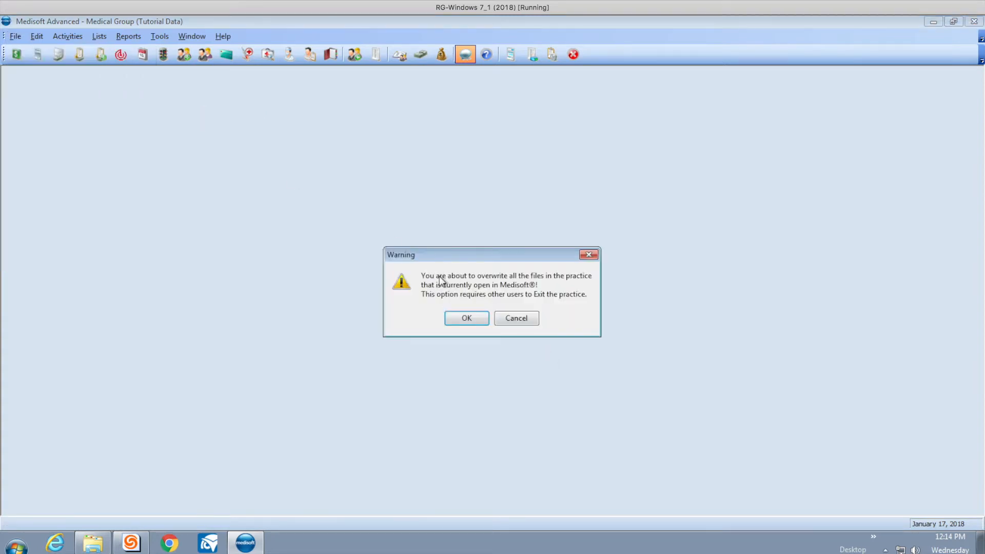
{"action": "left_click", "coordinate": [465, 320]}
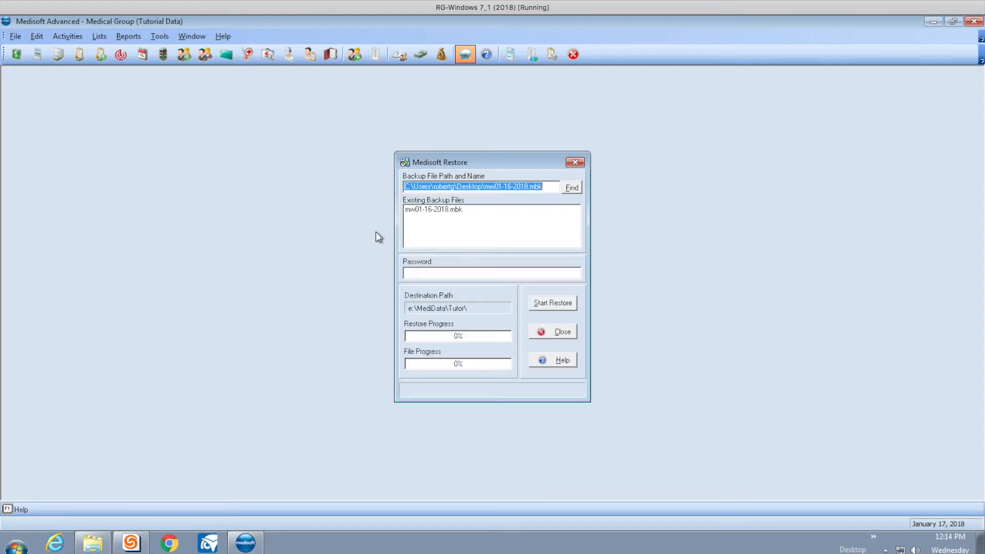
{"action": "left_click", "coordinate": [431, 209]}
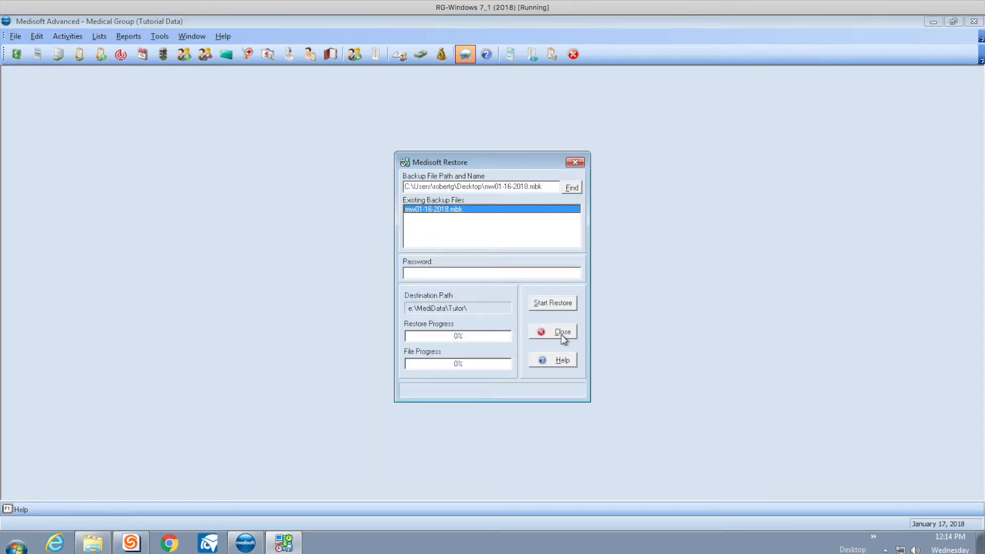
{"action": "left_click", "coordinate": [552, 303]}
{"action": "left_click", "coordinate": [472, 313]}
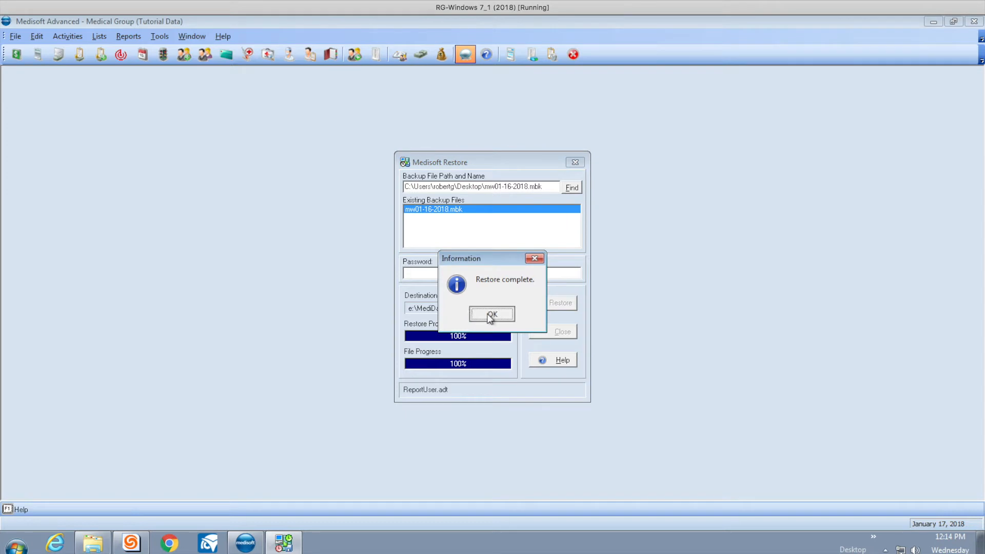
Close the restore dialog, preview the Primary Insurance Aging report to examine the balances and report totals, and close the preview
{"action": "left_click", "coordinate": [577, 162]}
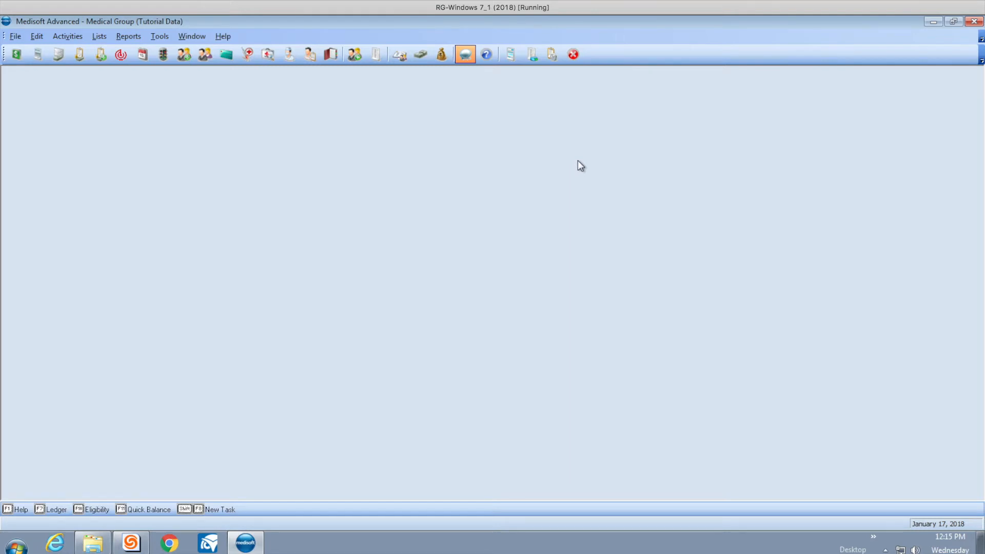
{"action": "left_click", "coordinate": [128, 36]}
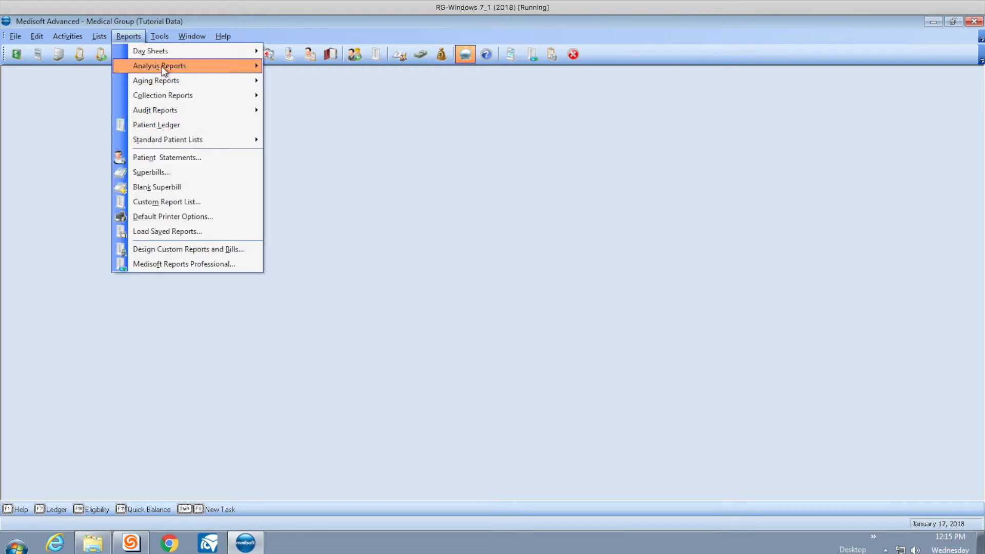
{"action": "mouse_move", "coordinate": [170, 81]}
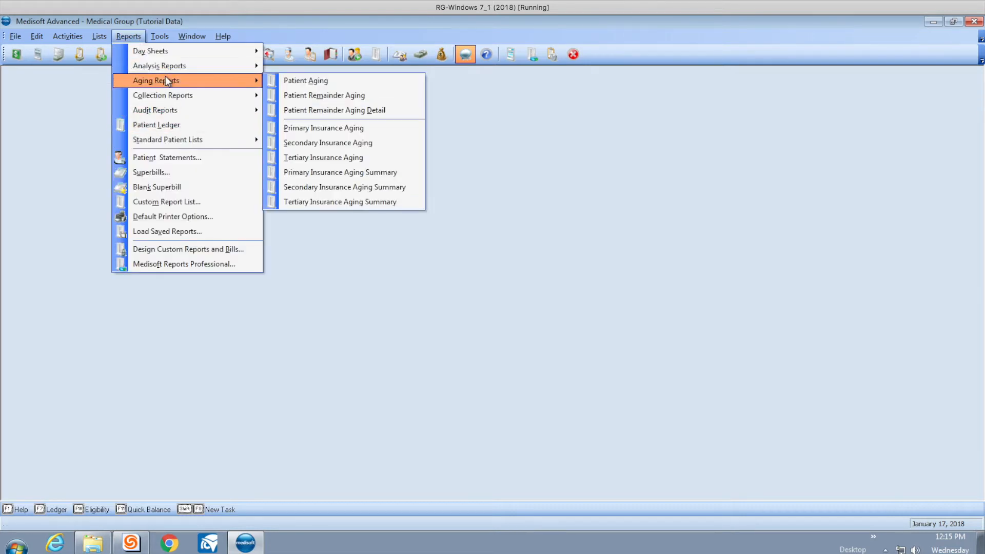
{"action": "left_click", "coordinate": [355, 133]}
{"action": "left_click", "coordinate": [548, 269]}
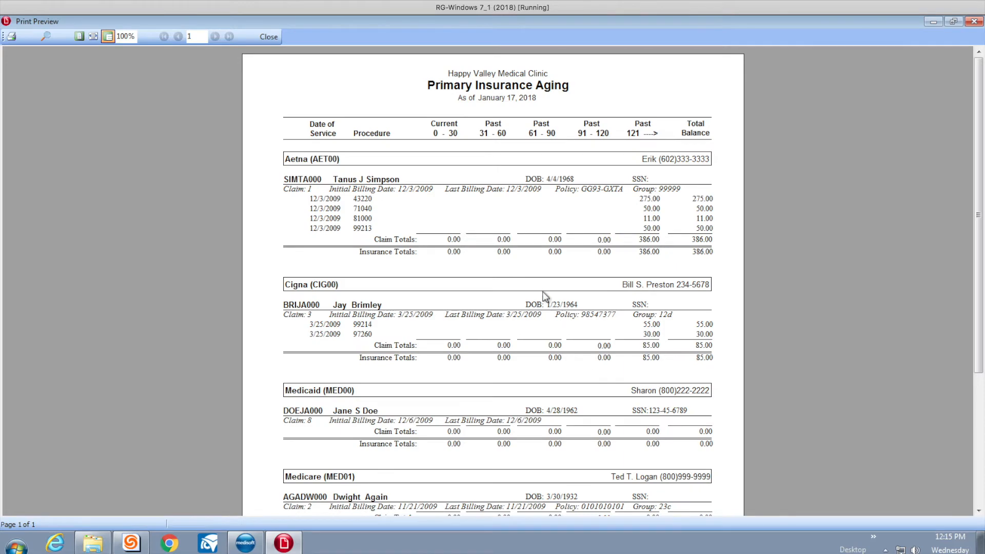
{"action": "scroll", "coordinate": [552, 305], "scroll_direction": "down", "scroll_amount": 5}
{"action": "scroll", "coordinate": [461, 222], "scroll_direction": "up", "scroll_amount": 5}
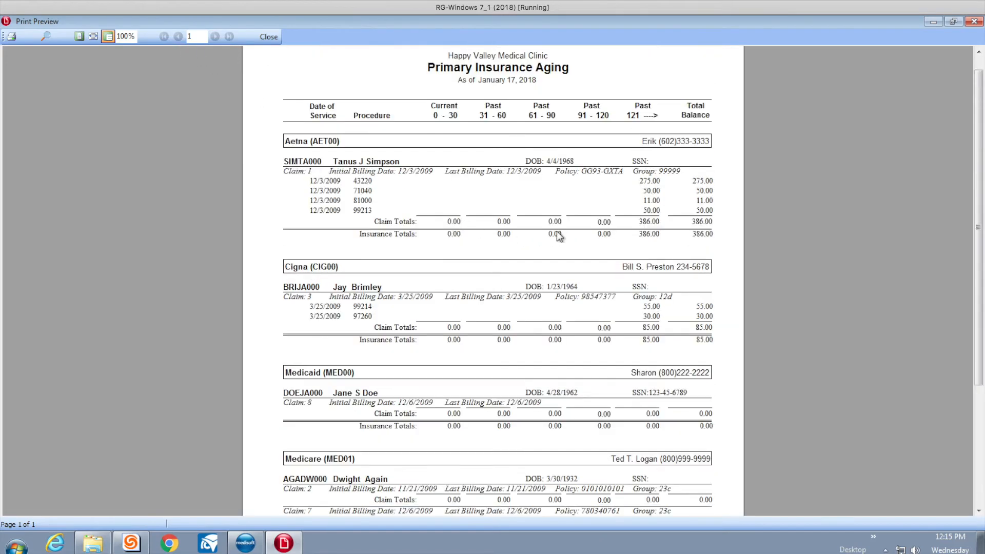
{"action": "scroll", "coordinate": [345, 213], "scroll_direction": "down", "scroll_amount": 3}
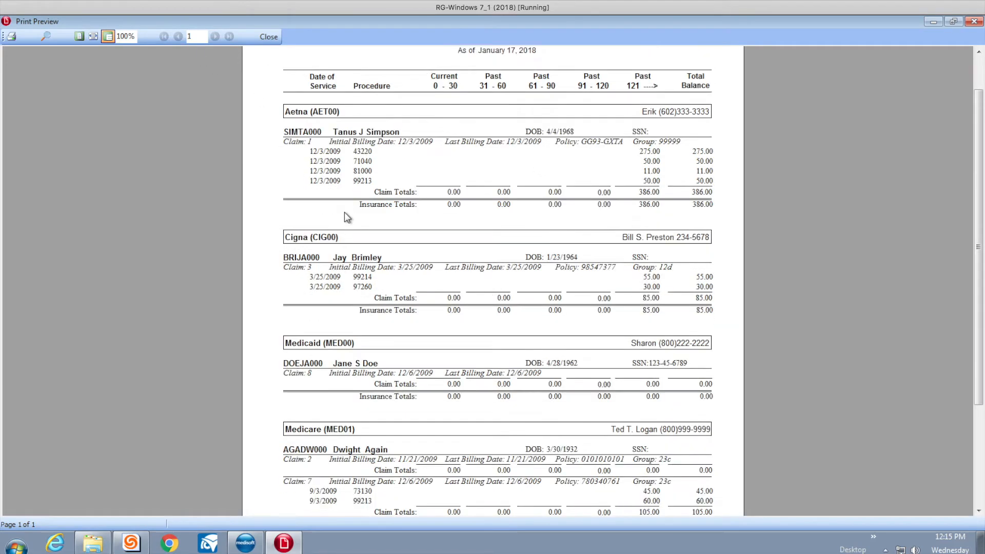
{"action": "scroll", "coordinate": [313, 307], "scroll_direction": "down", "scroll_amount": 2}
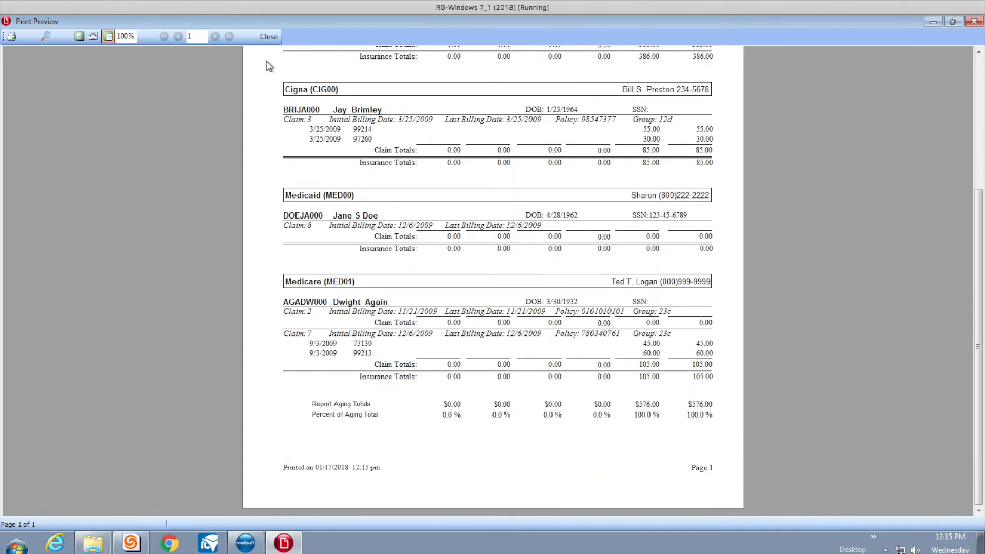
{"action": "left_click", "coordinate": [269, 37]}
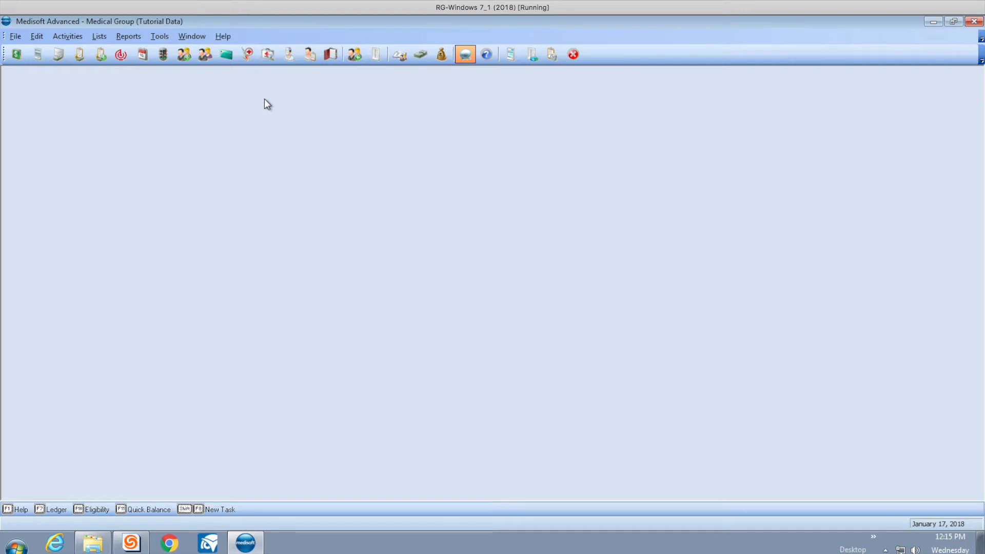
Create a new procedure/payment/adjustment code CREDITADJ with the description Credit Adj
{"action": "left_click", "coordinate": [99, 36]}
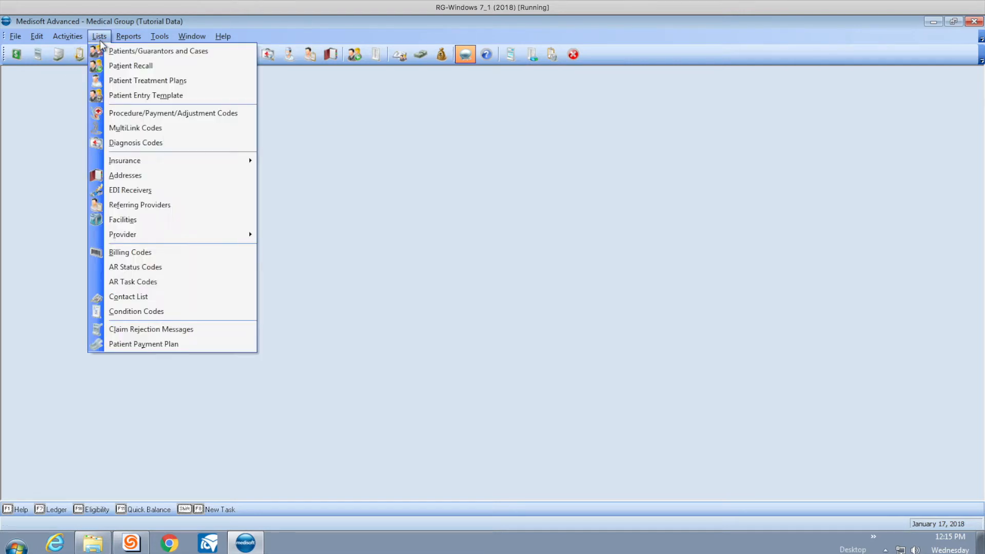
{"action": "left_click", "coordinate": [151, 114]}
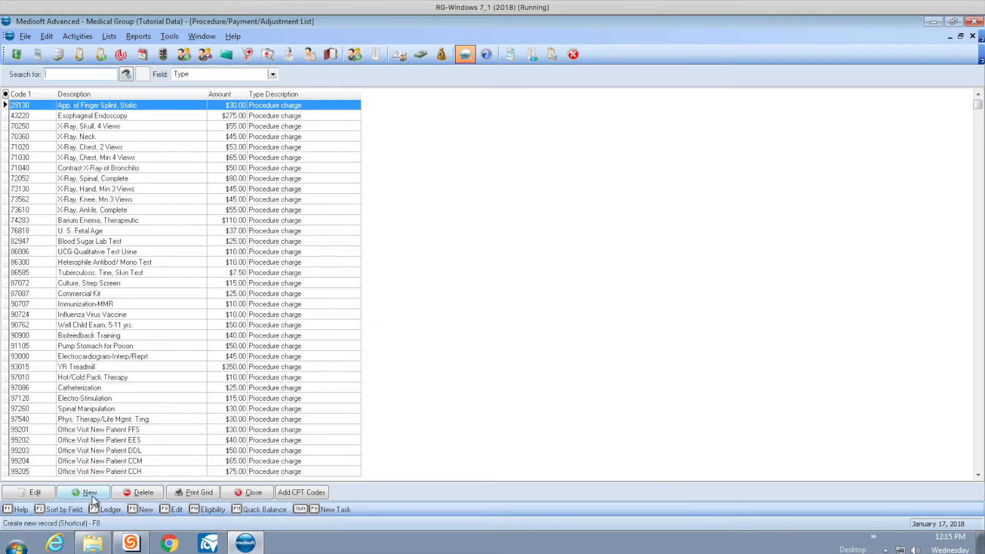
{"action": "left_click", "coordinate": [91, 496]}
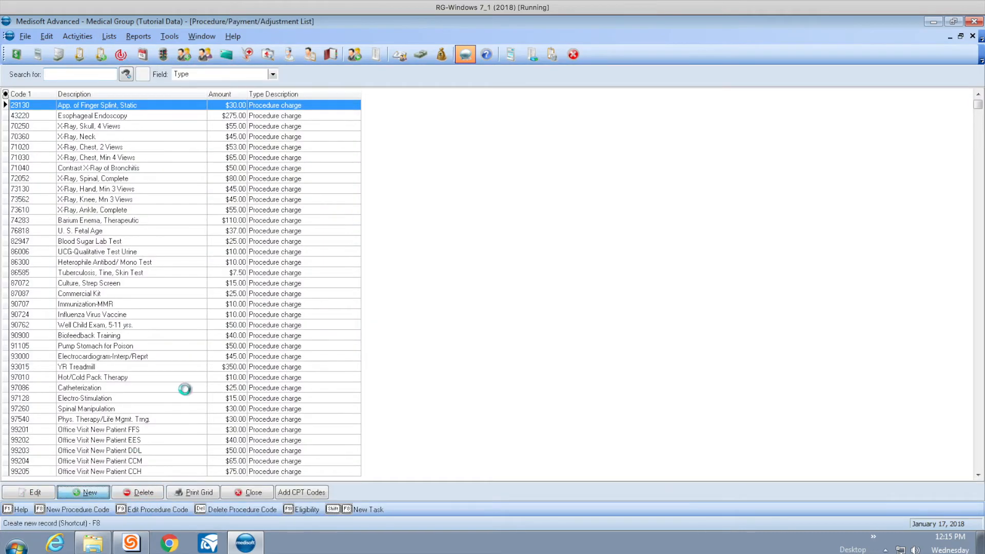
{"action": "type", "text": "CREDITADJ"}
{"action": "key", "text": "Tab"}
{"action": "type", "text": "Crec"}
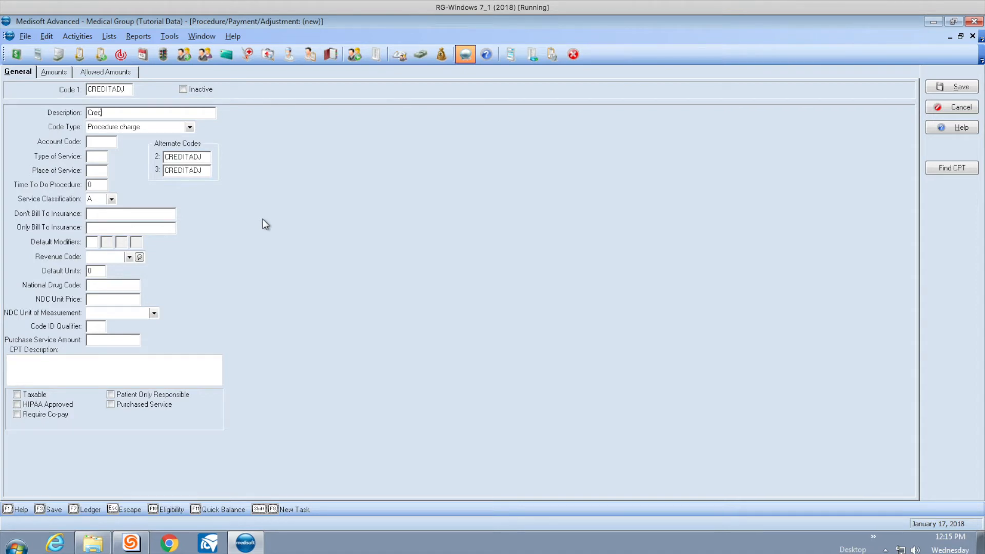
{"action": "type", "text": "it Adj"}
Set the new code's type to Adjustment, clear Make Adjustment Negative, save the code, and close the code list
{"action": "left_click", "coordinate": [190, 126]}
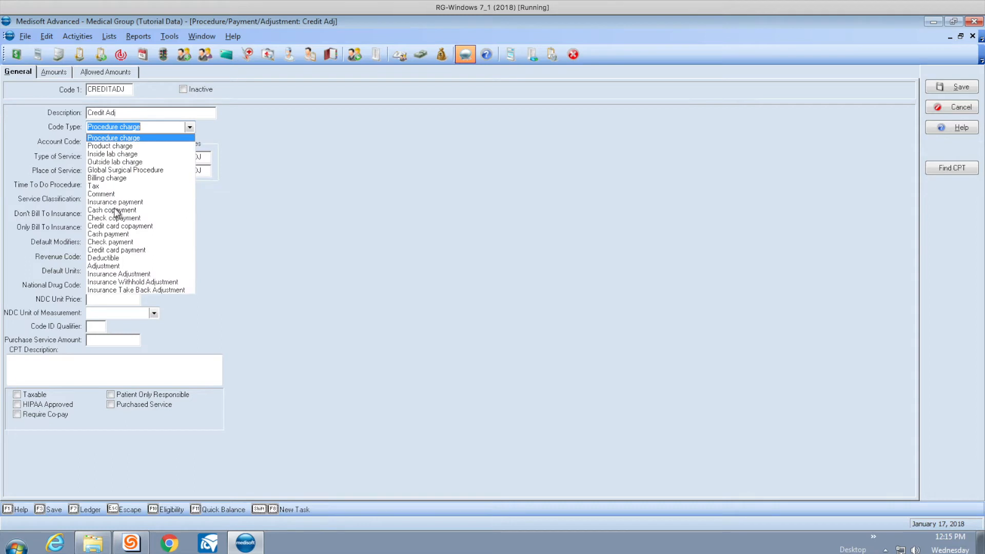
{"action": "left_click", "coordinate": [105, 266]}
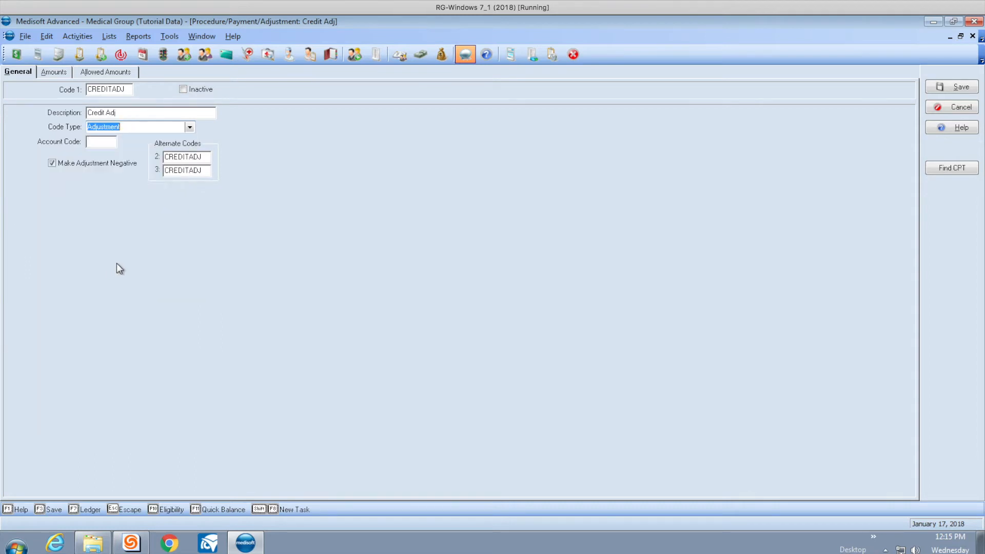
{"action": "left_click", "coordinate": [53, 164]}
{"action": "left_click", "coordinate": [952, 87]}
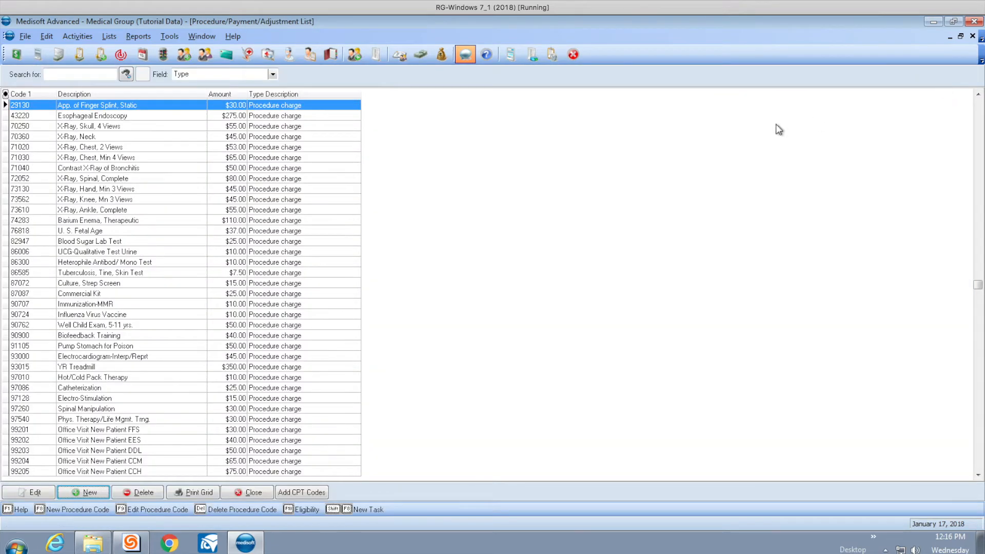
{"action": "left_click", "coordinate": [251, 492]}
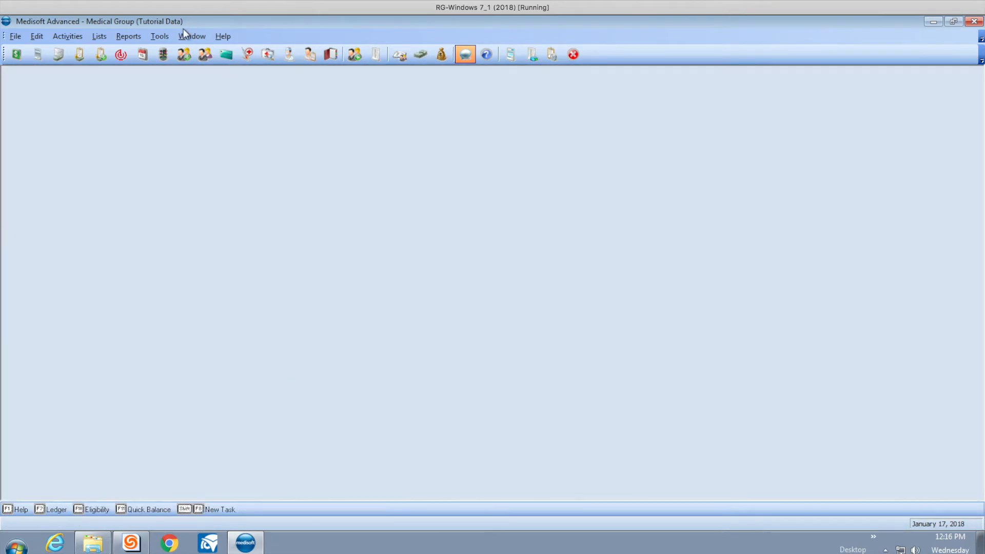
Open the Write Off Utility and set the Credit Reversal Code to CREDITADJ
{"action": "left_click", "coordinate": [151, 41]}
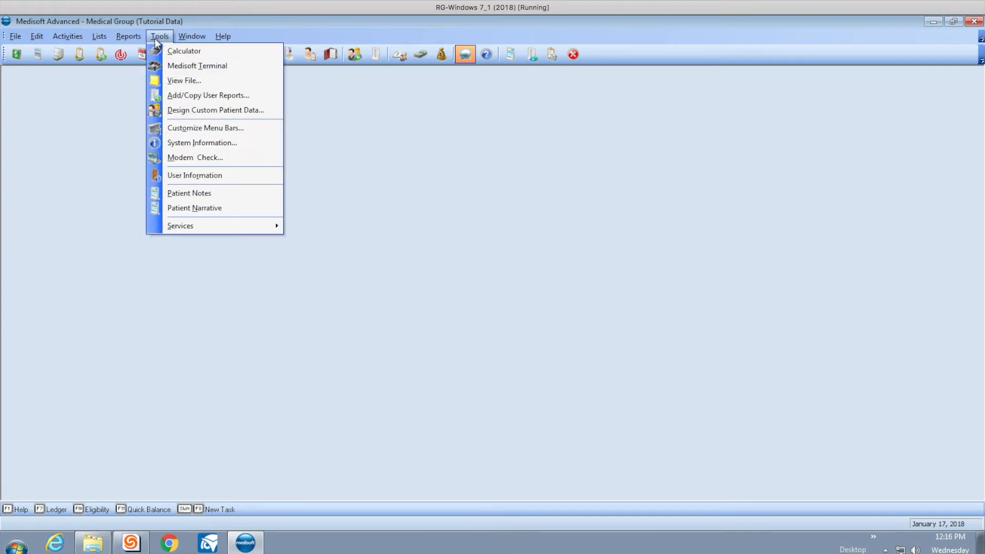
{"action": "mouse_move", "coordinate": [209, 223]}
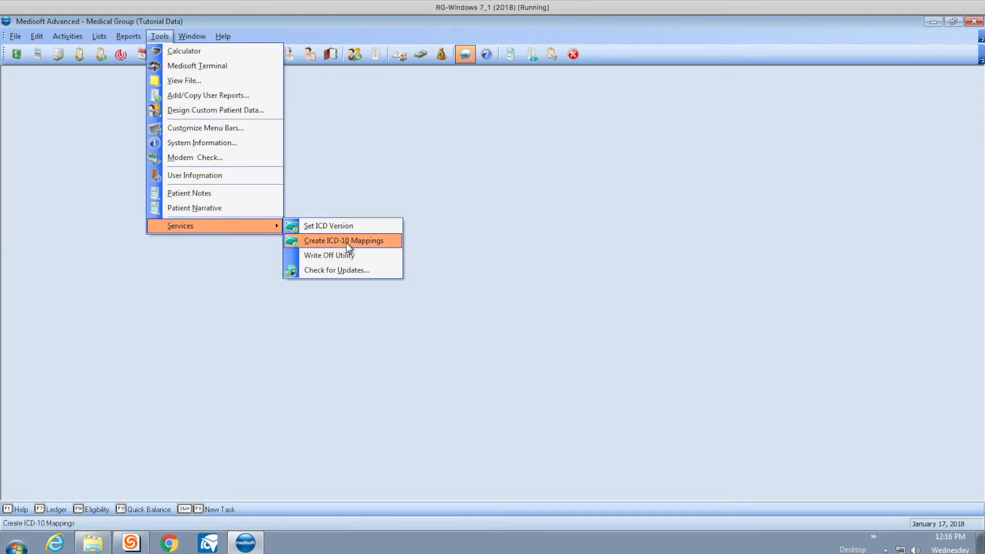
{"action": "left_click", "coordinate": [348, 257]}
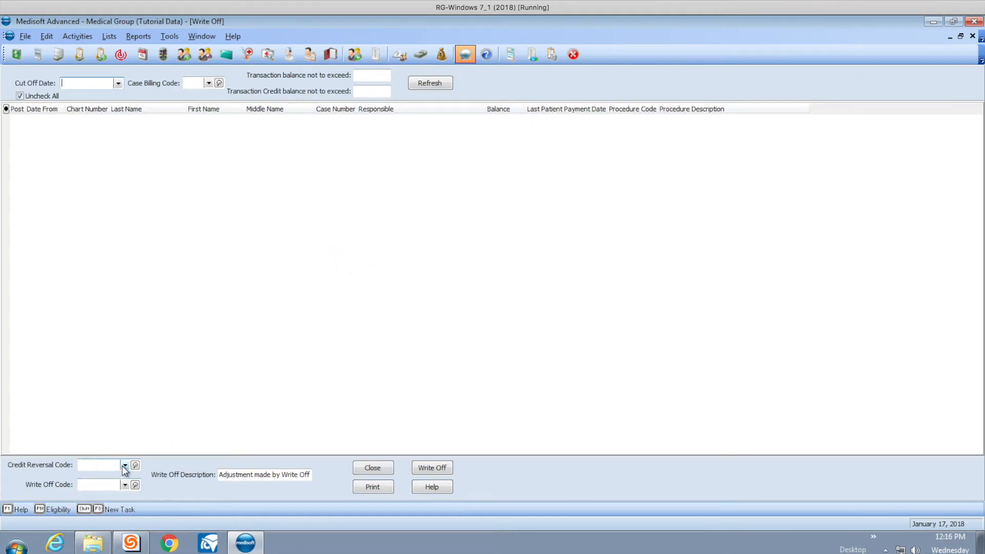
{"action": "left_click", "coordinate": [123, 466]}
{"action": "left_click", "coordinate": [146, 447]}
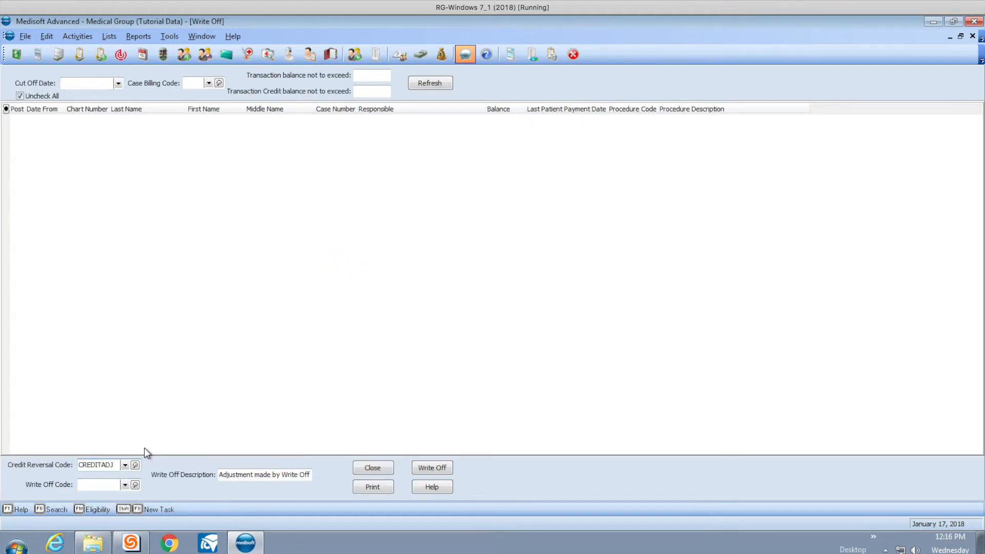
Set the transaction balance limit to 9999999 and the transaction credit balance limit to -999999
{"action": "left_click", "coordinate": [375, 75]}
{"action": "type", "text": "999"}
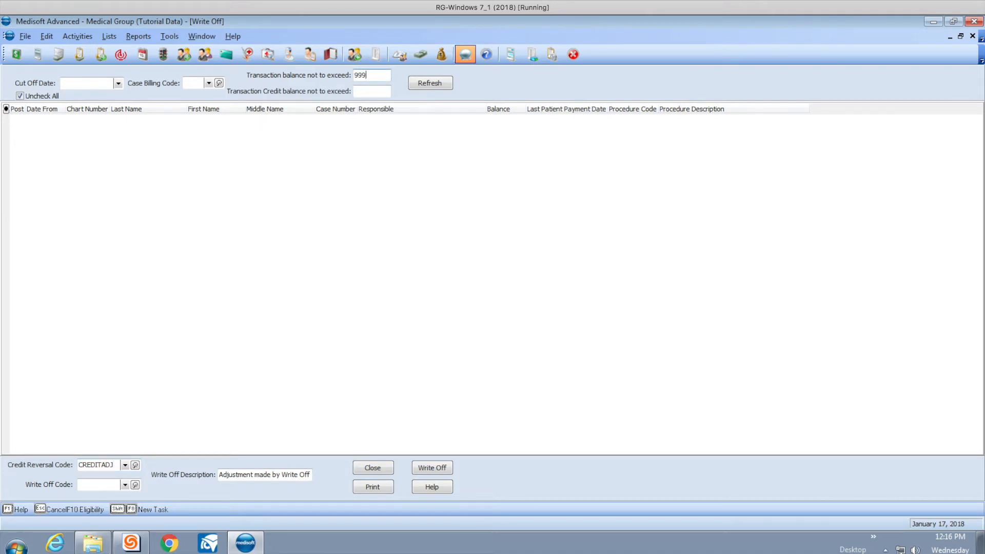
{"action": "type", "text": "9999"}
{"action": "key", "text": "Tab"}
{"action": "type", "text": "-999999"}
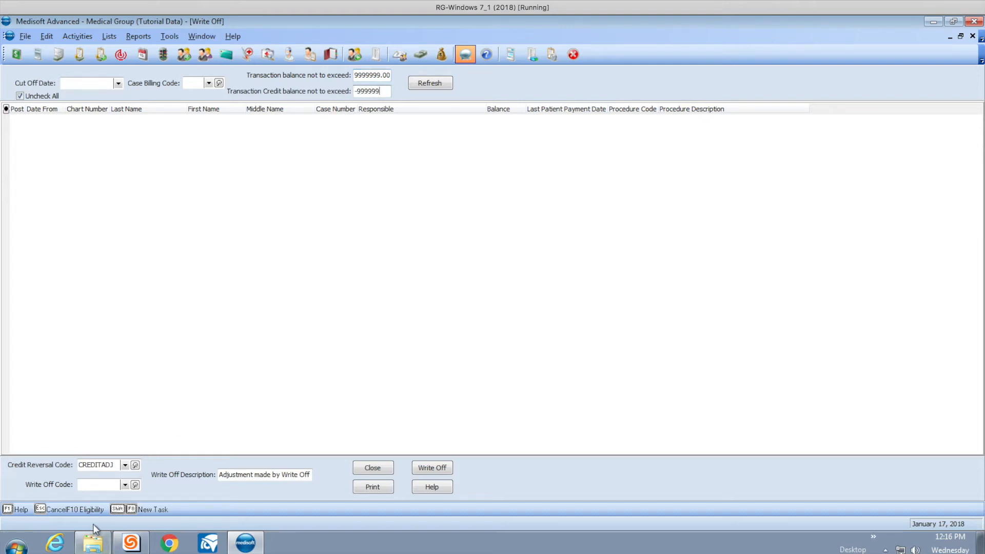
Set the Write Off Code to SBWO and review the available write off and credit reversal codes
{"action": "left_click", "coordinate": [124, 485]}
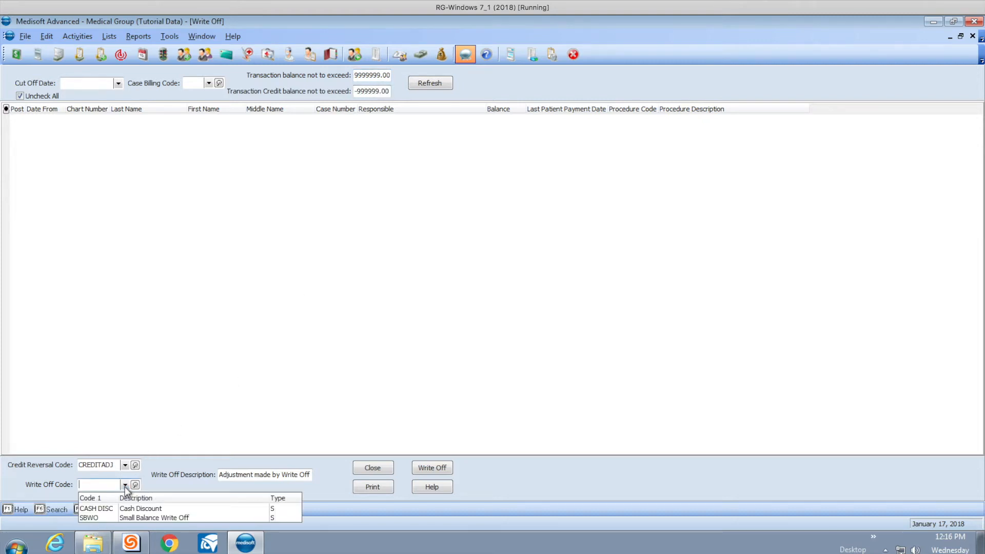
{"action": "left_click", "coordinate": [135, 517]}
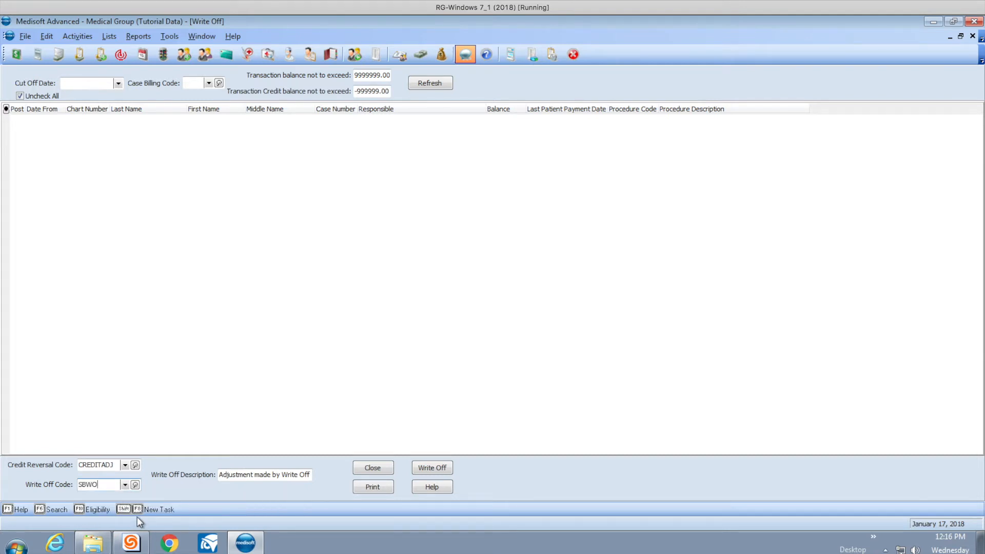
{"action": "left_click", "coordinate": [125, 486]}
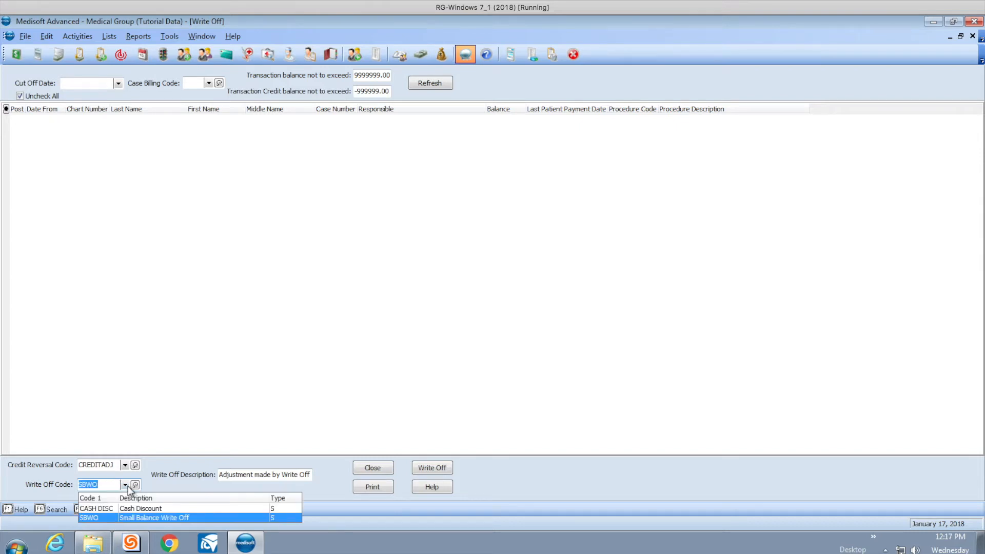
{"action": "left_click", "coordinate": [126, 486]}
{"action": "left_click", "coordinate": [125, 465]}
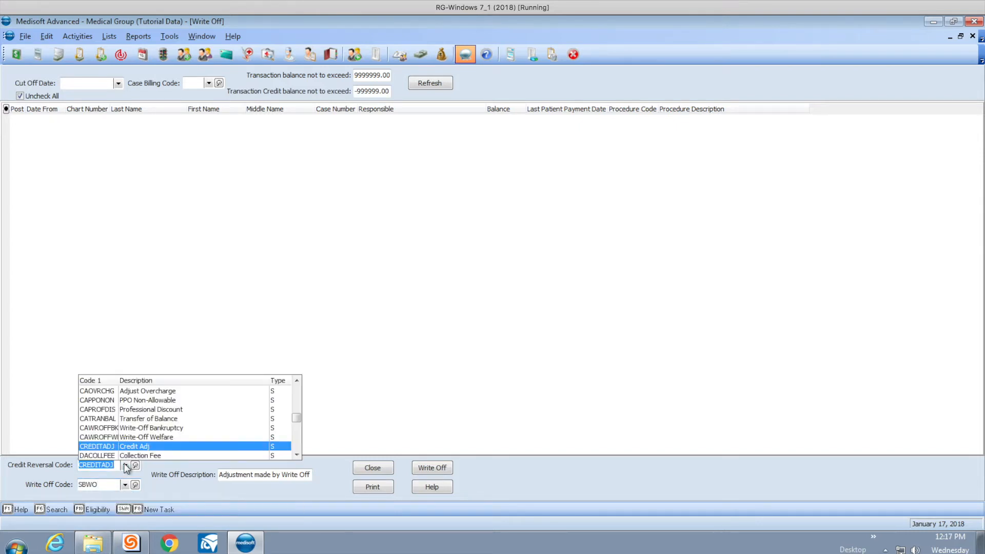
{"action": "left_click", "coordinate": [125, 465]}
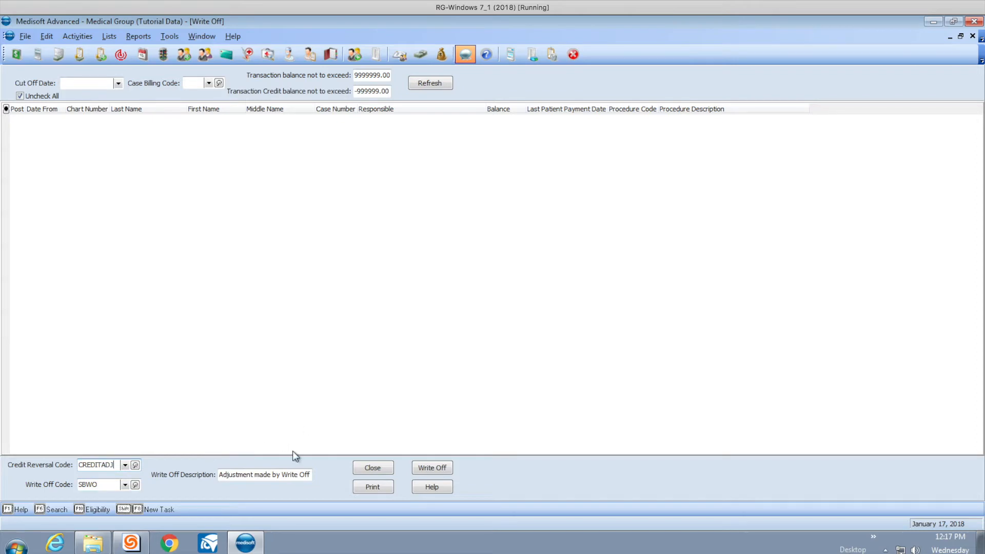
Refresh the transaction list without a cut off date, and again with the Cut Off Date set to 1/12/2018, reviewing the listed transactions
{"action": "left_click", "coordinate": [433, 87]}
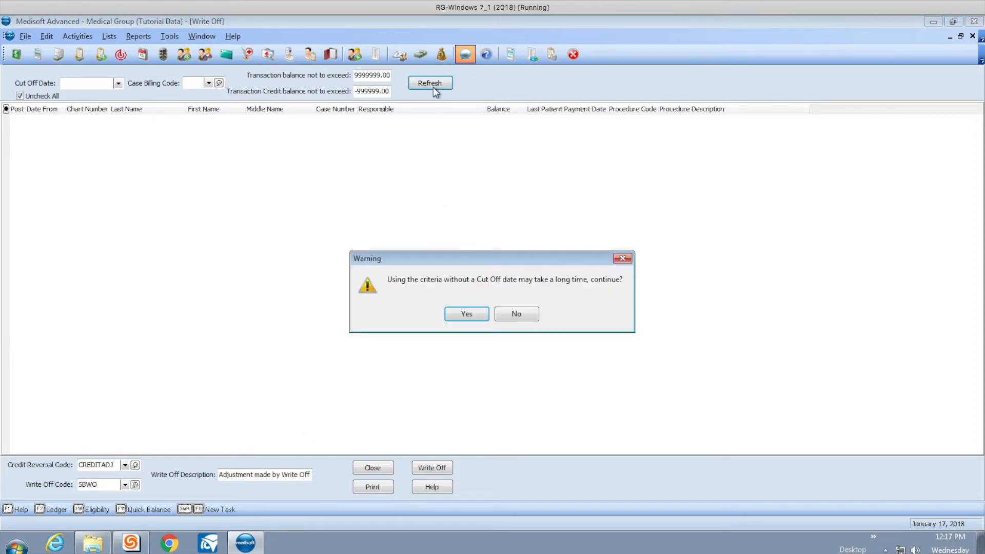
{"action": "left_click", "coordinate": [466, 314]}
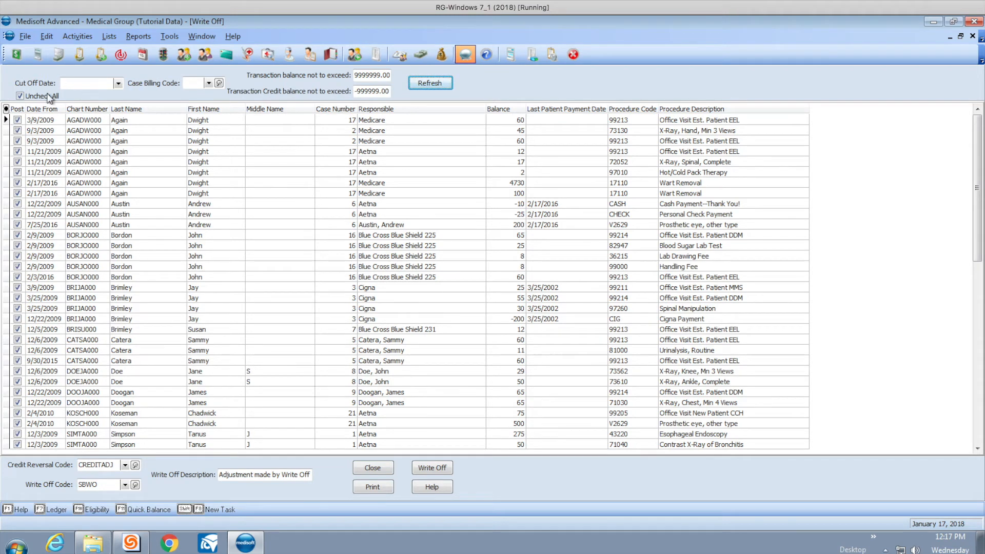
{"action": "left_click", "coordinate": [76, 84]}
{"action": "type", "text": "1/1/2018"}
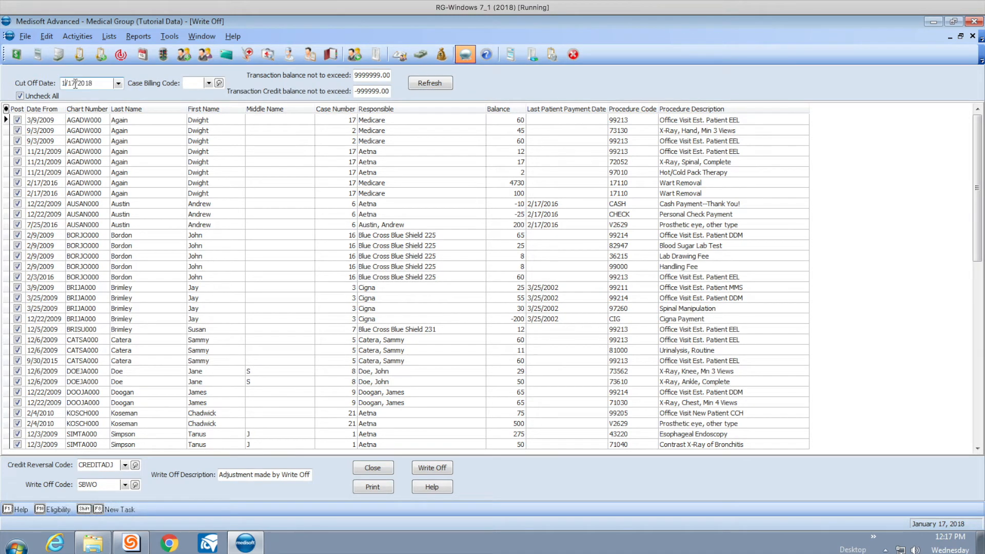
{"action": "type", "text": "2017"}
{"action": "left_click", "coordinate": [428, 83]}
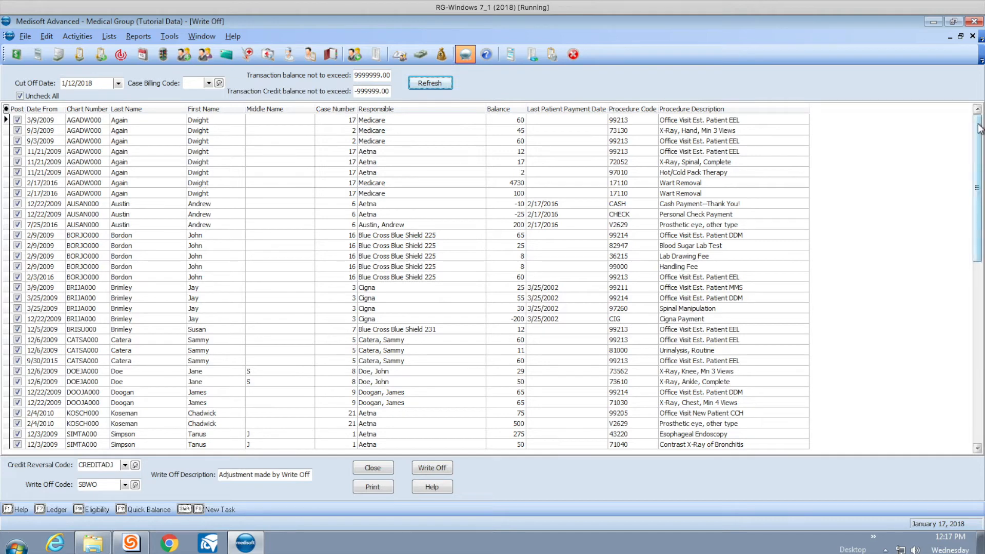
{"action": "left_click_drag", "start_coordinate": [978, 131], "coordinate": [979, 254]}
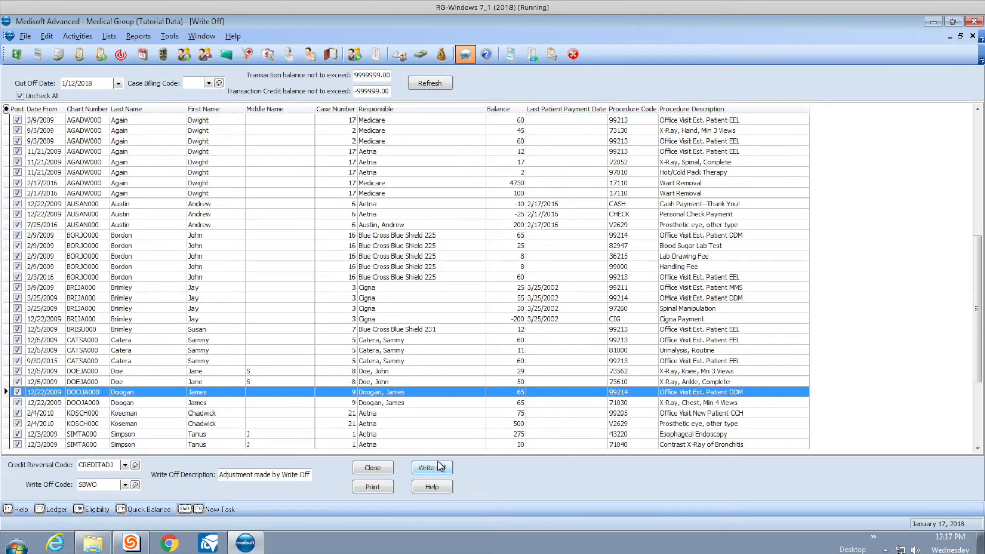
{"action": "left_click_drag", "start_coordinate": [978, 324], "coordinate": [978, 379]}
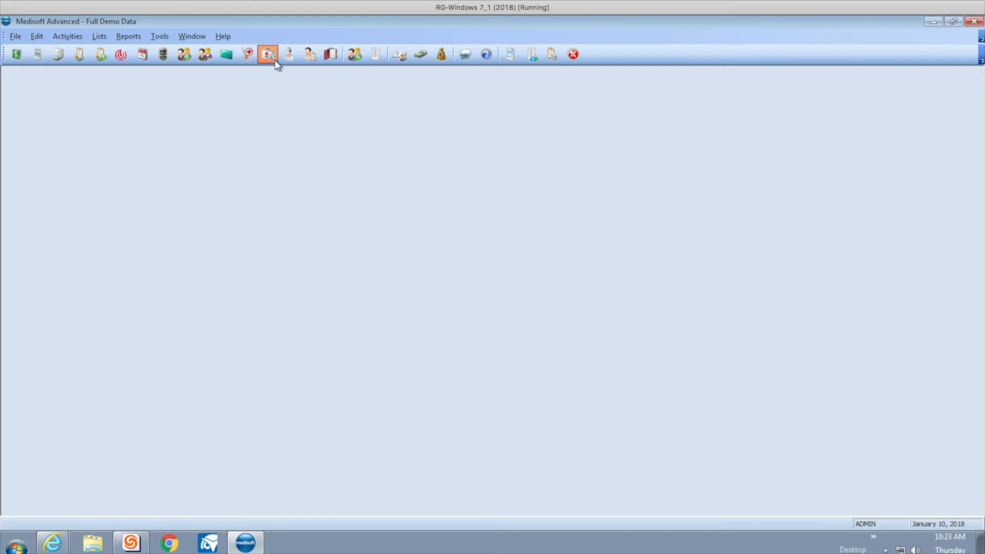
Open the About Medisoft window to check the program's version
{"action": "left_click", "coordinate": [223, 36]}
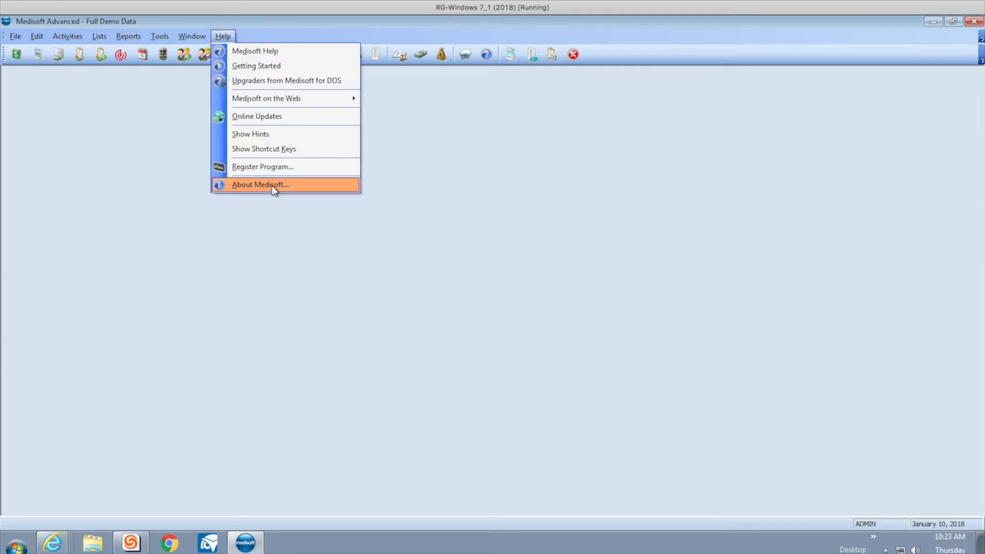
{"action": "left_click", "coordinate": [272, 185]}
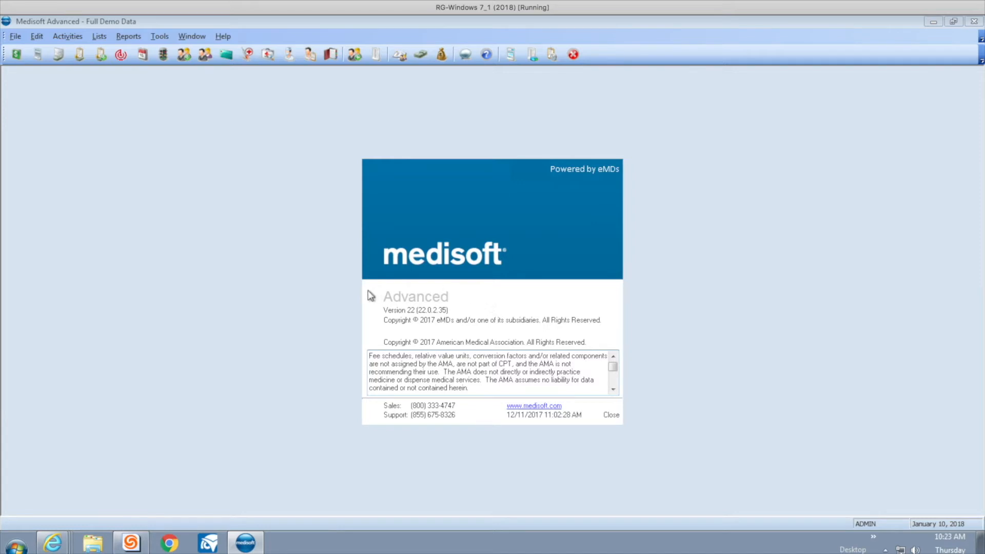
Close the version window and skim the Medisoft 22 New Features help topic, including its AR Tracker description
{"action": "left_click", "coordinate": [611, 414]}
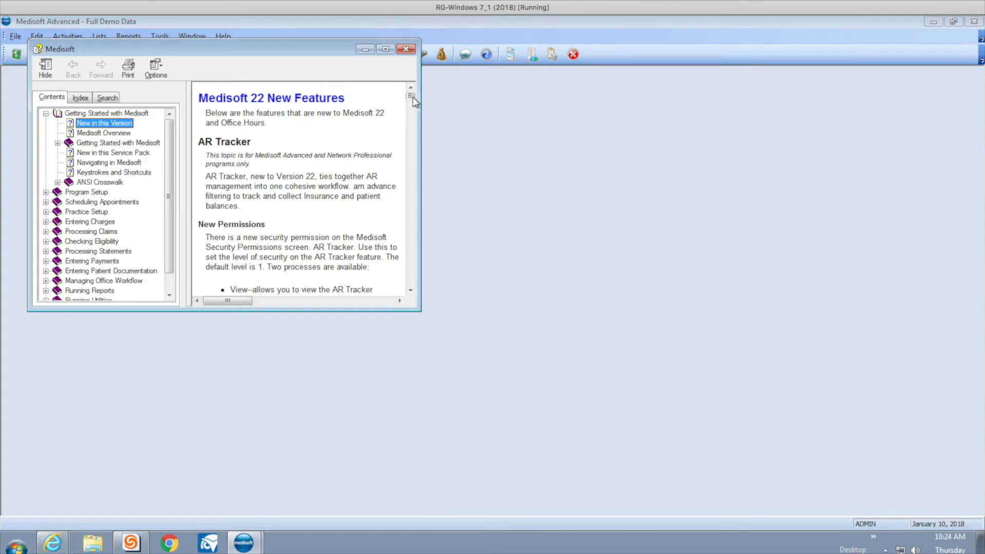
{"action": "left_click", "coordinate": [385, 48]}
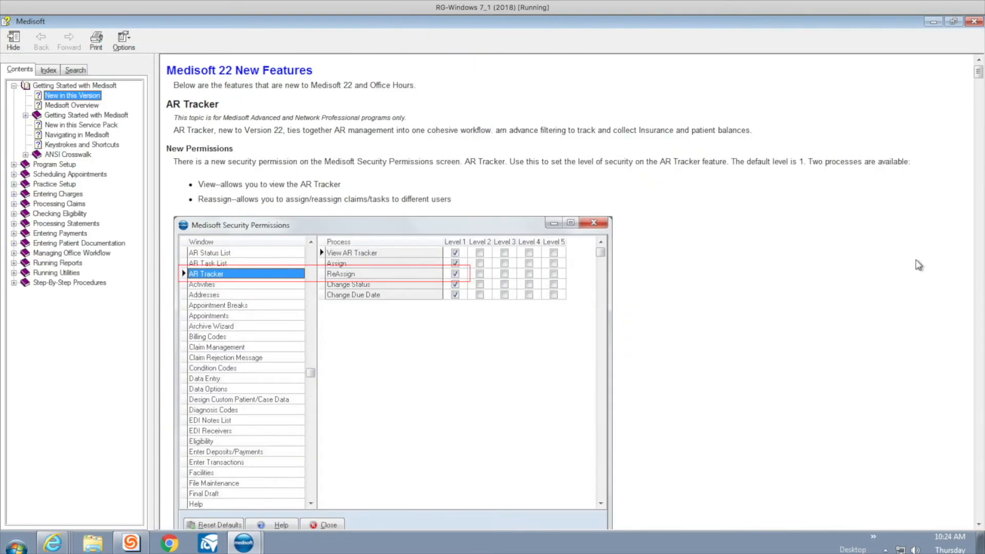
{"action": "scroll", "coordinate": [981, 148], "scroll_direction": "down", "scroll_amount": 10}
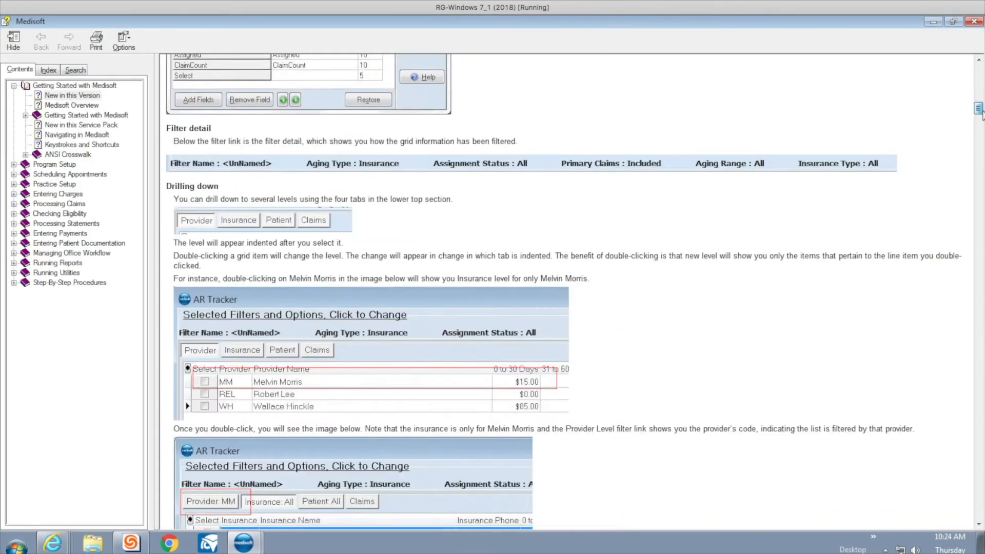
{"action": "scroll", "coordinate": [983, 133], "scroll_direction": "down", "scroll_amount": 15}
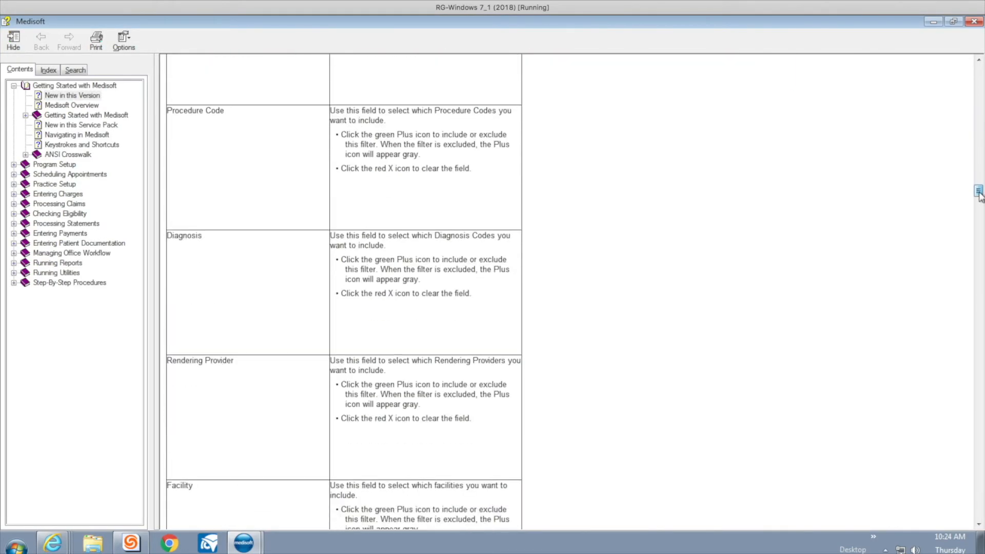
{"action": "left_click_drag", "start_coordinate": [978, 194], "coordinate": [950, 402]}
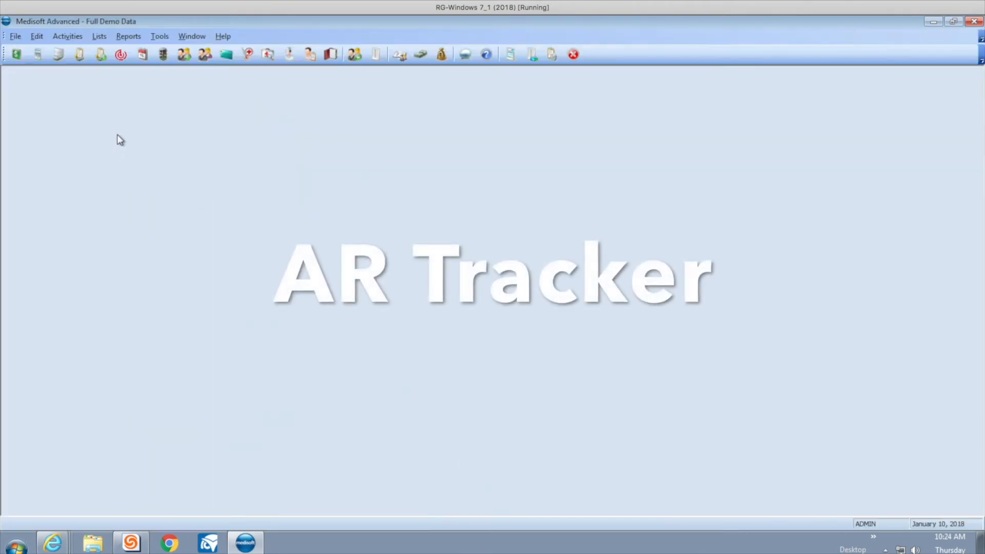
Open the AR Tracker and apply its filters with the Insurance aging type and only Primary claims included
{"action": "left_click", "coordinate": [122, 59]}
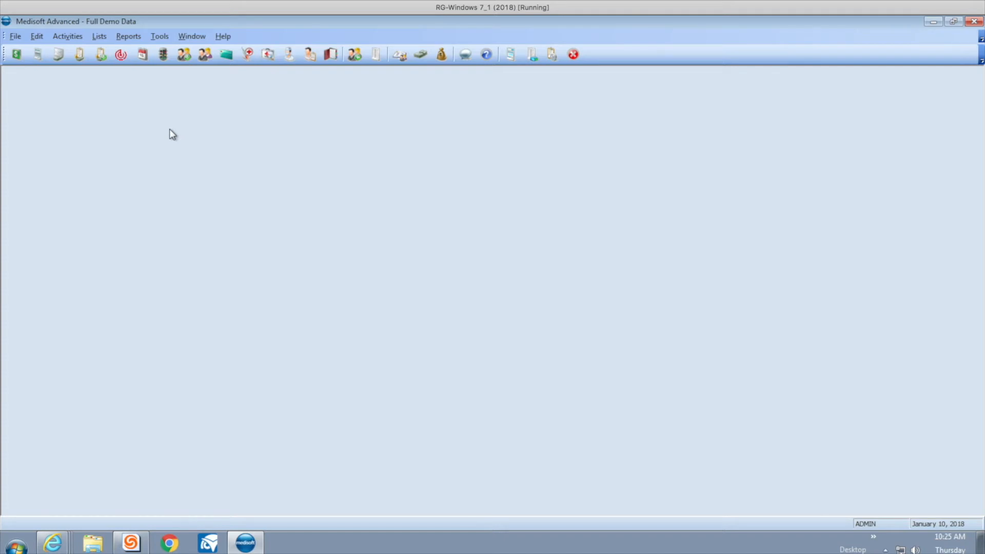
{"action": "left_click", "coordinate": [121, 56]}
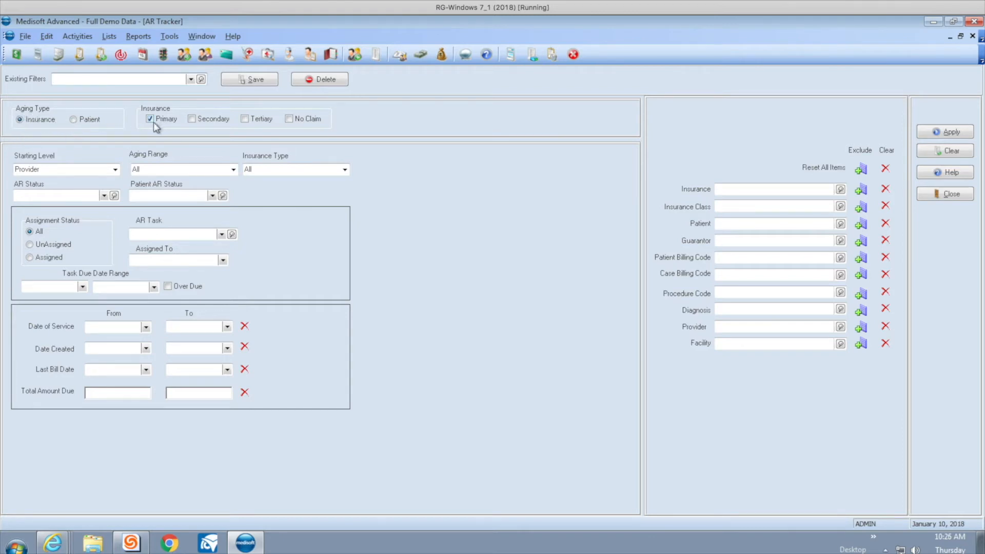
{"action": "left_click", "coordinate": [192, 121]}
{"action": "left_click", "coordinate": [245, 121]}
{"action": "left_click", "coordinate": [245, 121]}
{"action": "left_click", "coordinate": [217, 122]}
{"action": "left_click", "coordinate": [72, 80]}
{"action": "left_click", "coordinate": [953, 133]}
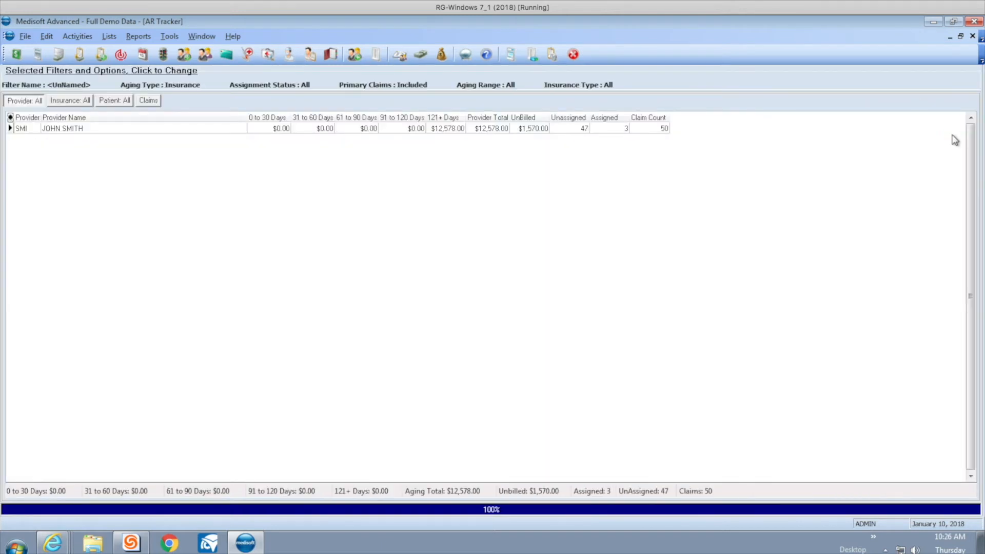
Show the insurance level for all providers and sort the insurances by Aging Total, highest first
{"action": "left_click", "coordinate": [76, 132]}
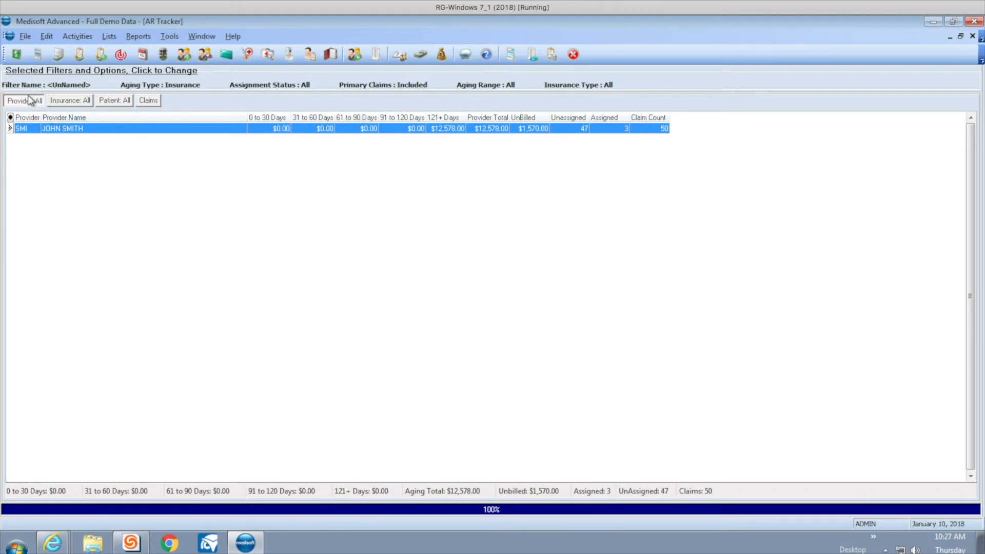
{"action": "double_click", "coordinate": [84, 129]}
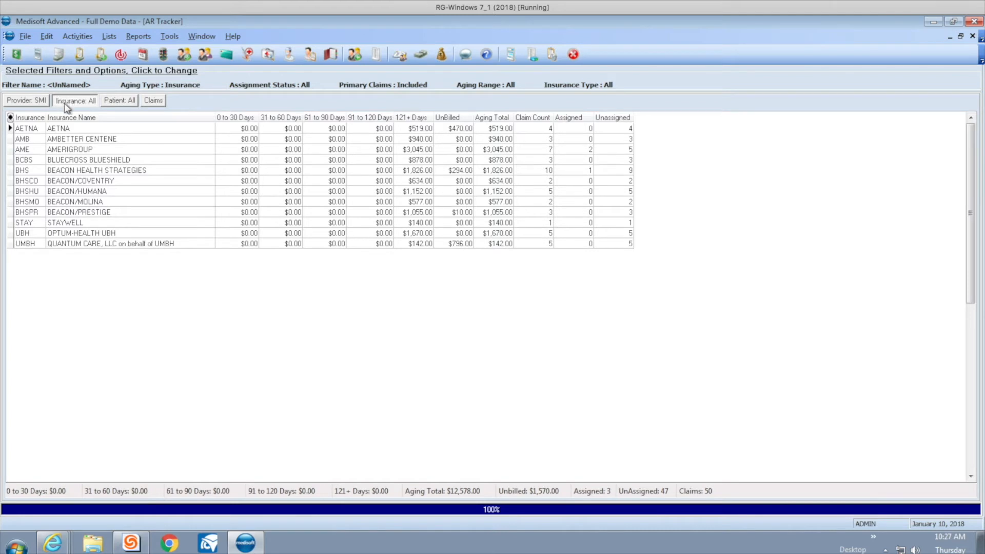
{"action": "left_click", "coordinate": [26, 101]}
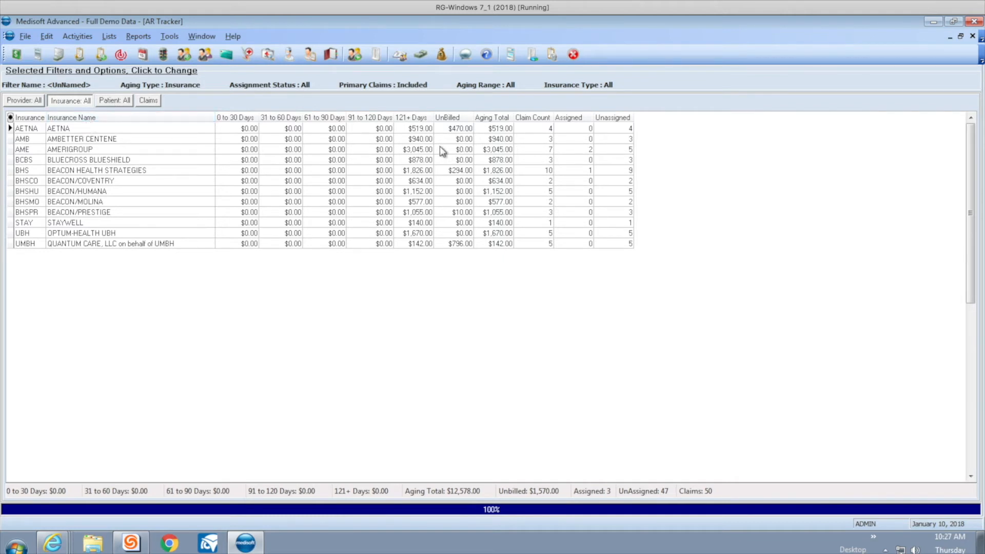
{"action": "left_click", "coordinate": [495, 118]}
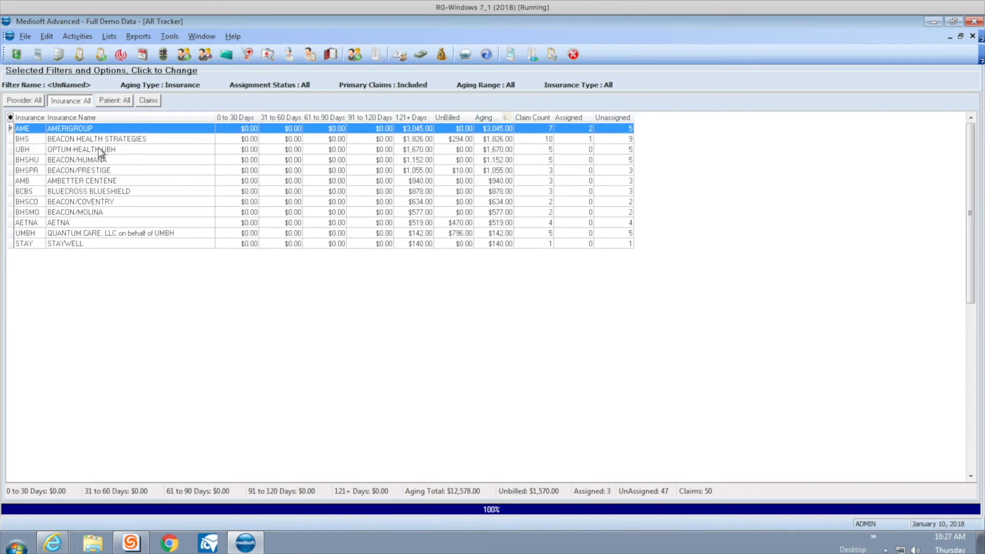
Drill down from AMERIGROUP to the first listed patient's claims and select the $535.00 claim
{"action": "double_click", "coordinate": [73, 132]}
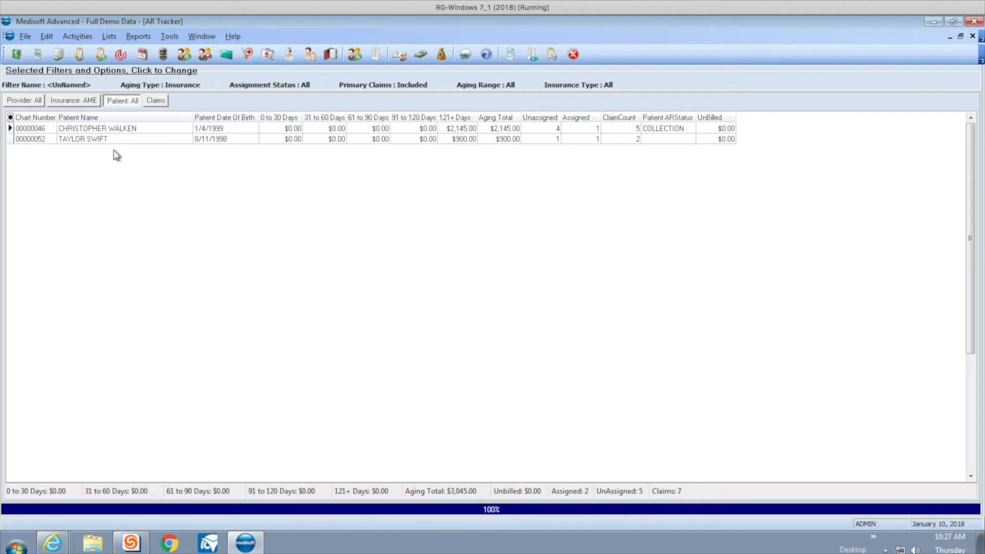
{"action": "double_click", "coordinate": [146, 129]}
{"action": "left_click", "coordinate": [112, 129]}
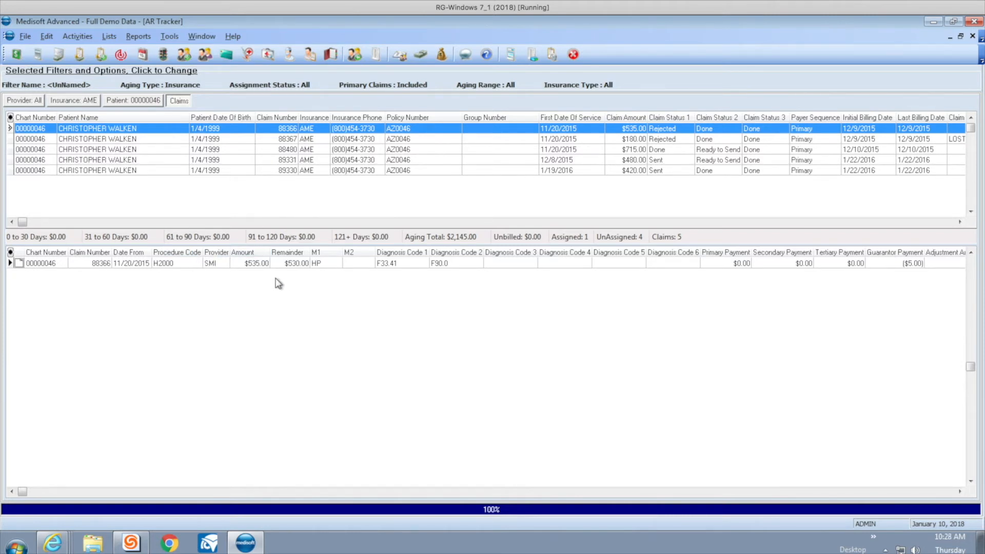
Examine the transaction details of the patient's $180.00, $535.00 and $480.00 claims
{"action": "left_click", "coordinate": [123, 140]}
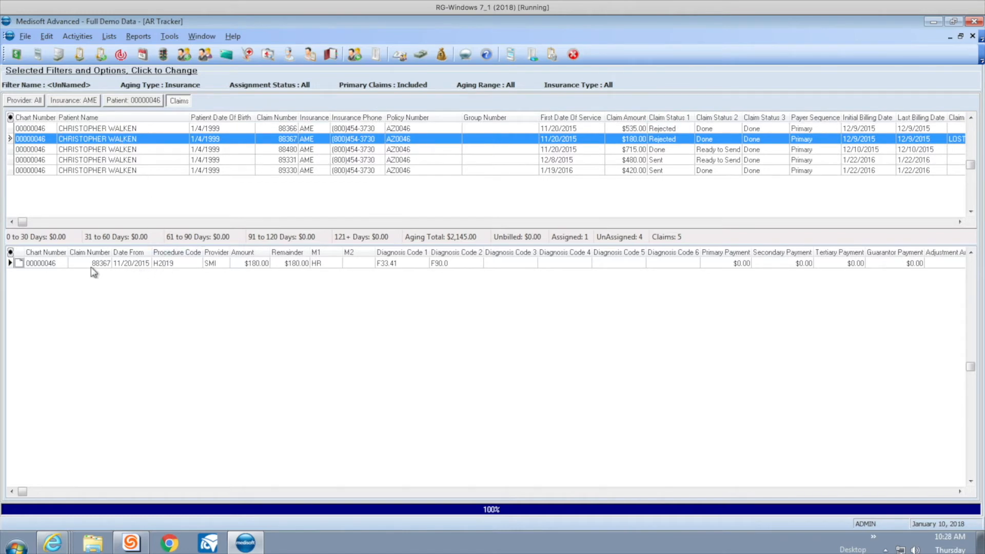
{"action": "left_click", "coordinate": [117, 129]}
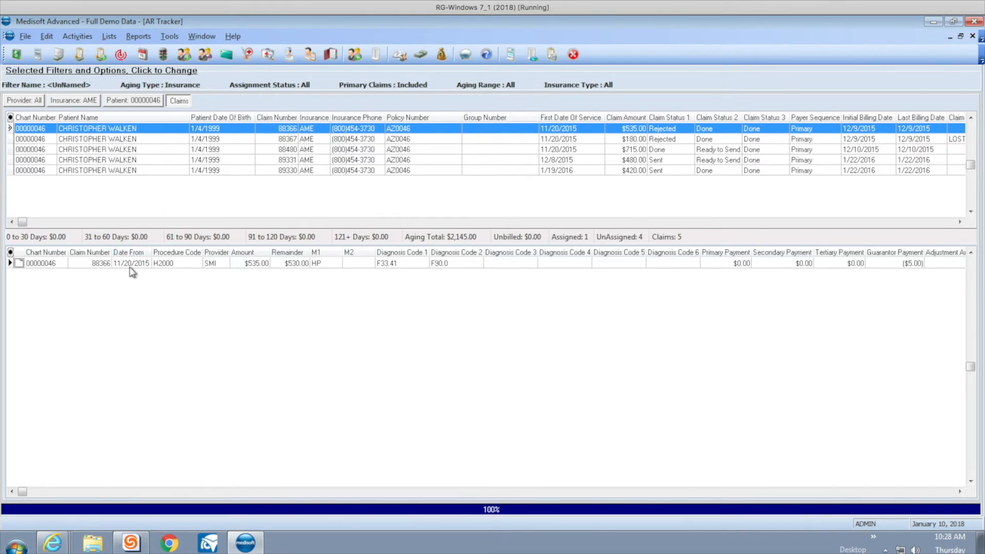
{"action": "left_click", "coordinate": [98, 141]}
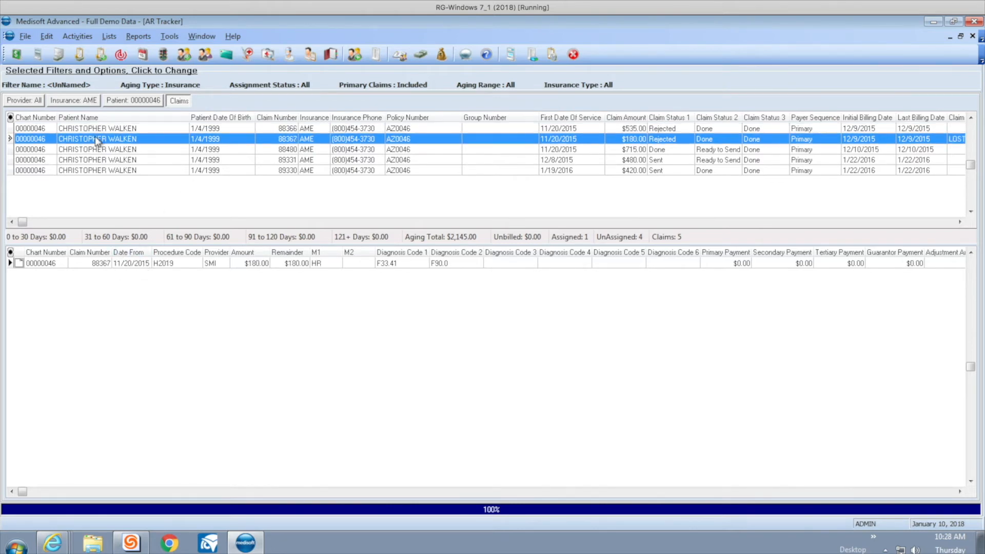
{"action": "left_click", "coordinate": [113, 159]}
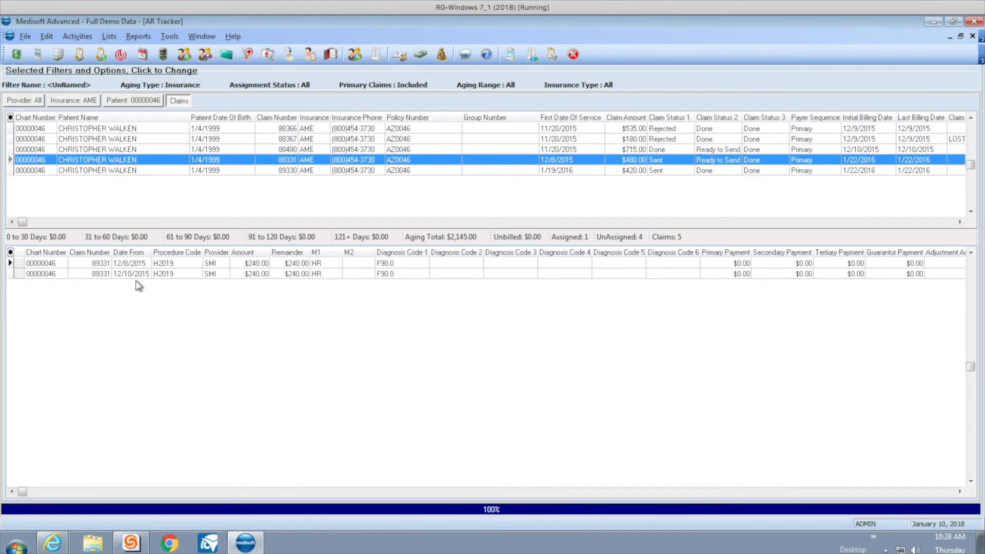
Add an AR note to the $535.00 claim stating that it was lost due to timely filing, and check its transaction note
{"action": "left_click", "coordinate": [118, 129]}
{"action": "right_click", "coordinate": [117, 129]}
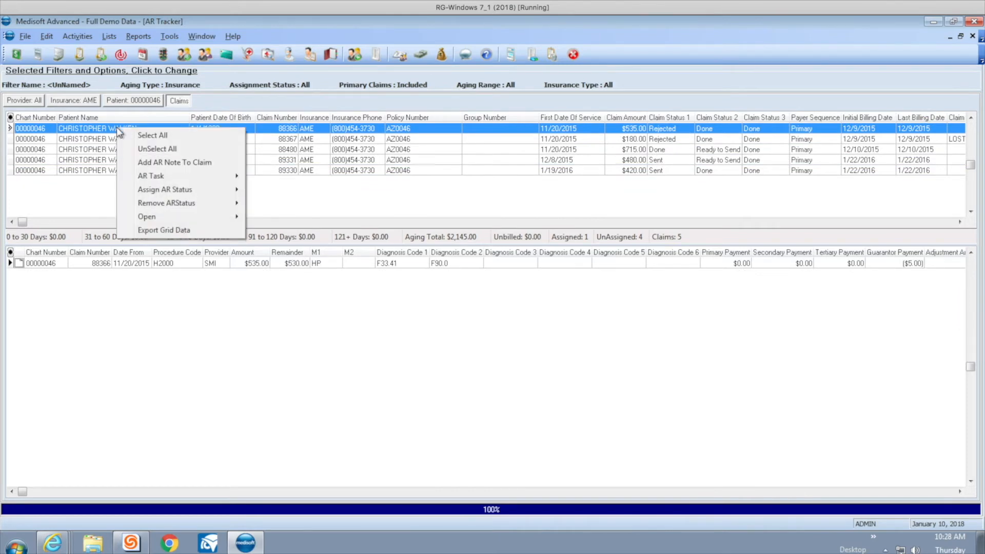
{"action": "left_click", "coordinate": [162, 164]}
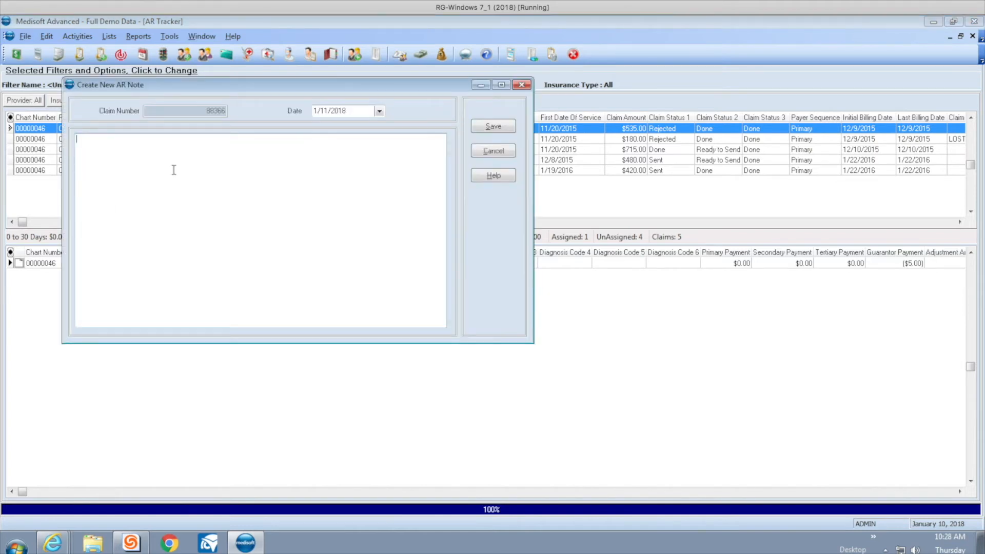
{"action": "type", "text": "Lost due to timely fil"}
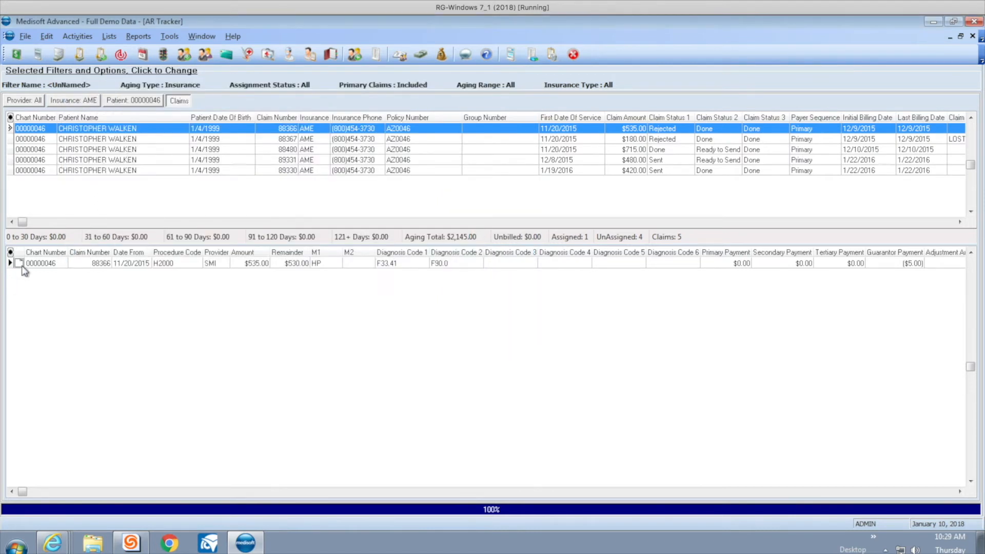
{"action": "left_click", "coordinate": [20, 264]}
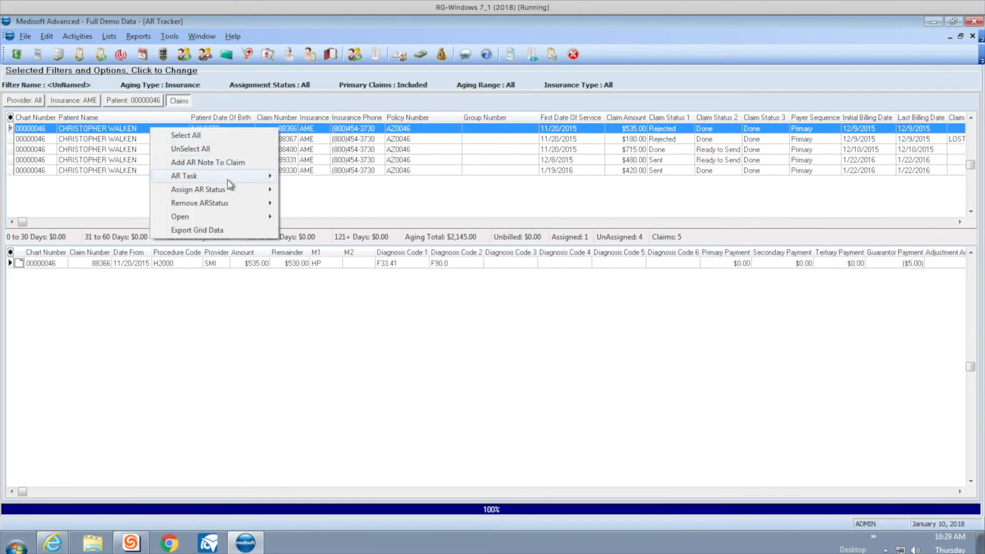
Assign the REBILL task for the $535.00 claim to ADMIN with a due date of 1/12/2018
{"action": "mouse_move", "coordinate": [227, 176]}
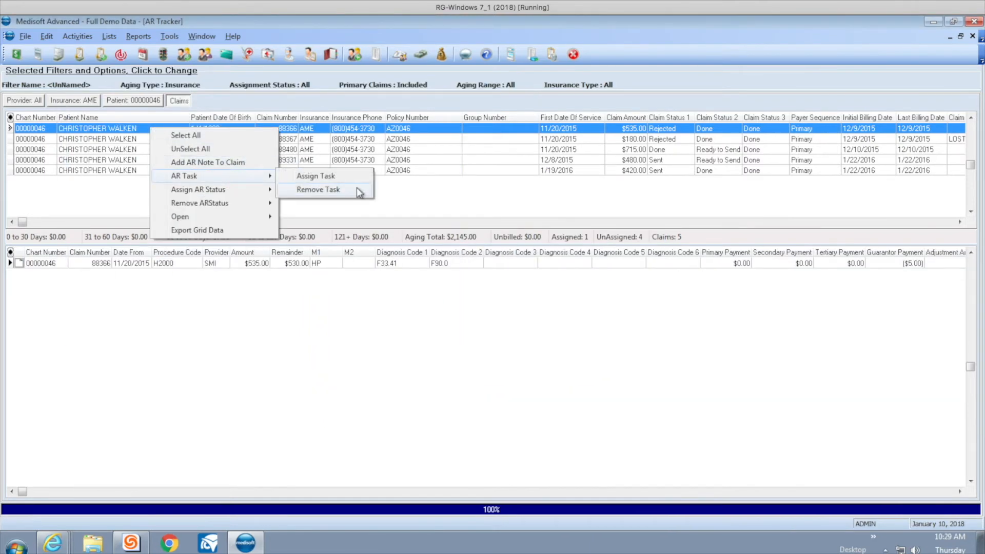
{"action": "left_click", "coordinate": [321, 179]}
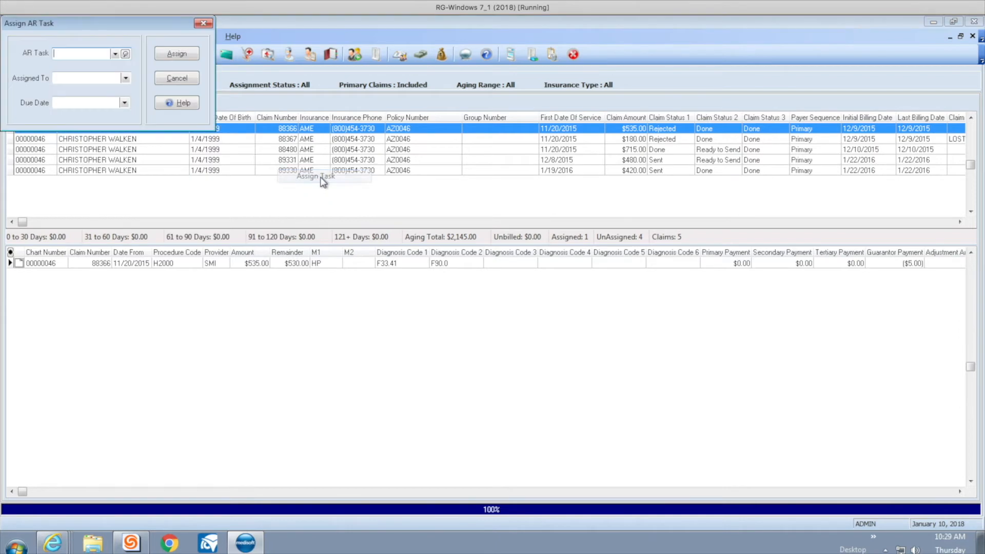
{"action": "left_click", "coordinate": [114, 54]}
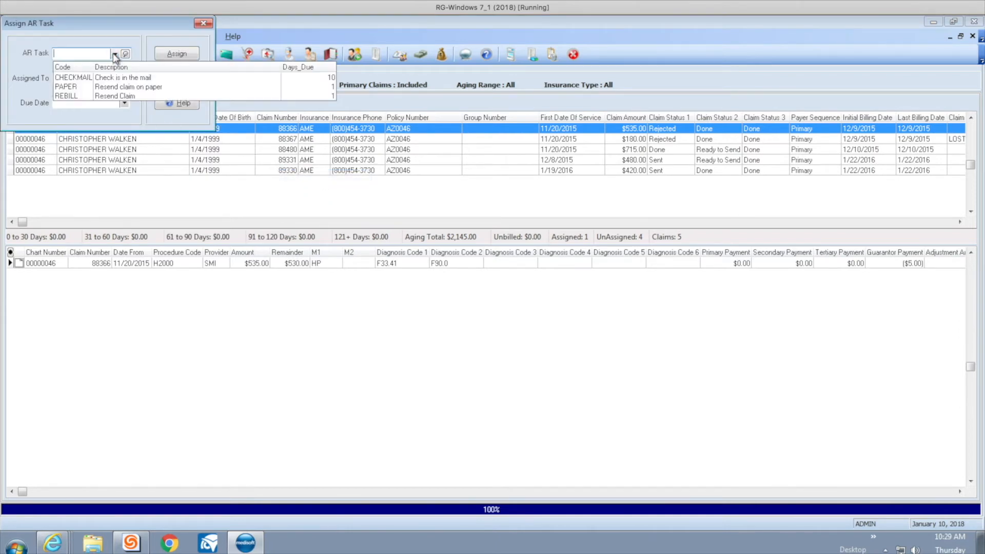
{"action": "left_click", "coordinate": [132, 96]}
{"action": "left_click", "coordinate": [126, 78]}
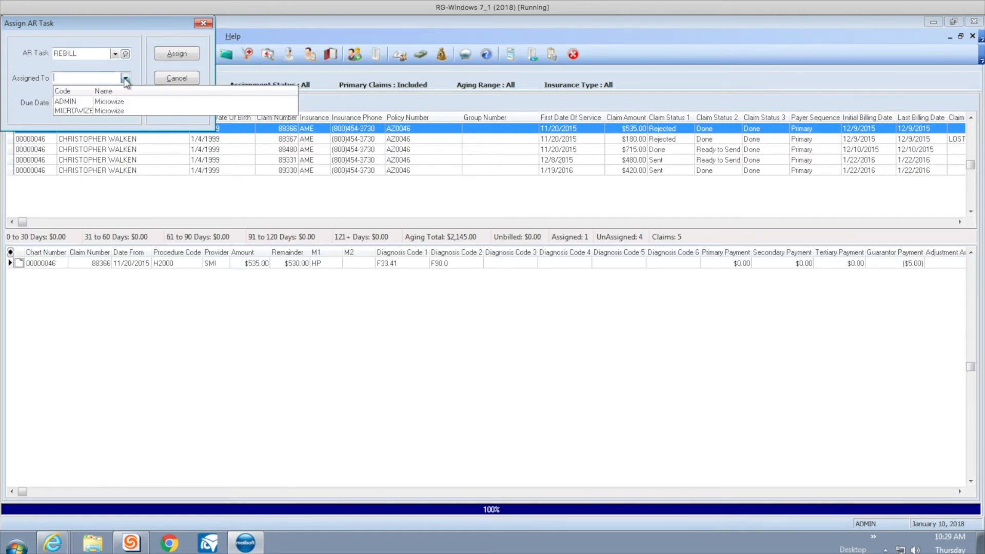
{"action": "left_click", "coordinate": [126, 98]}
{"action": "left_click", "coordinate": [176, 54]}
{"action": "left_click", "coordinate": [182, 54]}
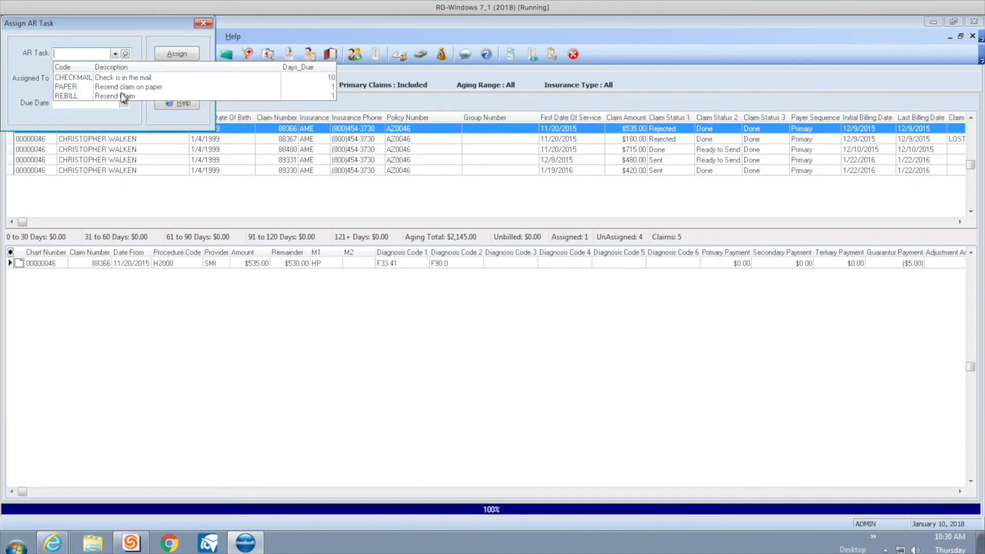
{"action": "left_click", "coordinate": [125, 97]}
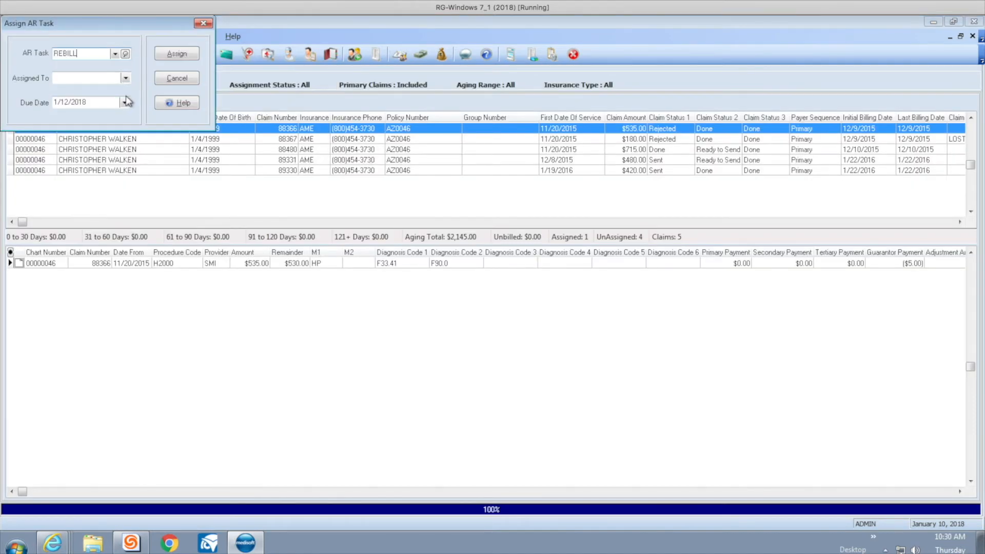
{"action": "left_click", "coordinate": [125, 78]}
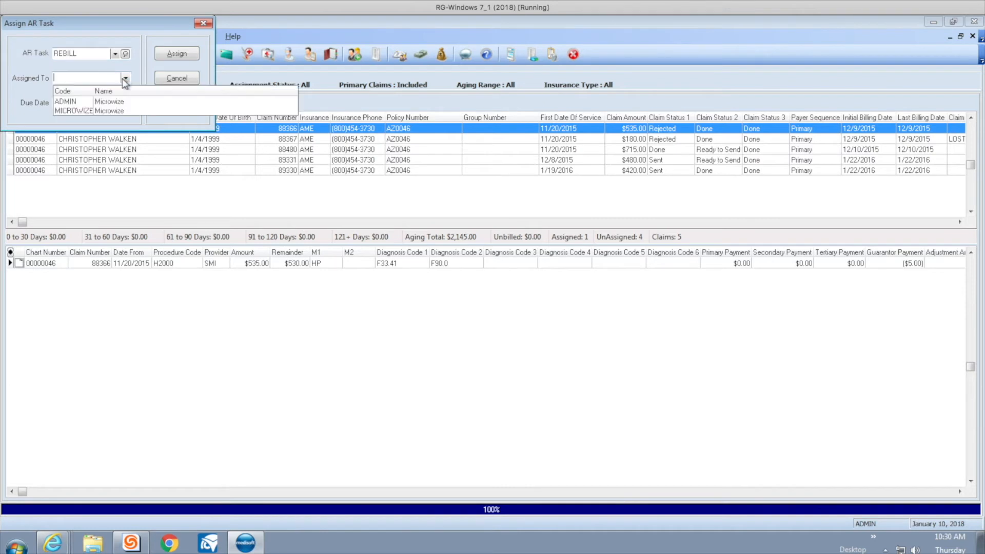
{"action": "left_click", "coordinate": [105, 102]}
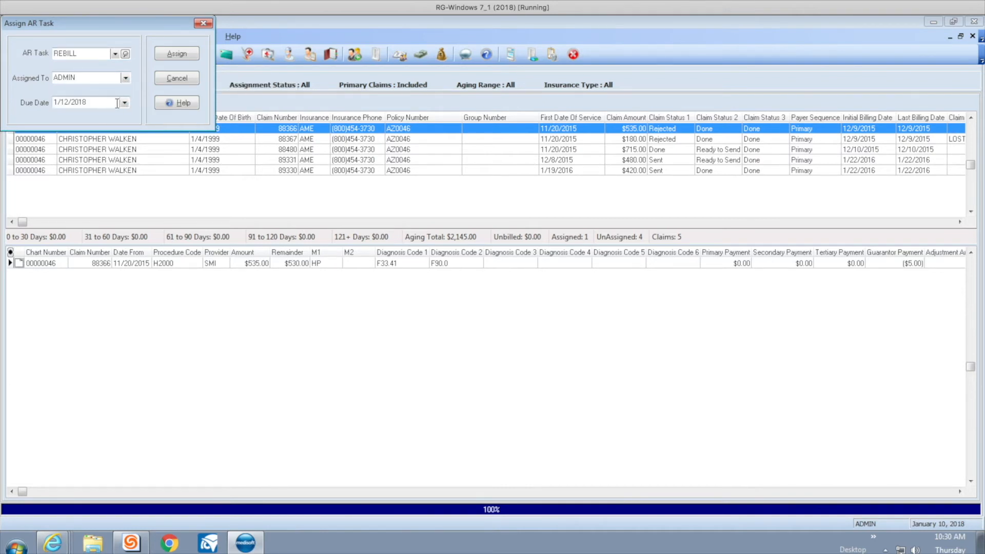
{"action": "left_click", "coordinate": [126, 103]}
{"action": "left_click", "coordinate": [126, 103]}
{"action": "left_click", "coordinate": [183, 56]}
Assign the claim AR status LOST to the $535.00 claim
{"action": "right_click", "coordinate": [177, 128]}
{"action": "mouse_move", "coordinate": [246, 189]}
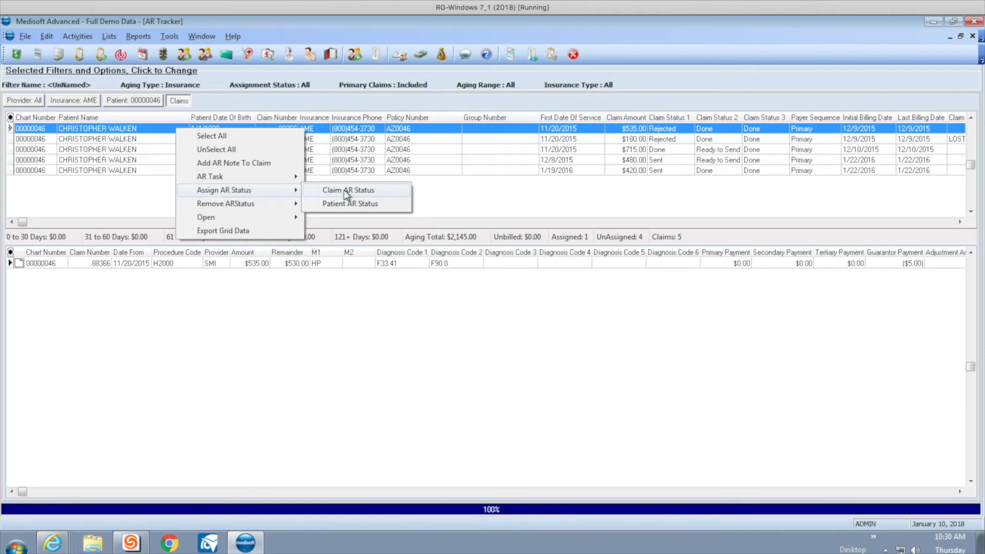
{"action": "left_click", "coordinate": [343, 190]}
{"action": "left_click", "coordinate": [114, 59]}
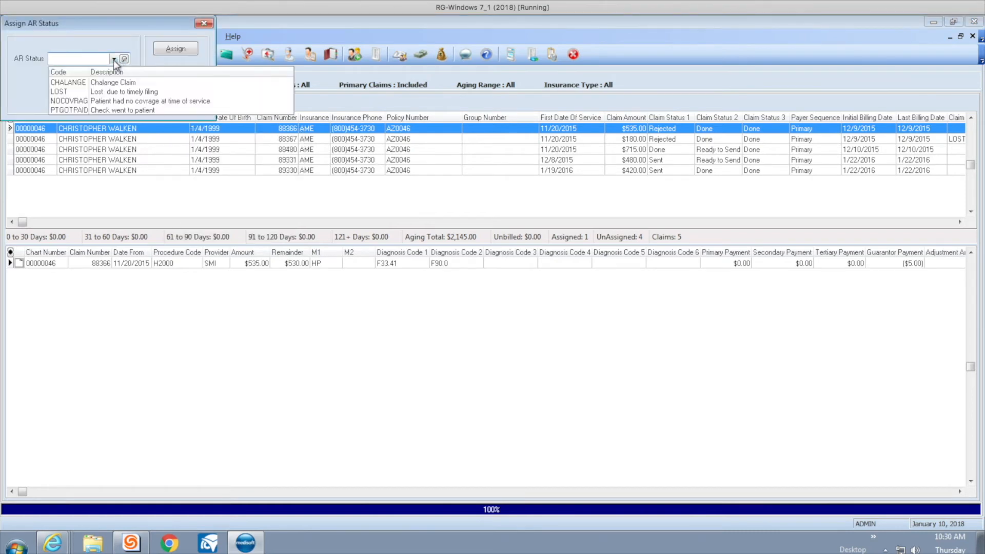
{"action": "left_click", "coordinate": [59, 91]}
{"action": "left_click", "coordinate": [175, 49]}
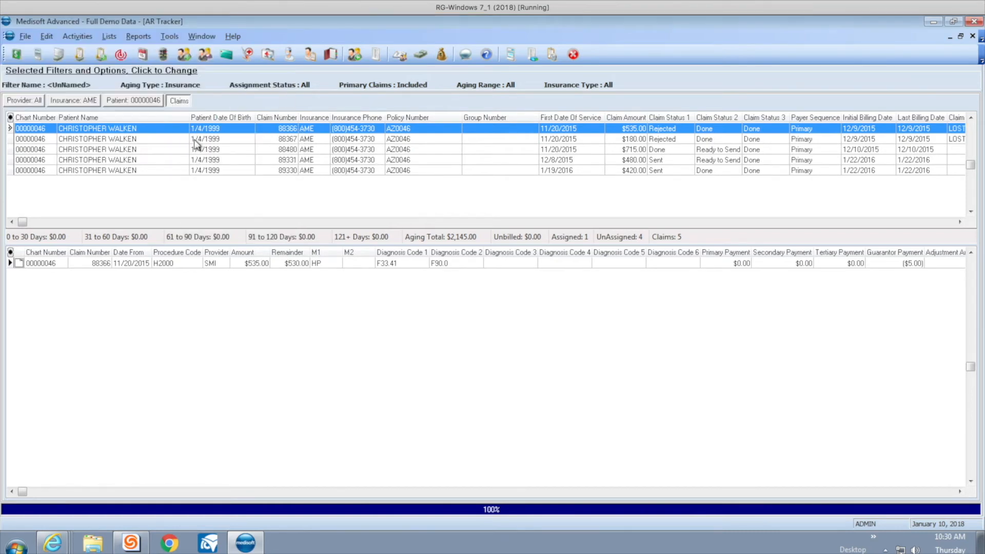
Assign the patient AR status COLLECTION to the patient of the $535.00 claim
{"action": "right_click", "coordinate": [179, 129]}
{"action": "mouse_move", "coordinate": [256, 191]}
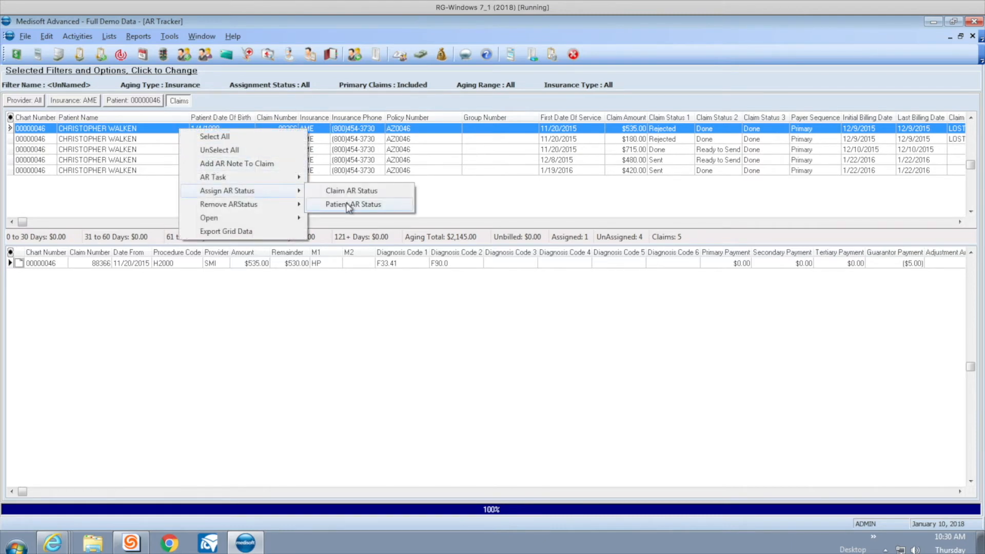
{"action": "left_click", "coordinate": [347, 205]}
{"action": "left_click", "coordinate": [114, 59]}
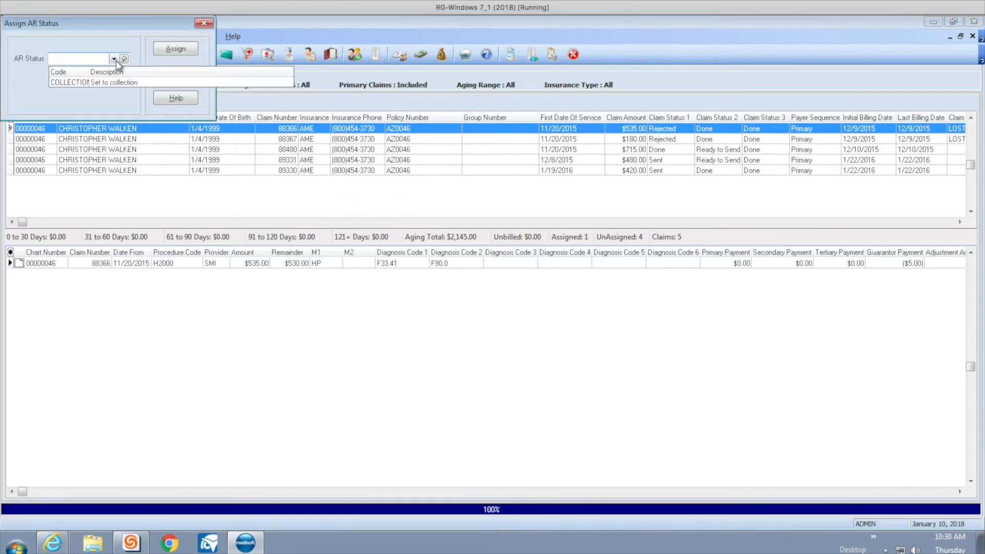
{"action": "left_click", "coordinate": [103, 82]}
{"action": "left_click", "coordinate": [175, 48]}
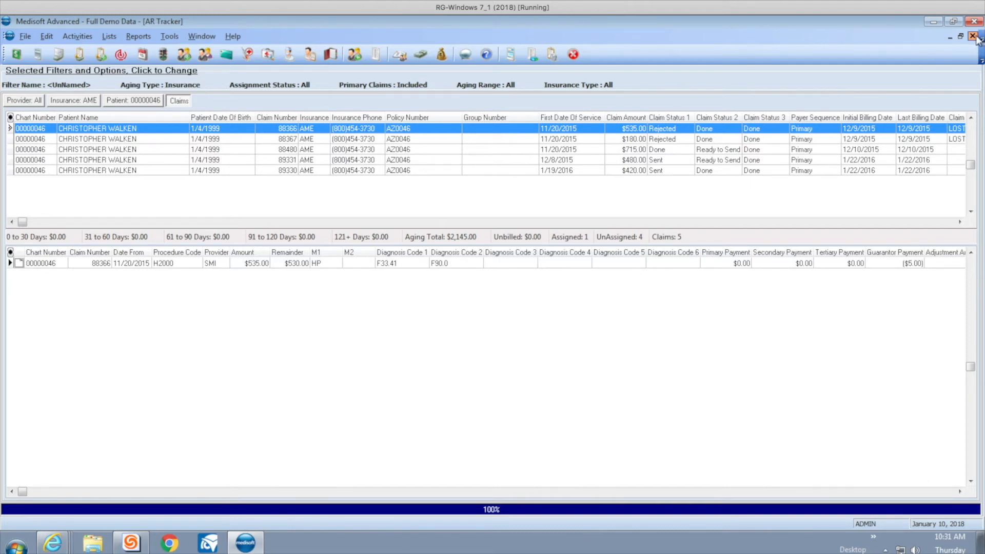
Check the AR status shown for the patient's 11:15 am appointment in Office Hours, and return to Medisoft
{"action": "left_click", "coordinate": [120, 54]}
{"action": "left_click", "coordinate": [173, 283]}
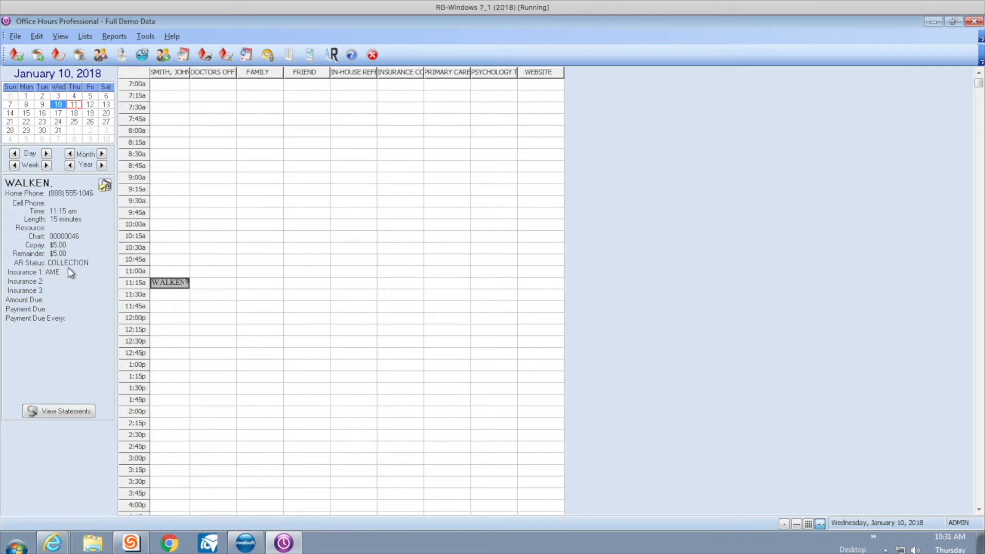
{"action": "mouse_move", "coordinate": [247, 548]}
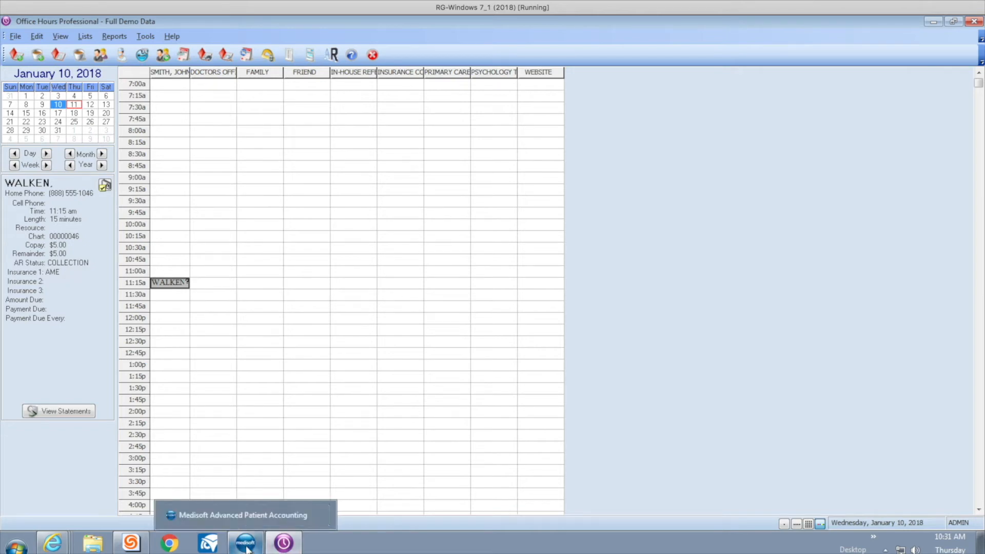
{"action": "left_click", "coordinate": [246, 547]}
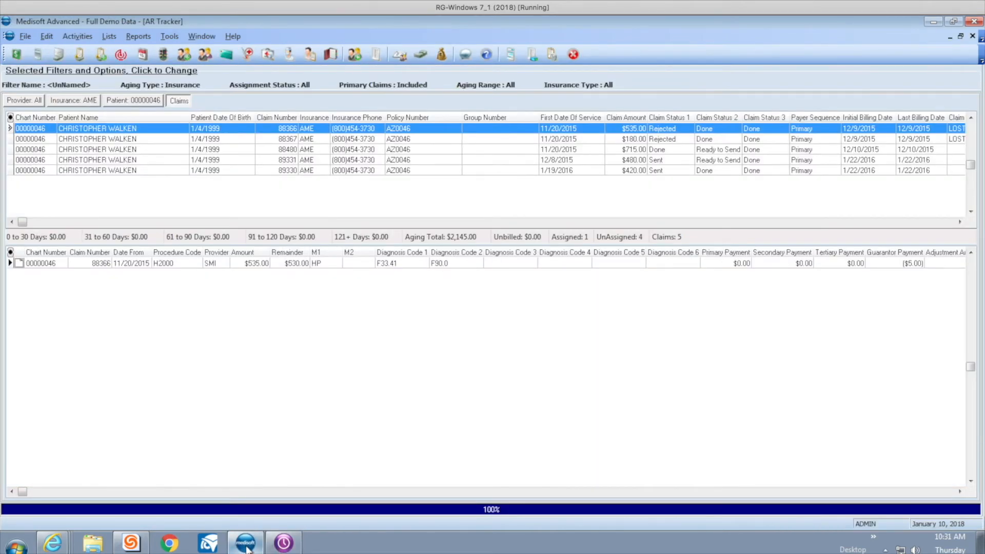
{"action": "mouse_move", "coordinate": [276, 548]}
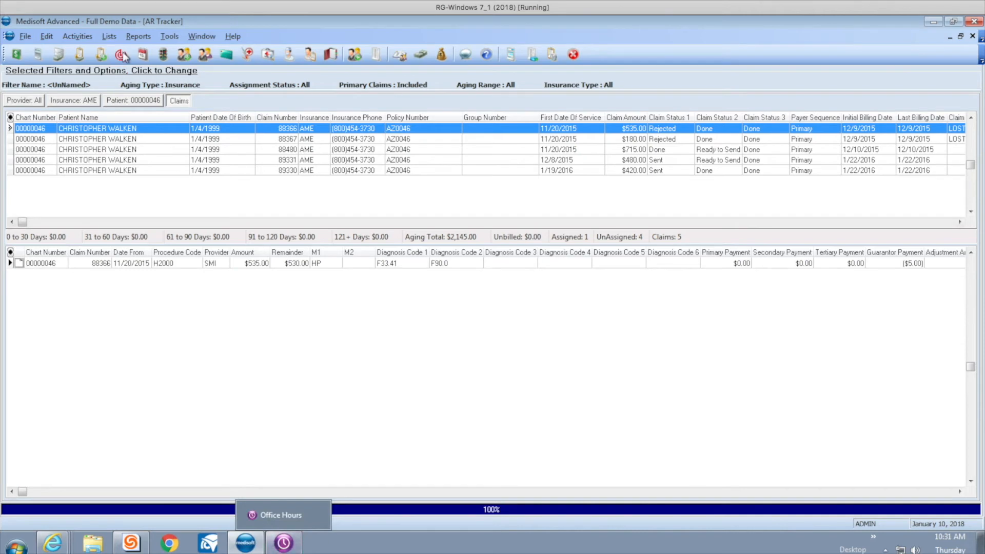
Review the AR status code list with its types and descriptions, and close it
{"action": "left_click", "coordinate": [110, 37]}
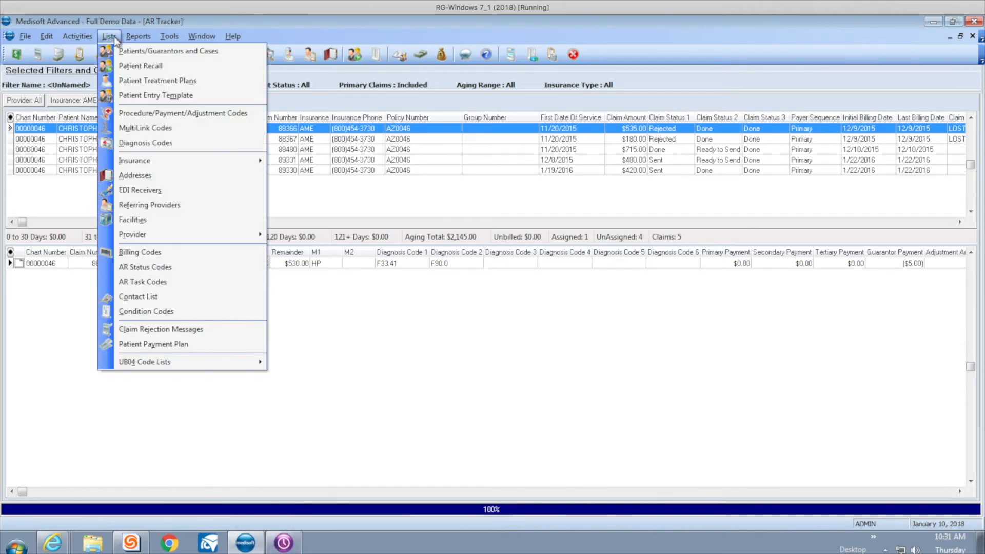
{"action": "left_click", "coordinate": [180, 277]}
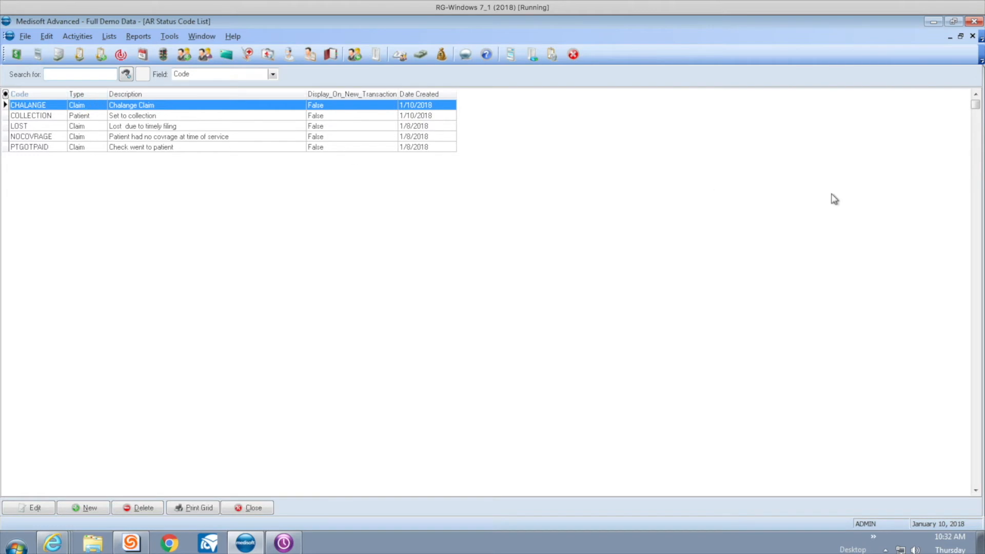
{"action": "left_click", "coordinate": [248, 509]}
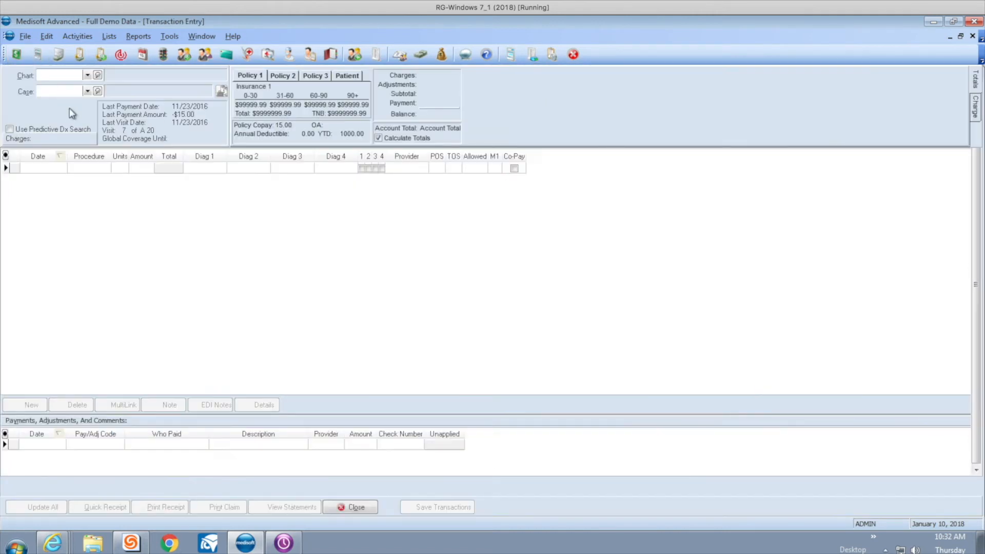
View the patient options offered for the chart in Transaction Entry, and close the window
{"action": "right_click", "coordinate": [46, 74]}
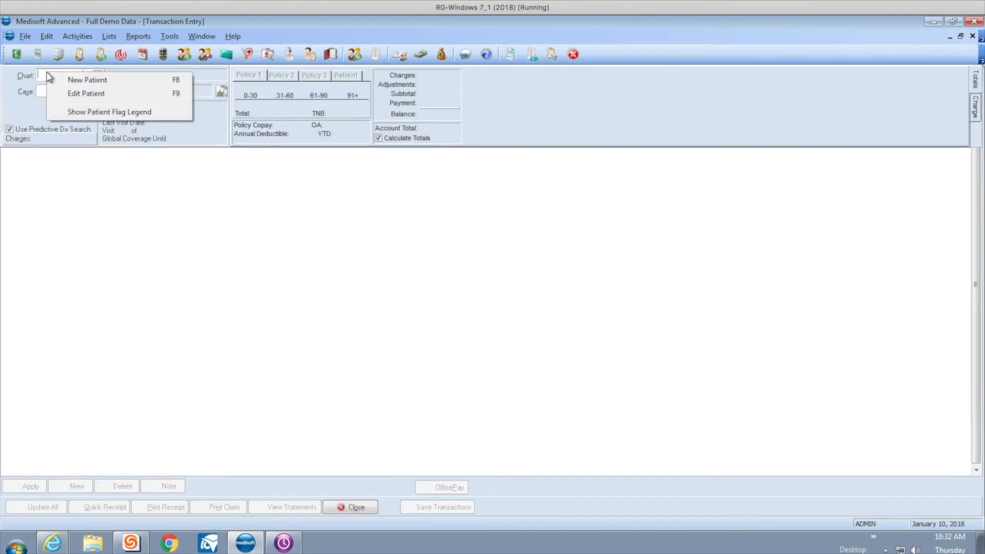
{"action": "left_click", "coordinate": [282, 226]}
{"action": "left_click", "coordinate": [354, 506]}
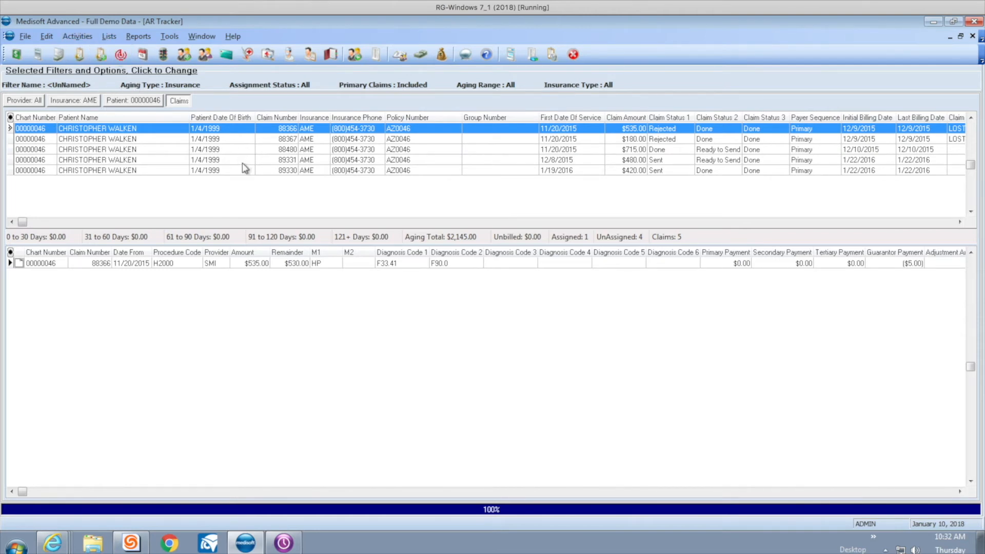
{"action": "right_click", "coordinate": [117, 129]}
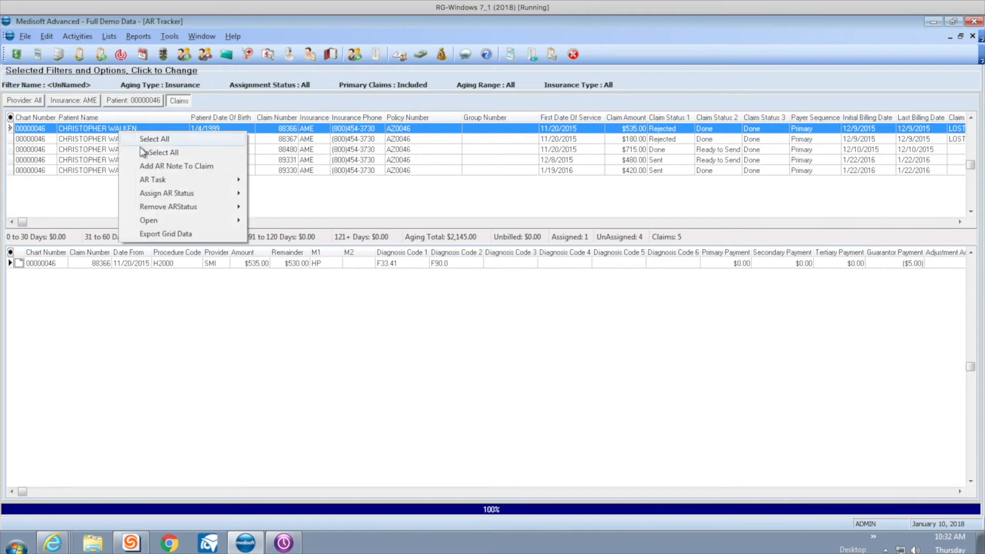
{"action": "mouse_move", "coordinate": [179, 181]}
{"action": "left_click", "coordinate": [283, 179]}
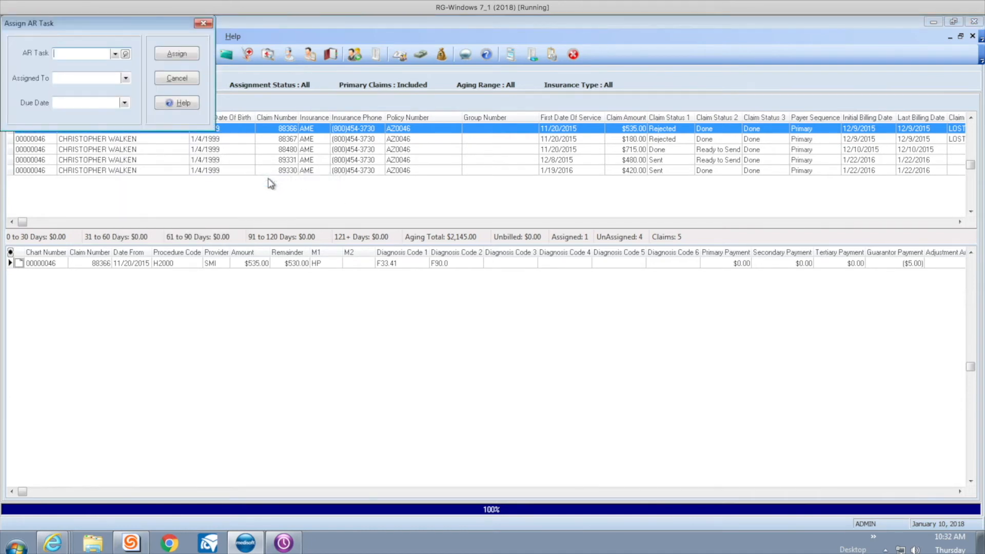
{"action": "left_click", "coordinate": [92, 52]}
{"action": "right_click", "coordinate": [91, 53]}
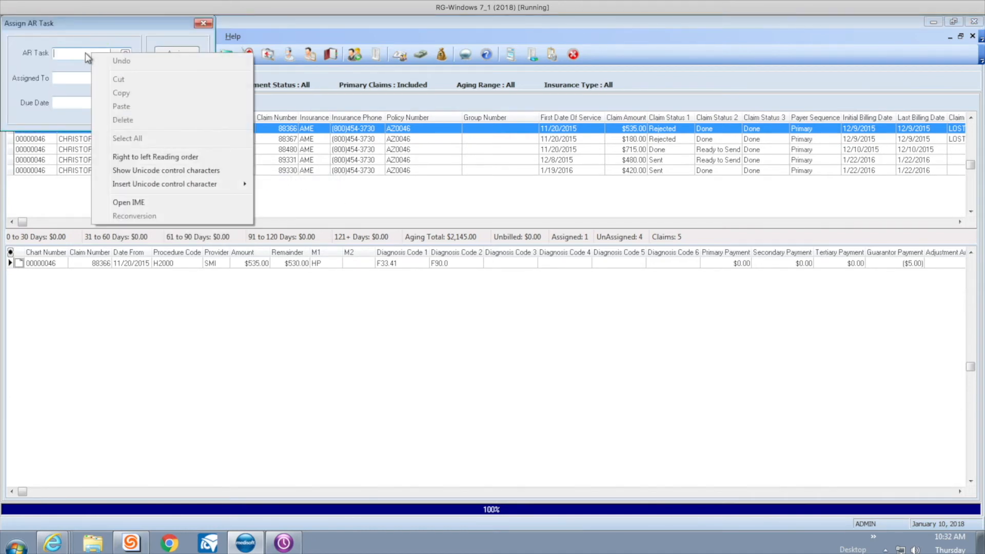
{"action": "left_click", "coordinate": [60, 54]}
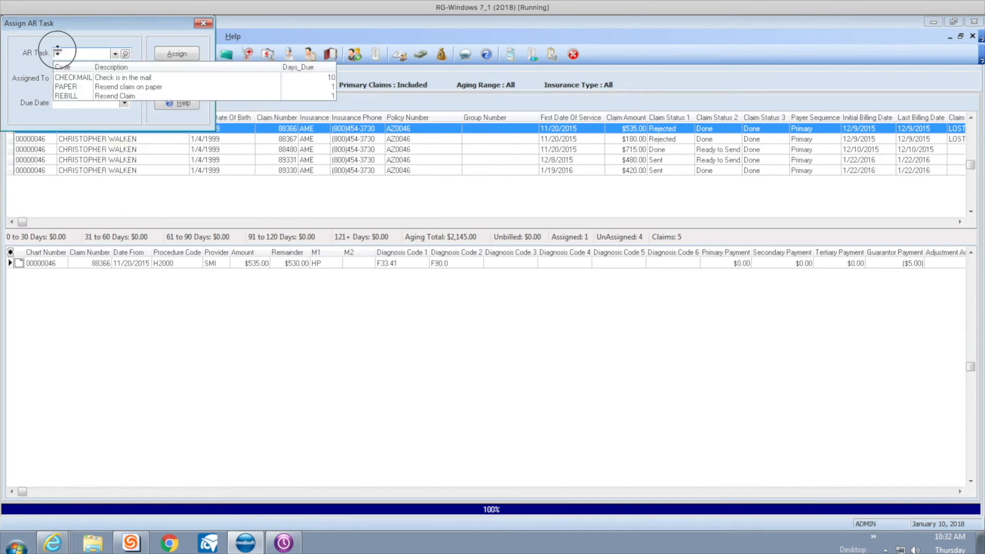
{"action": "left_click", "coordinate": [159, 24]}
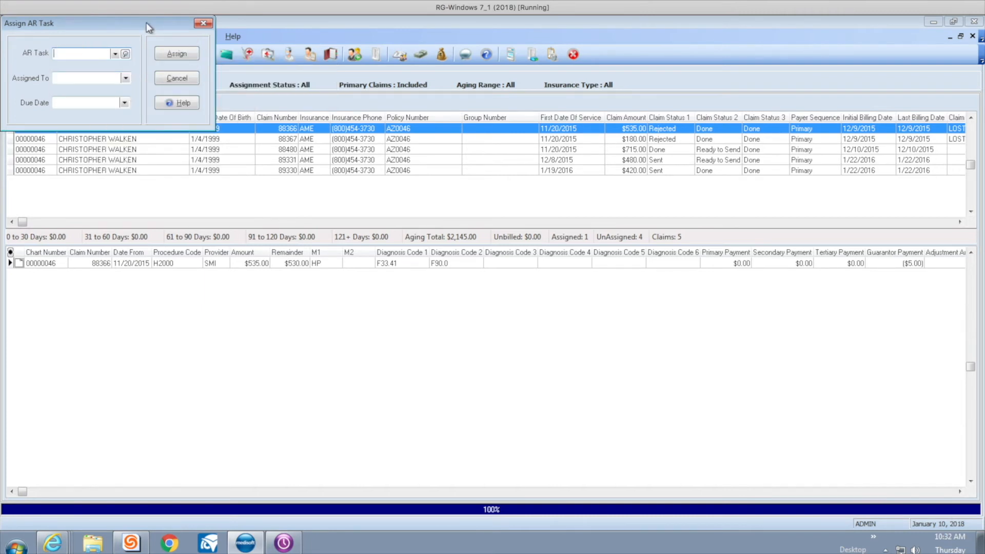
{"action": "left_click", "coordinate": [172, 81]}
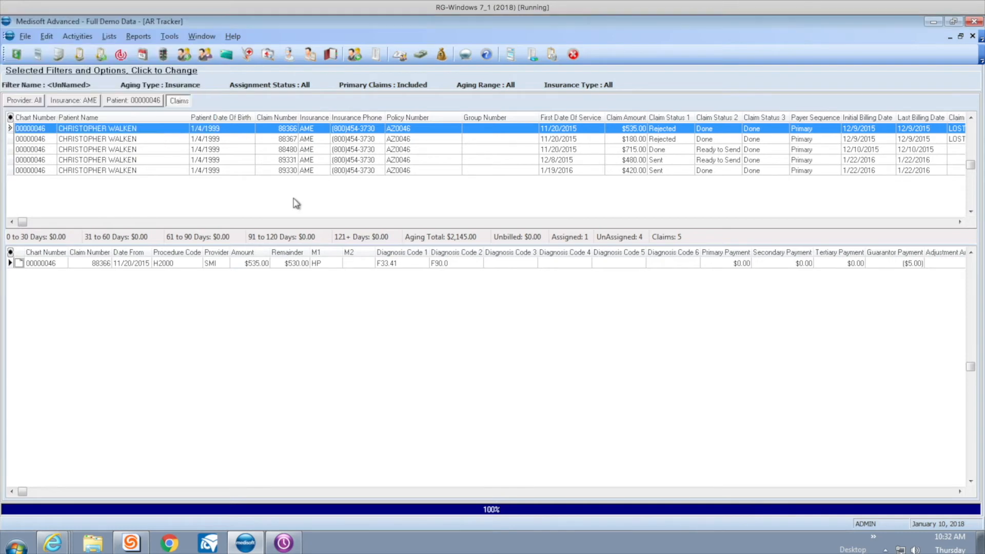
Review the AR task code list and open the entry form for a new task code
{"action": "left_click", "coordinate": [108, 36]}
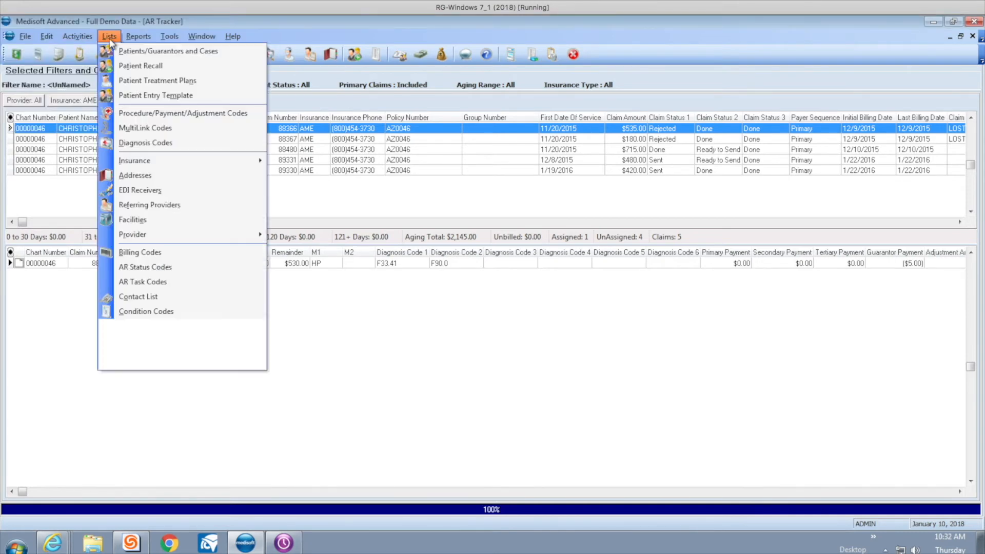
{"action": "left_click", "coordinate": [189, 281]}
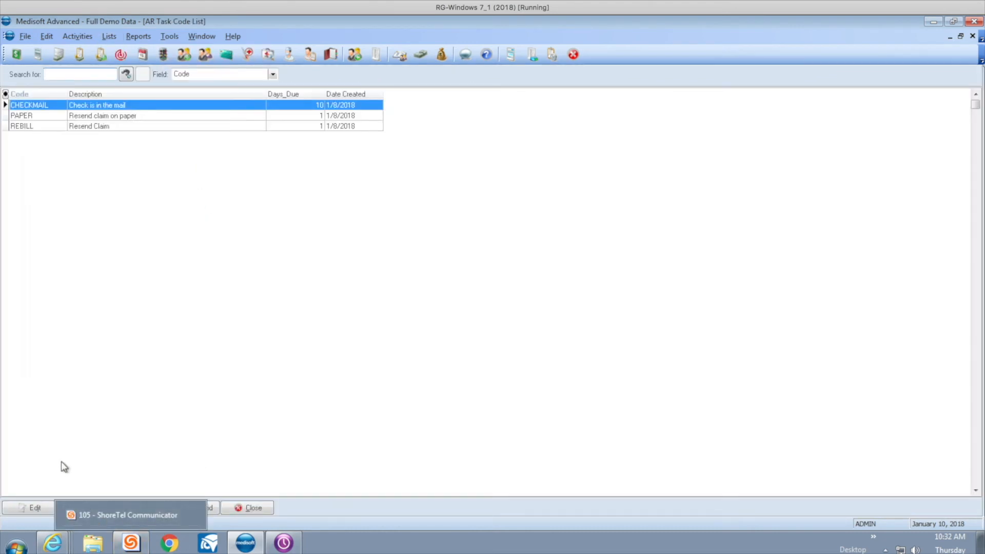
{"action": "left_click", "coordinate": [87, 508]}
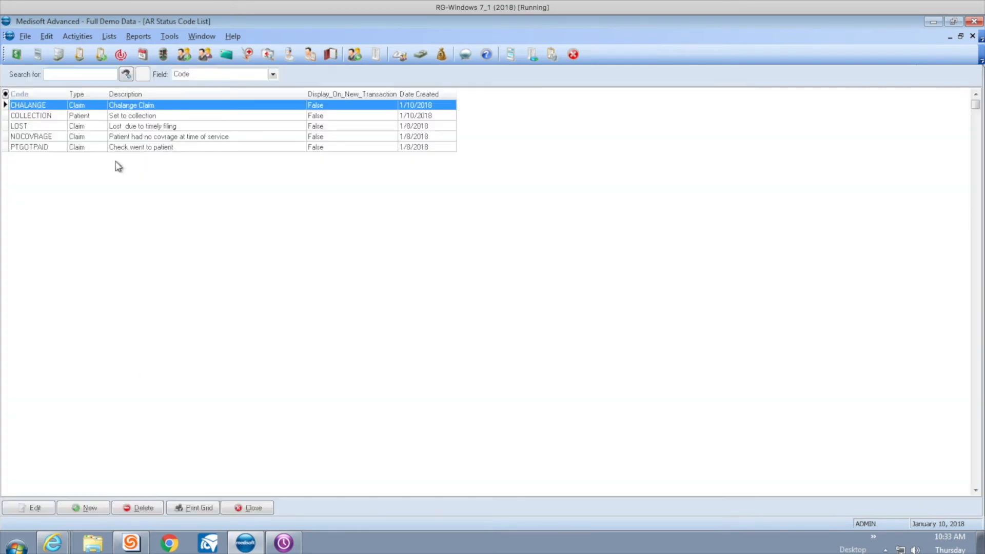
View the type choices for a new AR status code, discard the new code, and open the AR task code list
{"action": "left_click", "coordinate": [85, 508]}
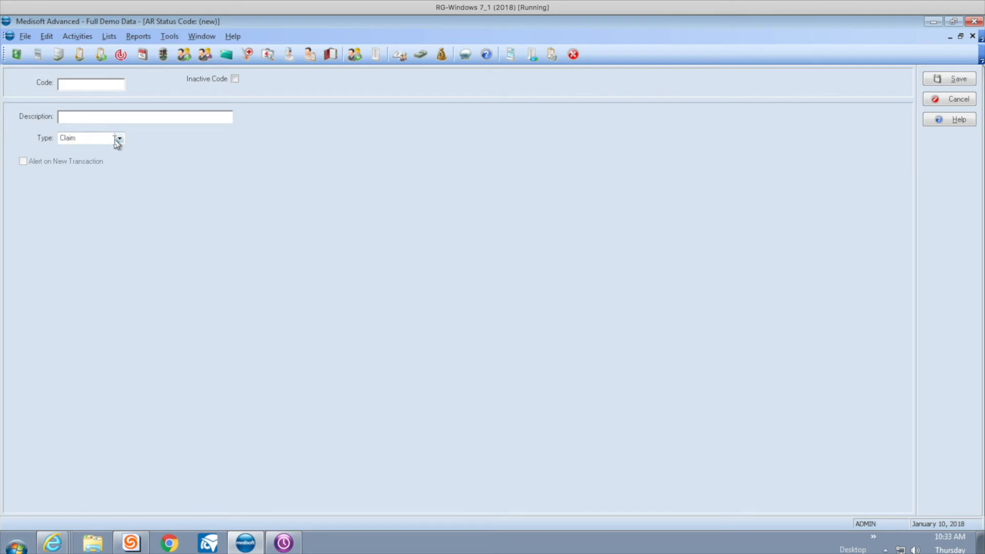
{"action": "left_click", "coordinate": [119, 139]}
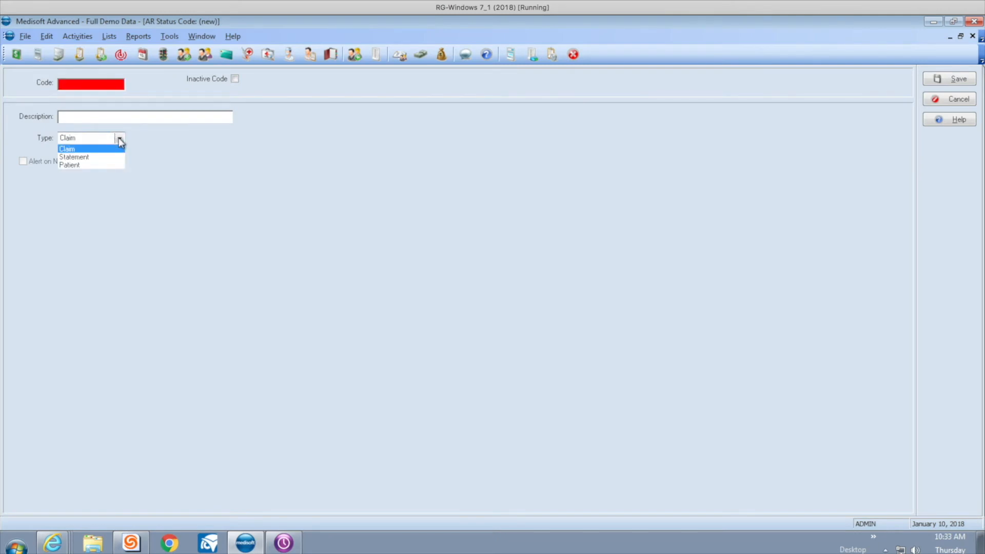
{"action": "left_click", "coordinate": [119, 139]}
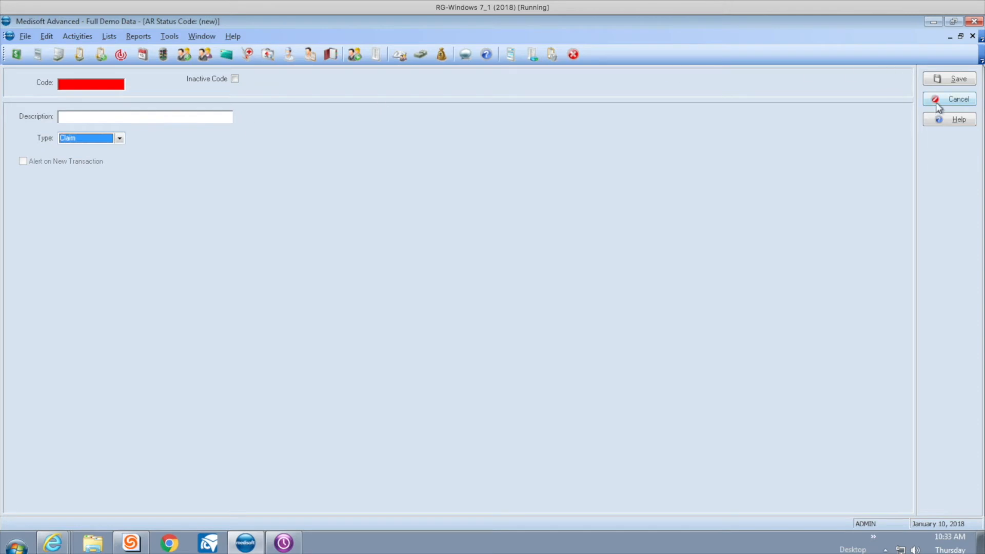
{"action": "left_click", "coordinate": [937, 102]}
{"action": "left_click", "coordinate": [108, 37]}
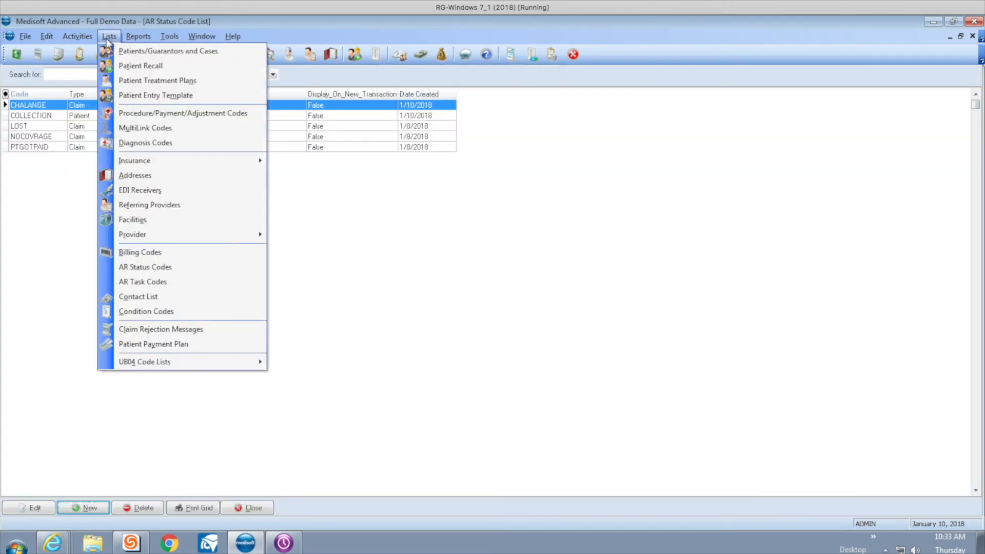
{"action": "left_click", "coordinate": [162, 279]}
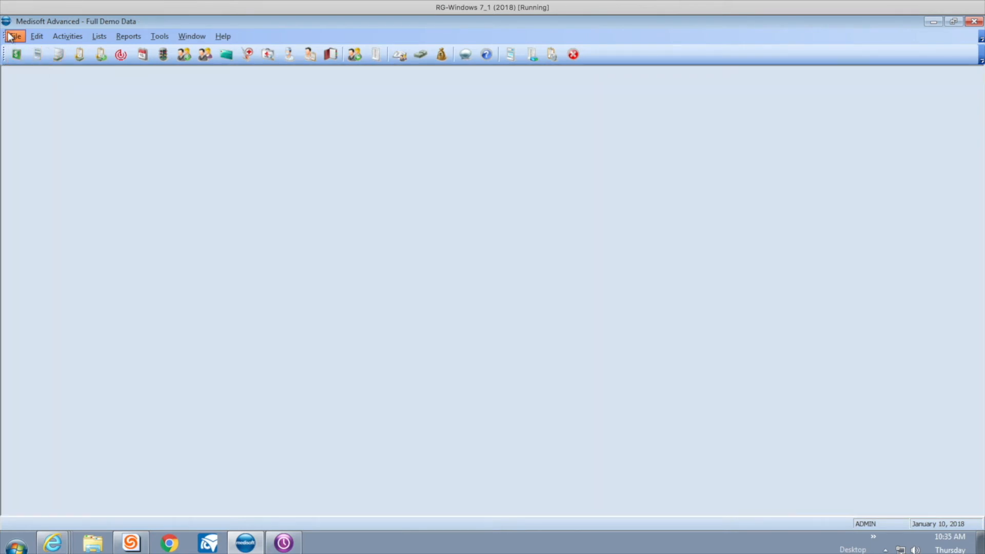
Review the security permission levels for the AR Task List, AR Tracker and AR Status List
{"action": "left_click", "coordinate": [12, 36]}
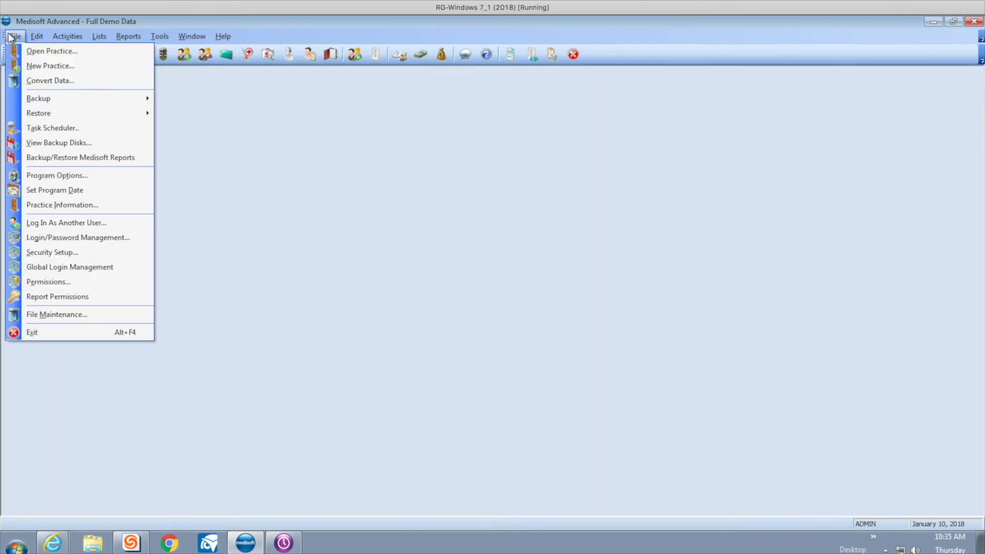
{"action": "left_click", "coordinate": [131, 282]}
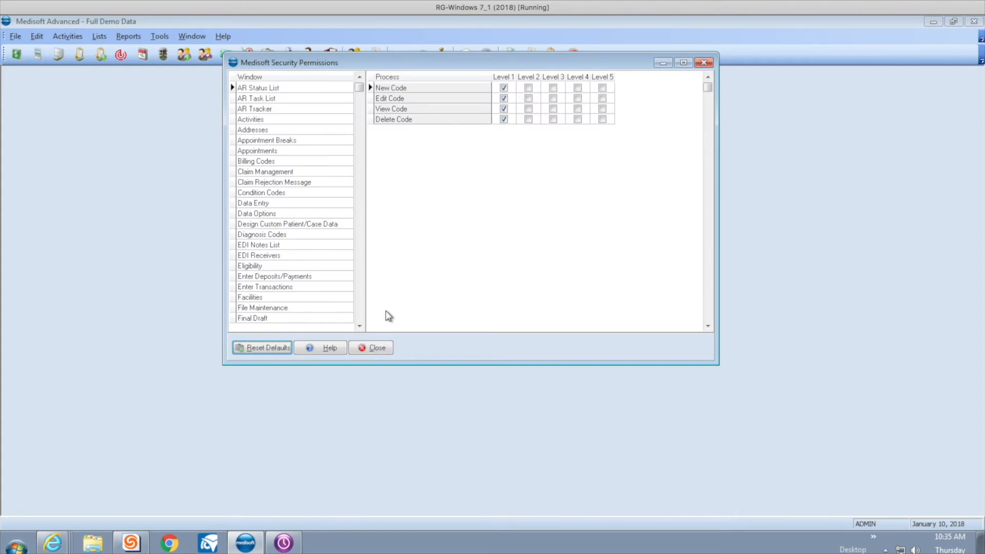
{"action": "left_click", "coordinate": [261, 99]}
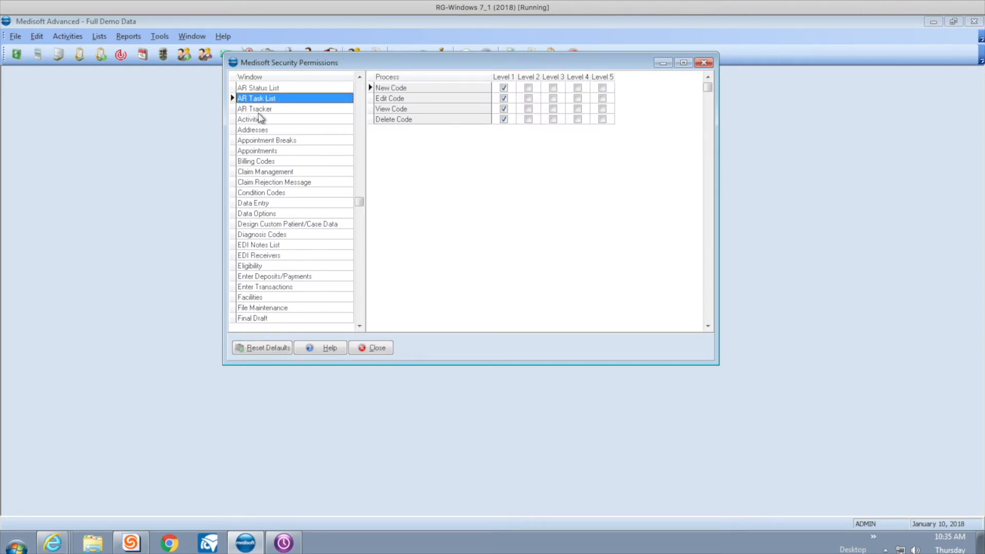
{"action": "left_click", "coordinate": [280, 110]}
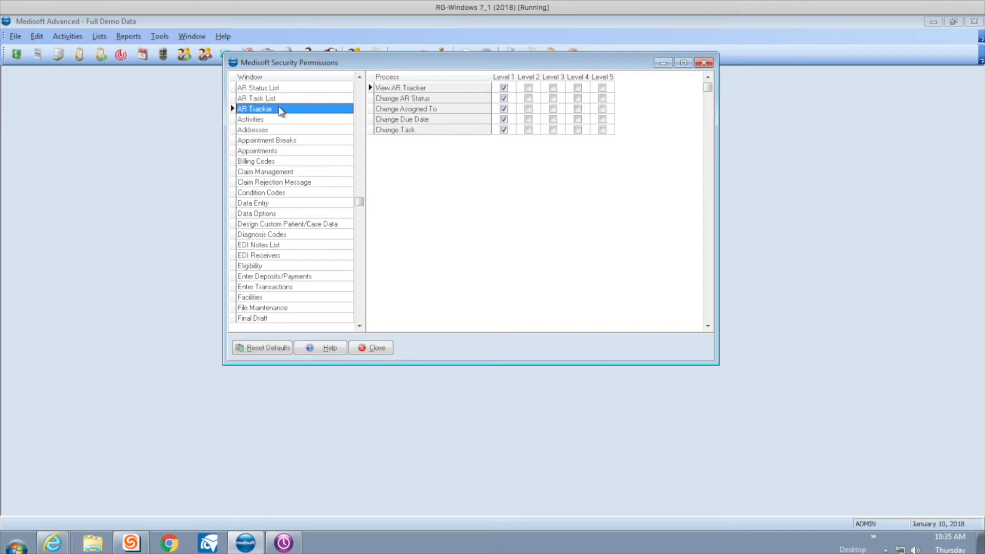
{"action": "left_click", "coordinate": [286, 89]}
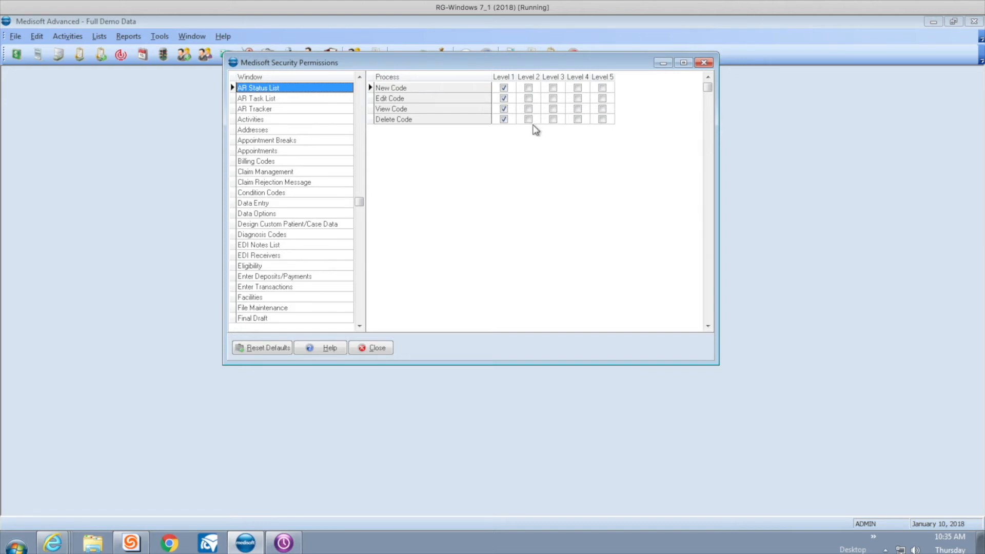
{"action": "left_click", "coordinate": [704, 62]}
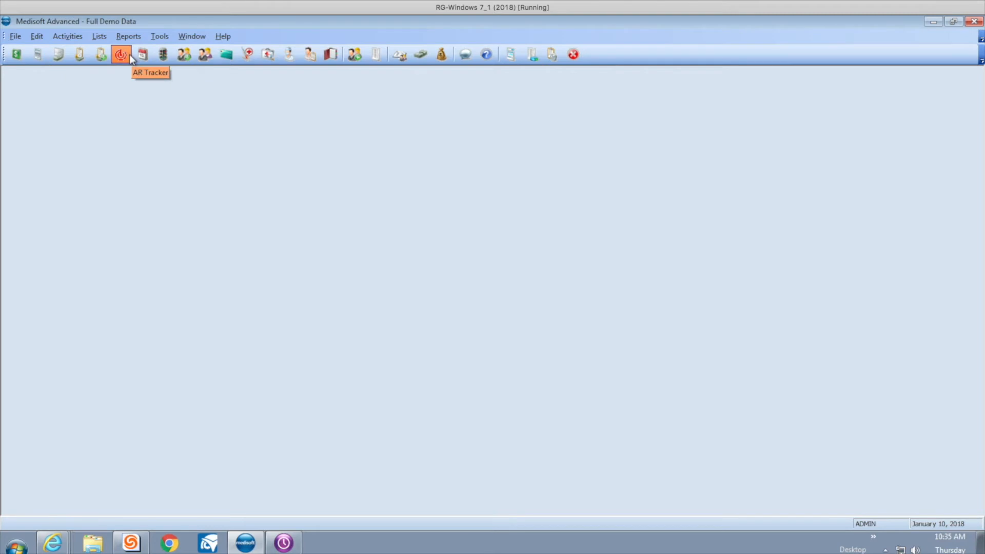
Examine the AR management details of the rejected claim created on 10/16/2015, and close it without saving
{"action": "left_click", "coordinate": [35, 58]}
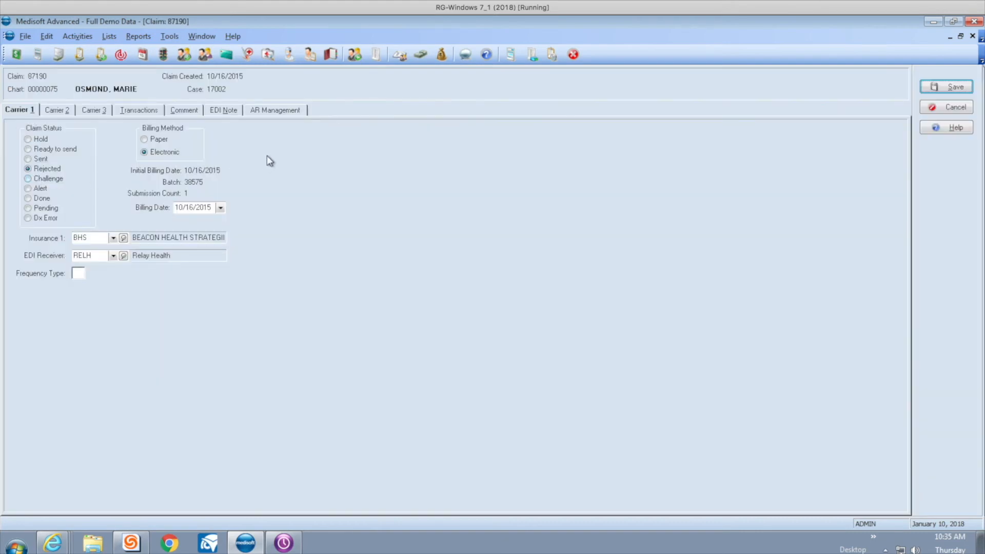
{"action": "left_click", "coordinate": [276, 112]}
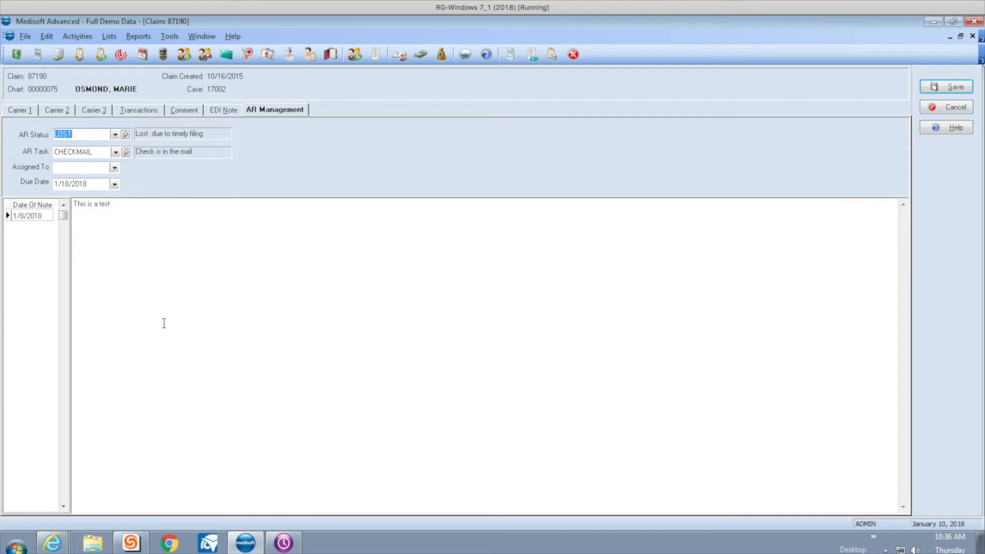
{"action": "left_click", "coordinate": [948, 106]}
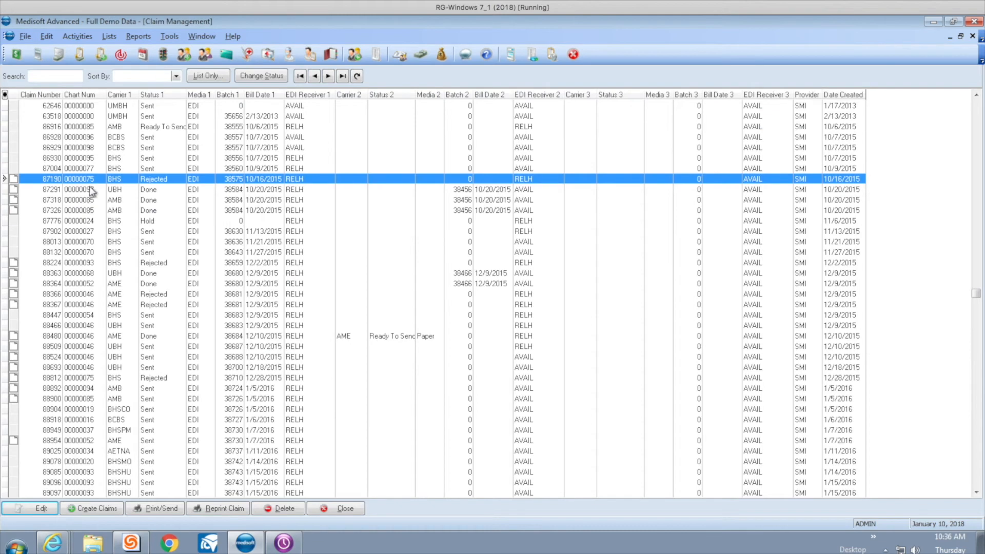
Review the AR status, AR task and due date on the rejected 10/16/2015 claim again, and close it without saving
{"action": "double_click", "coordinate": [182, 179]}
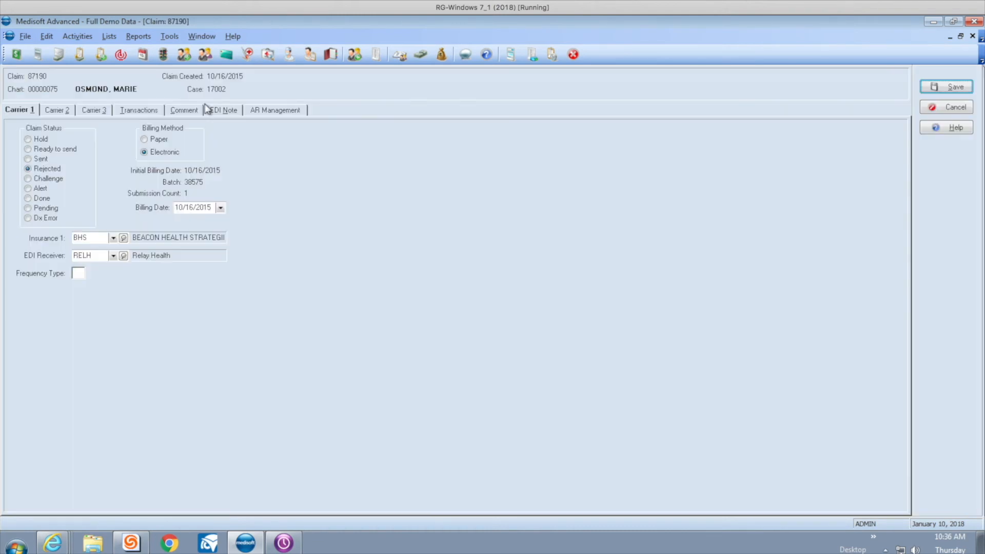
{"action": "left_click", "coordinate": [281, 110]}
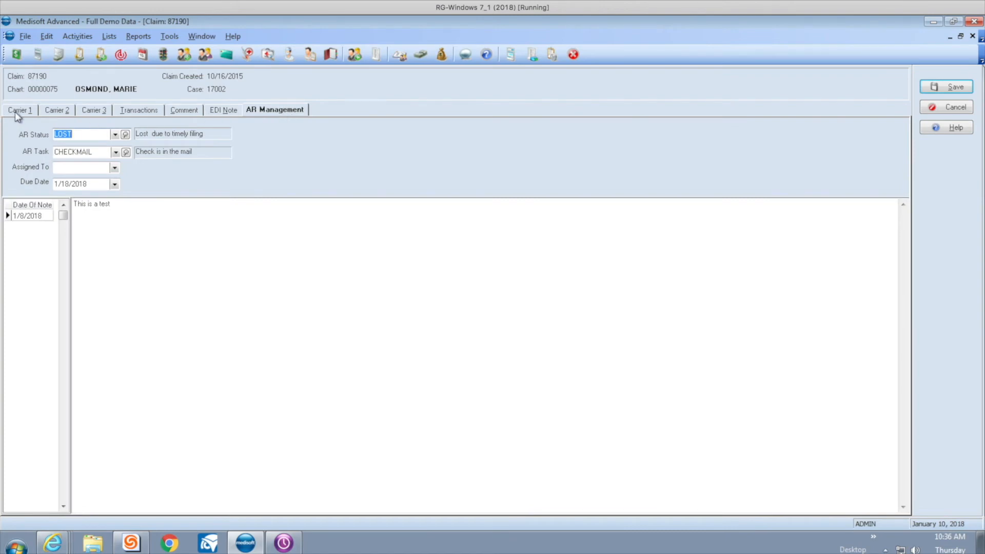
{"action": "left_click", "coordinate": [950, 108]}
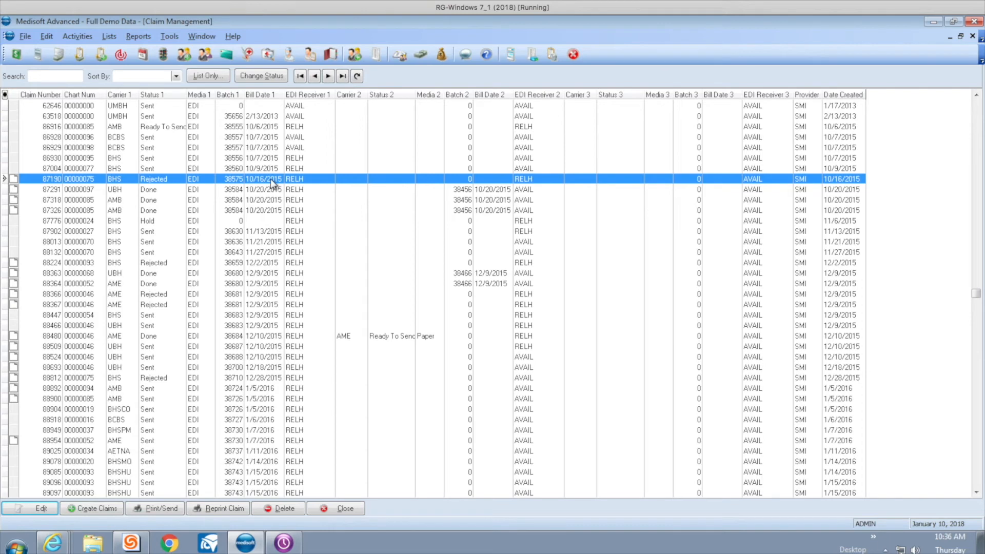
List all claims including completed ones, and filter the claim list again with Exclude Done enabled
{"action": "left_click", "coordinate": [211, 77]}
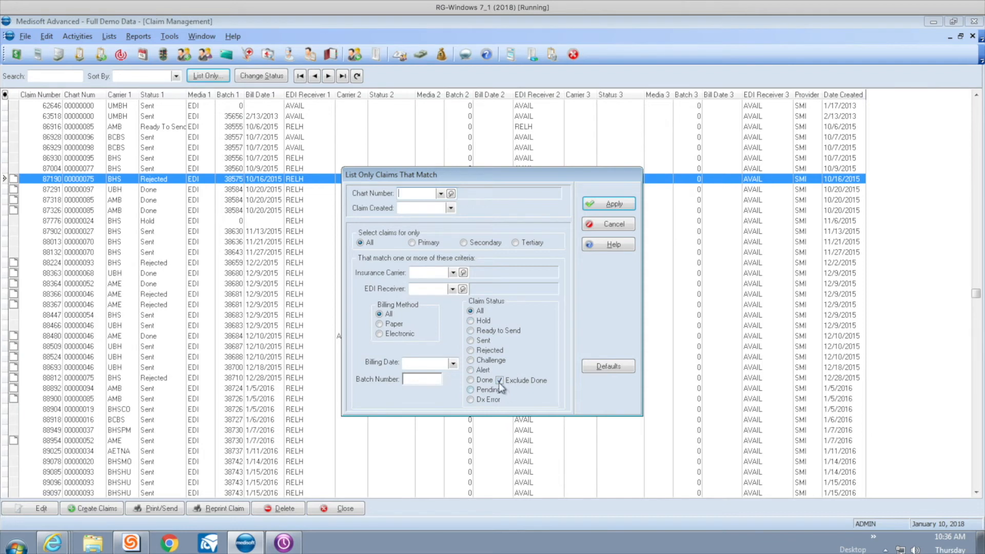
{"action": "left_click", "coordinate": [601, 204]}
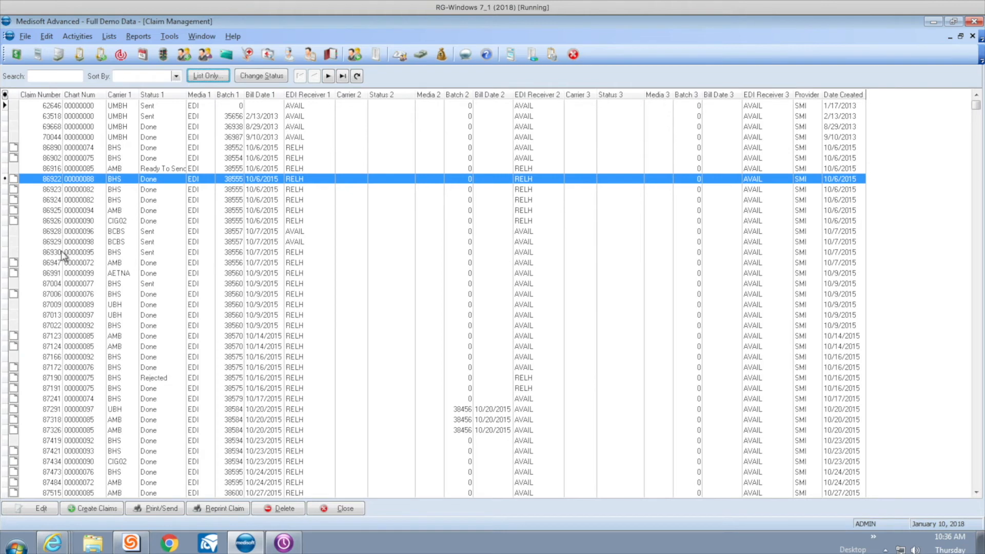
{"action": "left_click", "coordinate": [205, 76]}
{"action": "left_click", "coordinate": [499, 381]}
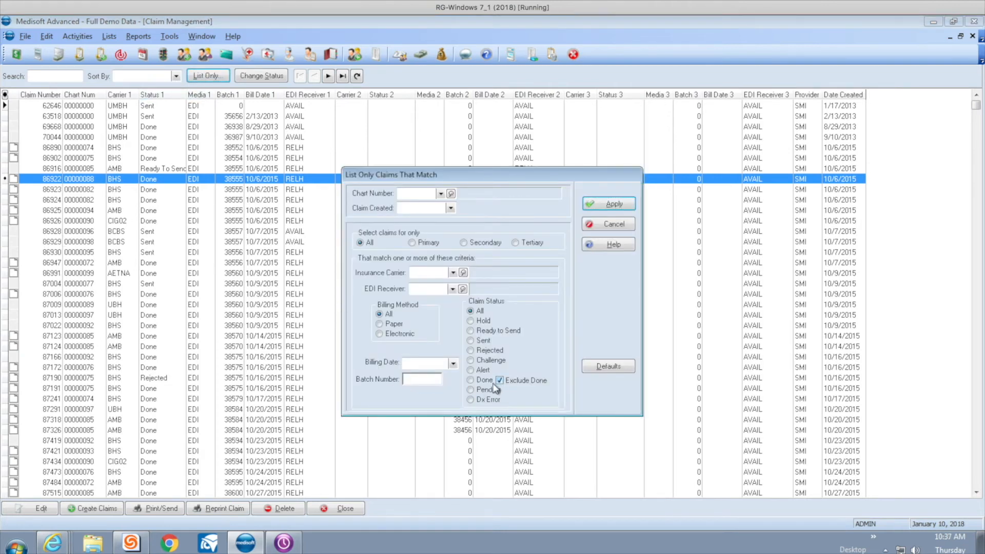
{"action": "left_click", "coordinate": [601, 205]}
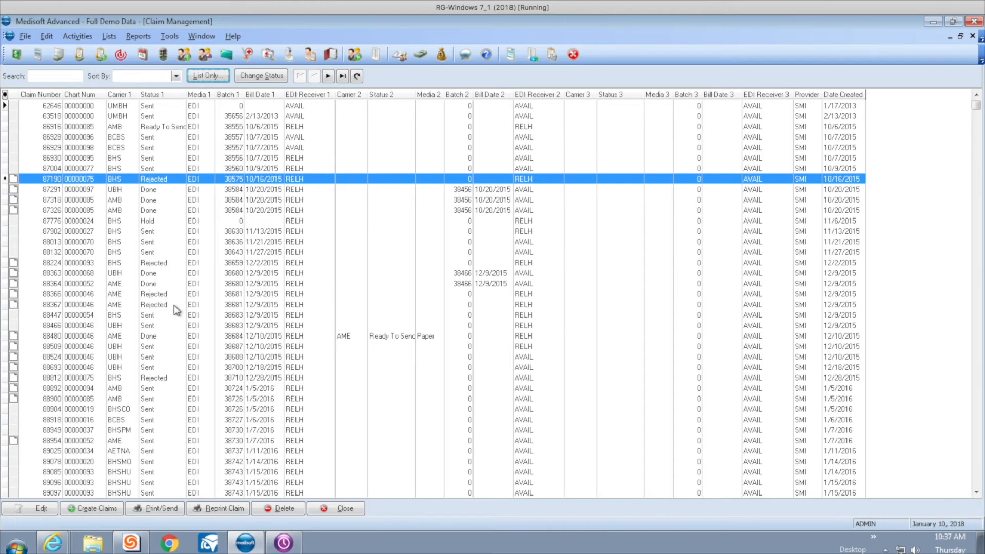
Close claim management and open the Medical Group (Tutorial Data) practice
{"action": "key", "text": "Escape"}
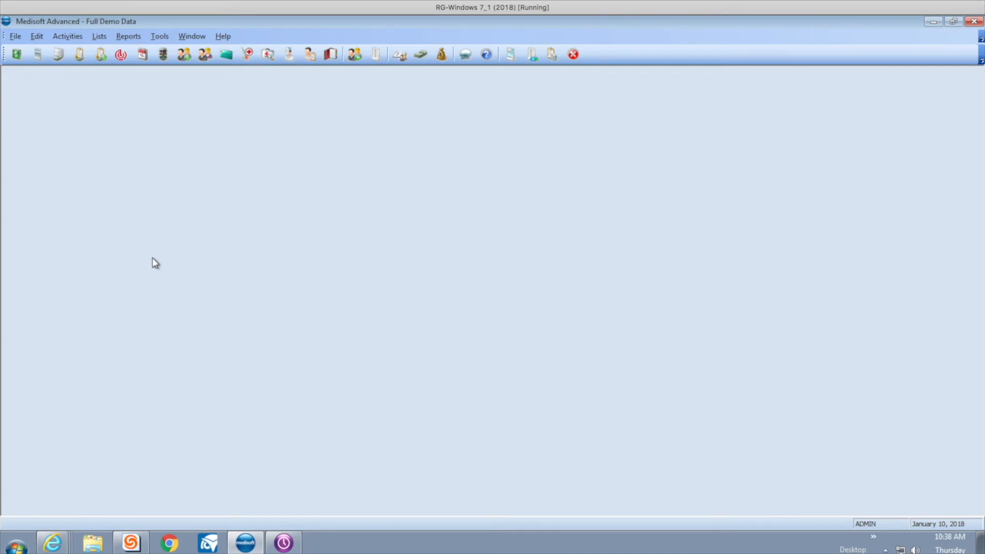
{"action": "left_click", "coordinate": [15, 36]}
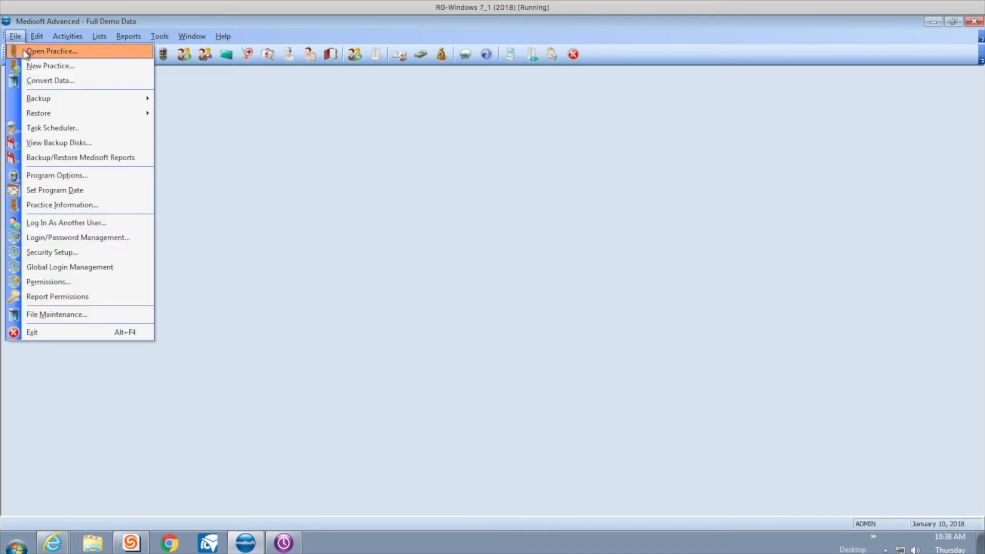
{"action": "left_click", "coordinate": [49, 50]}
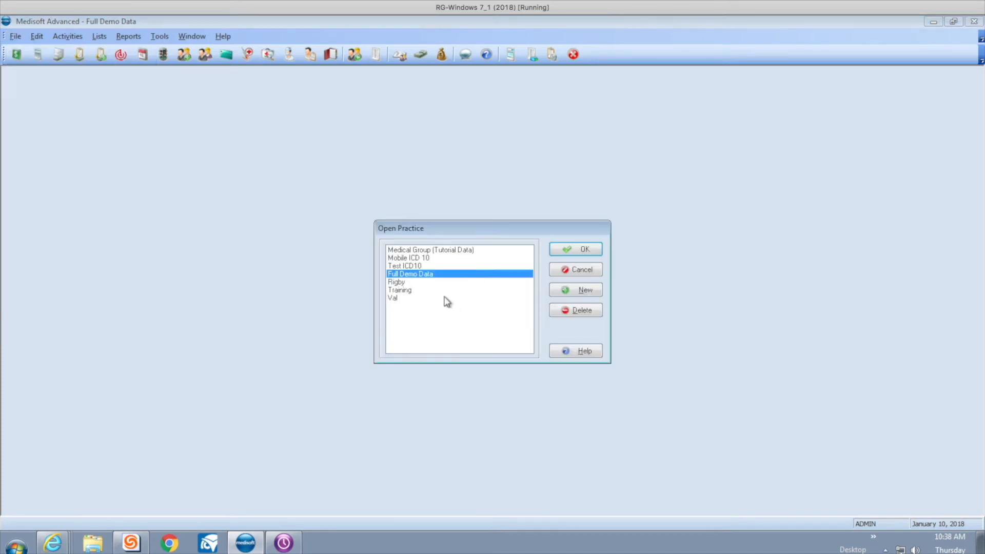
{"action": "double_click", "coordinate": [424, 250]}
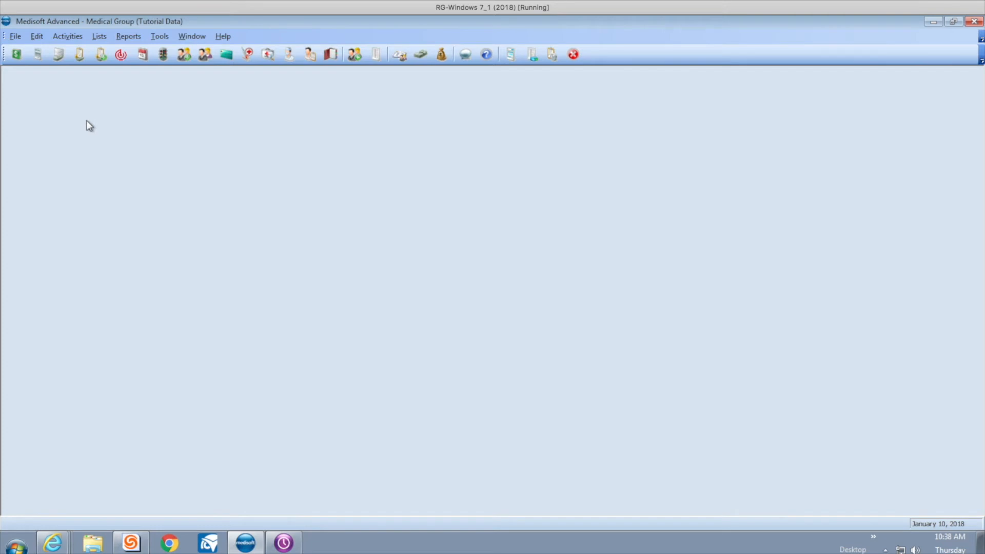
Run the AR Tracker with its default filters and sort the provider results by Provider Total
{"action": "left_click", "coordinate": [121, 56]}
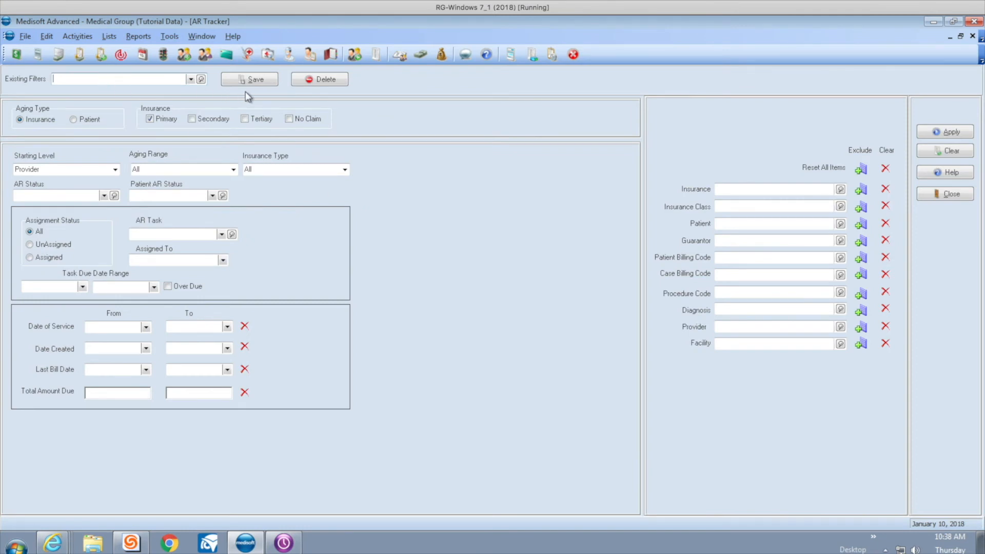
{"action": "left_click", "coordinate": [919, 131]}
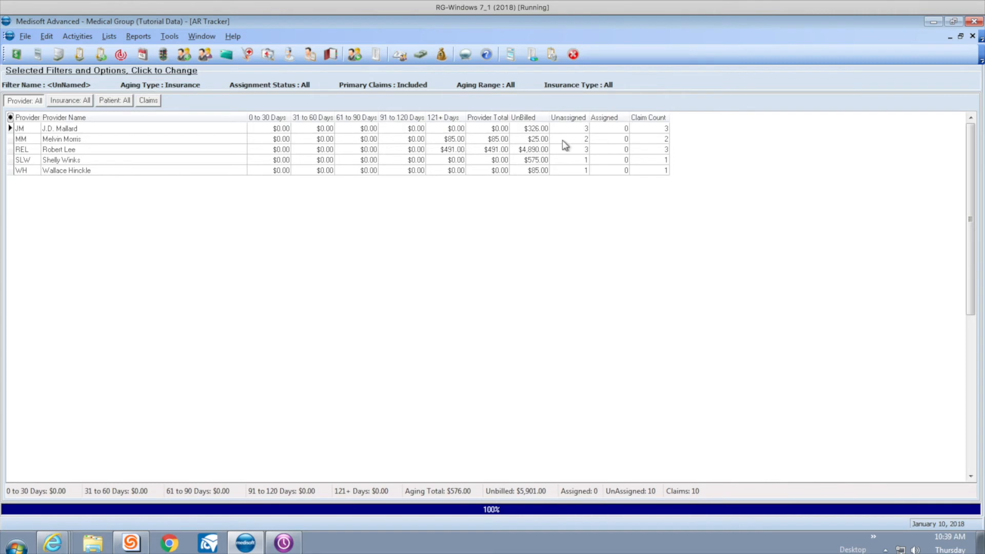
{"action": "left_click", "coordinate": [495, 119]}
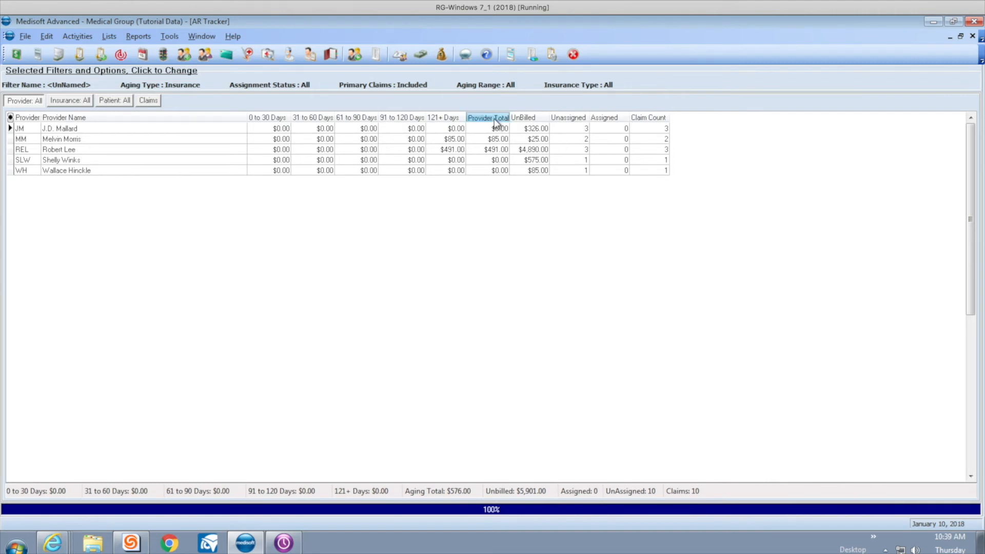
{"action": "left_click", "coordinate": [489, 118]}
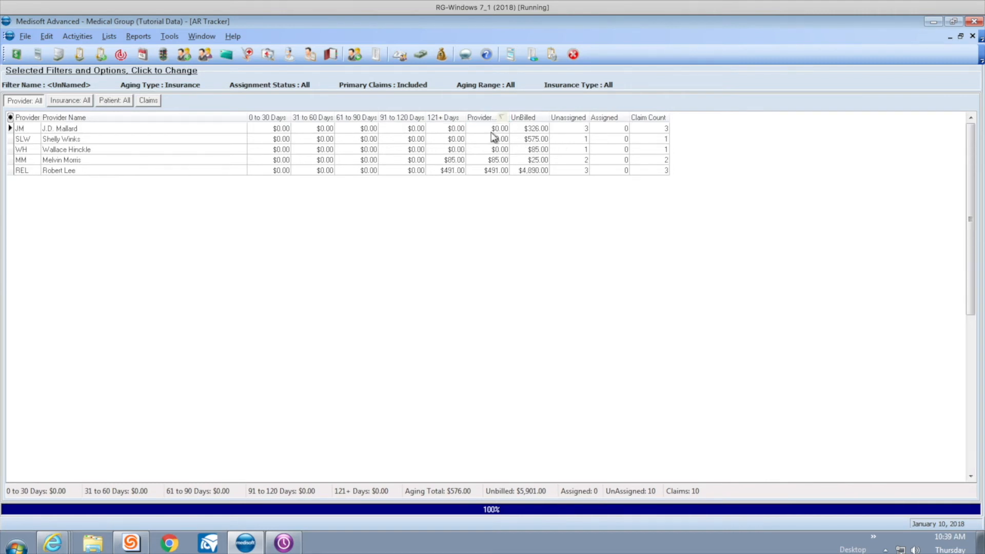
Drill down from provider REL through the Medicare insurance to the patient's individual claims
{"action": "double_click", "coordinate": [490, 171]}
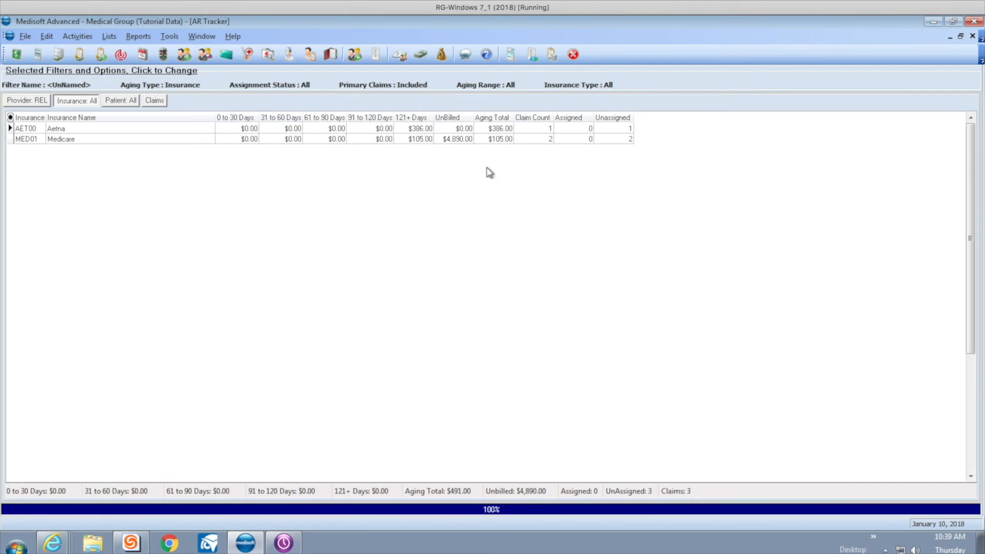
{"action": "double_click", "coordinate": [480, 139]}
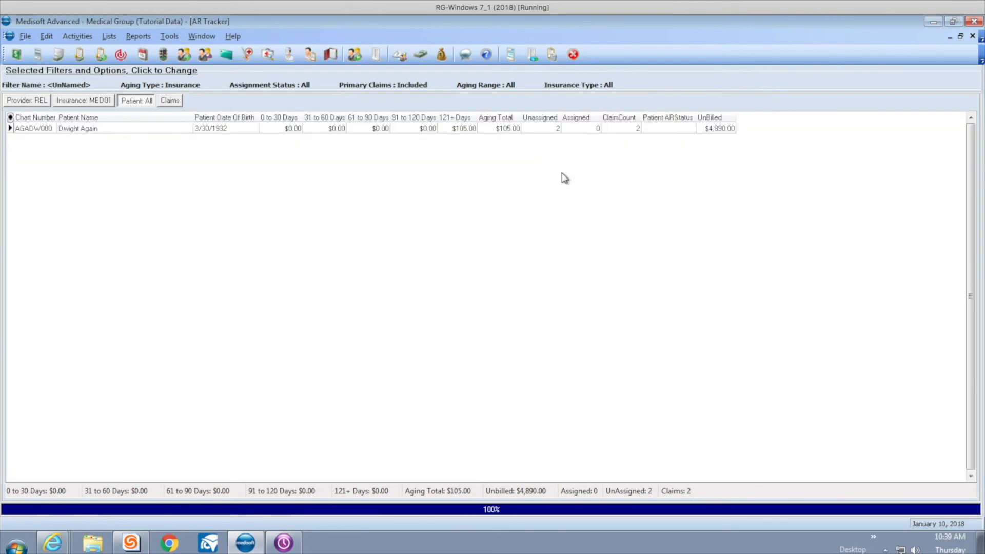
{"action": "double_click", "coordinate": [498, 132]}
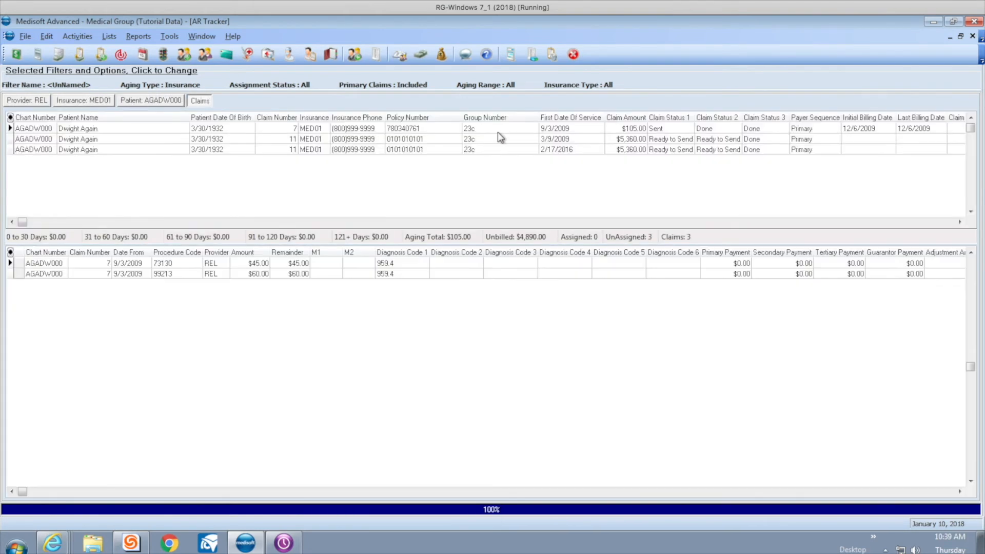
Look at the AR status choices for the claim with first service date 9/3/2009, and cancel without assigning one
{"action": "left_click", "coordinate": [449, 131]}
{"action": "right_click", "coordinate": [449, 131]}
{"action": "mouse_move", "coordinate": [501, 193]}
{"action": "left_click", "coordinate": [635, 195]}
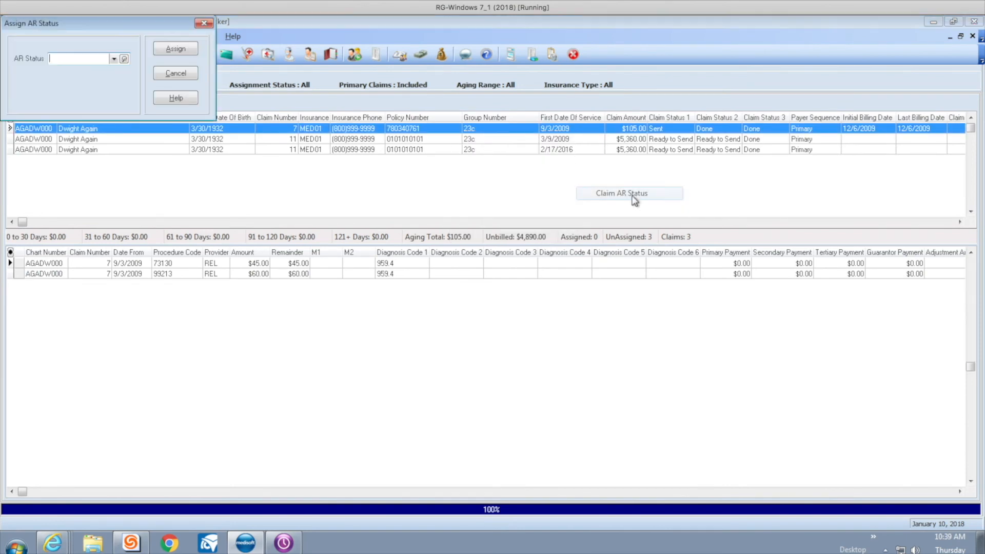
{"action": "left_click", "coordinate": [109, 58]}
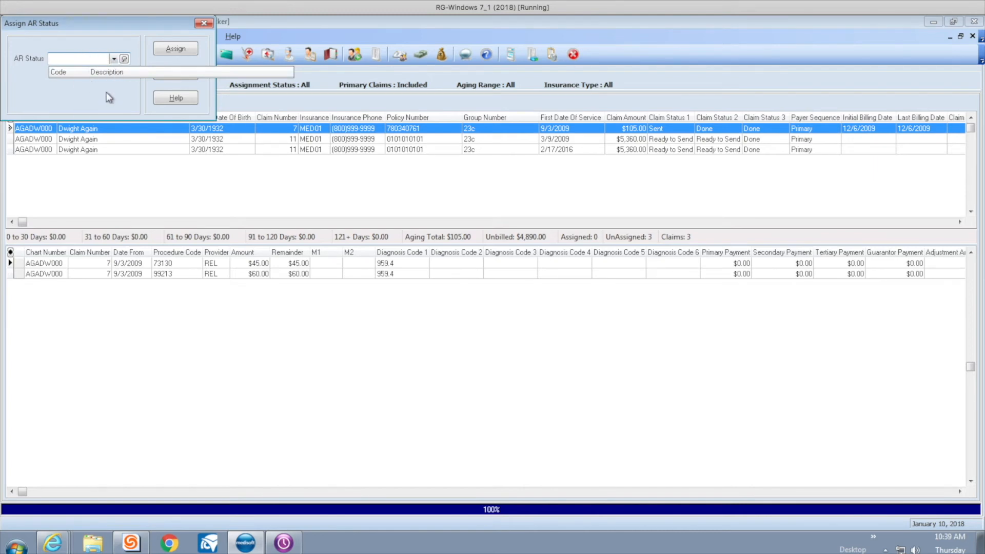
{"action": "left_click", "coordinate": [94, 100]}
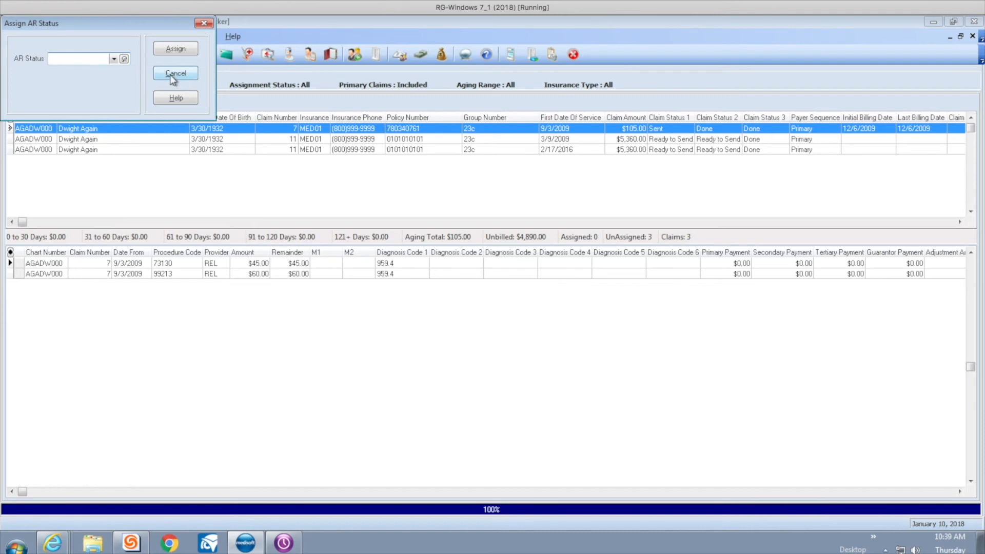
{"action": "left_click", "coordinate": [173, 76]}
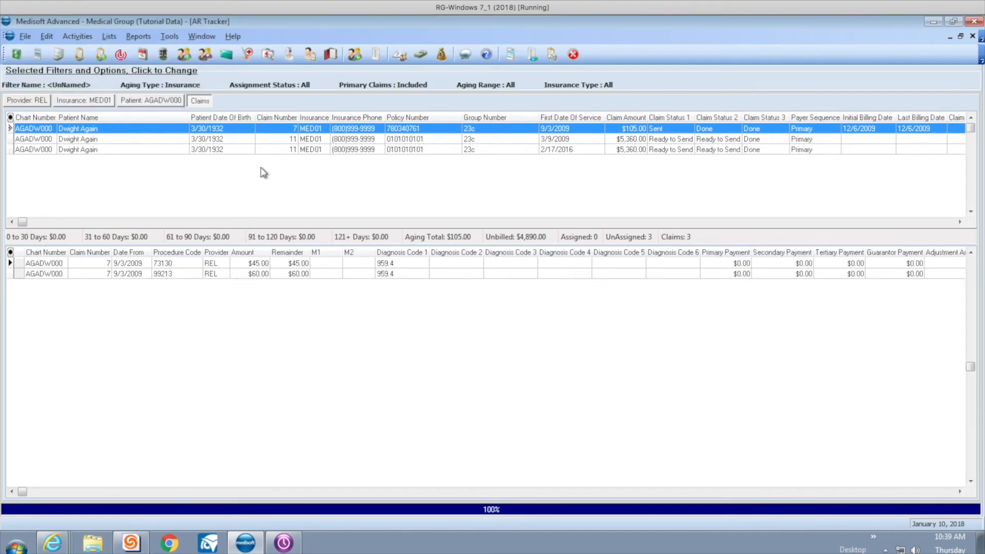
Try editing the 73130 transaction, and explore assigning an AR task to the claim with first service date 3/9/2009
{"action": "left_click", "coordinate": [209, 264]}
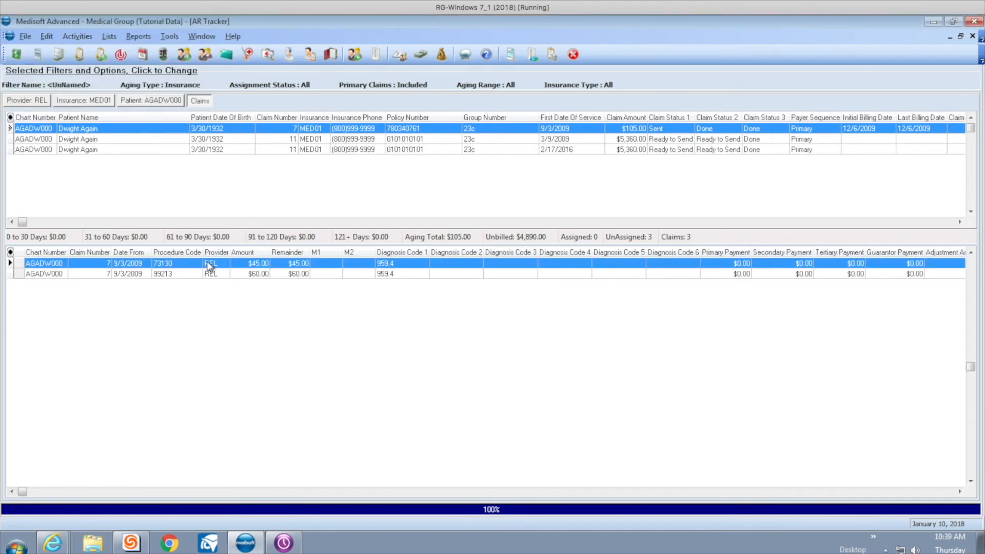
{"action": "right_click", "coordinate": [210, 264]}
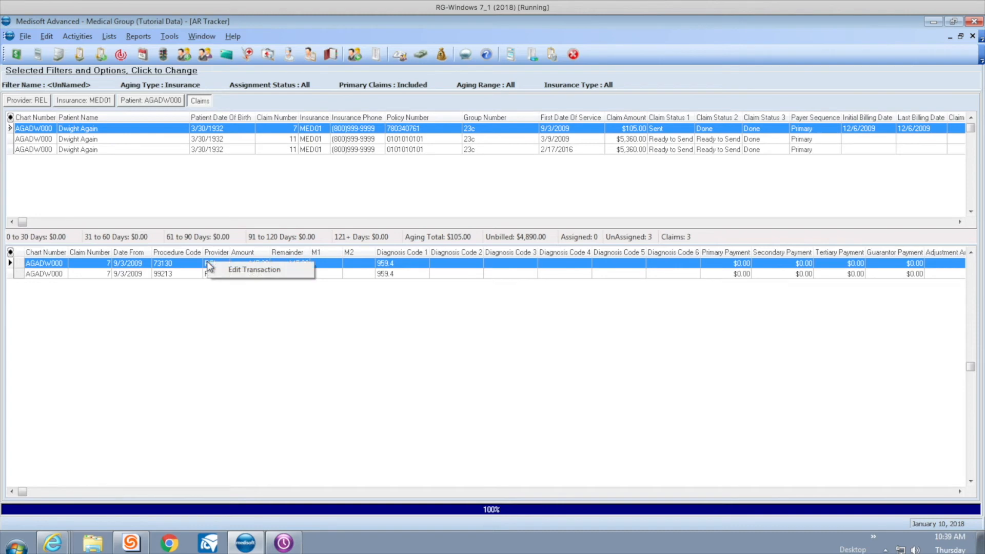
{"action": "left_click", "coordinate": [237, 268]}
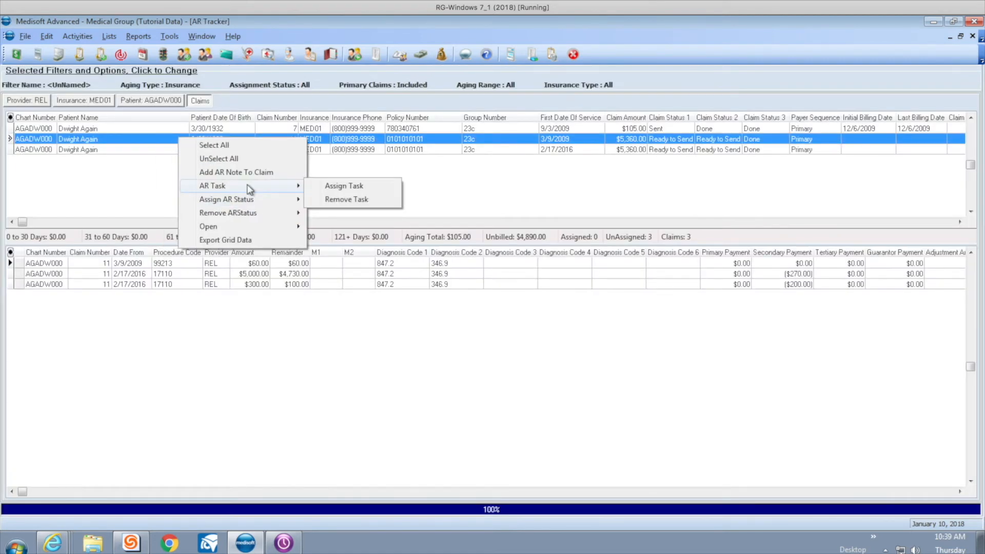
{"action": "left_click", "coordinate": [310, 186]}
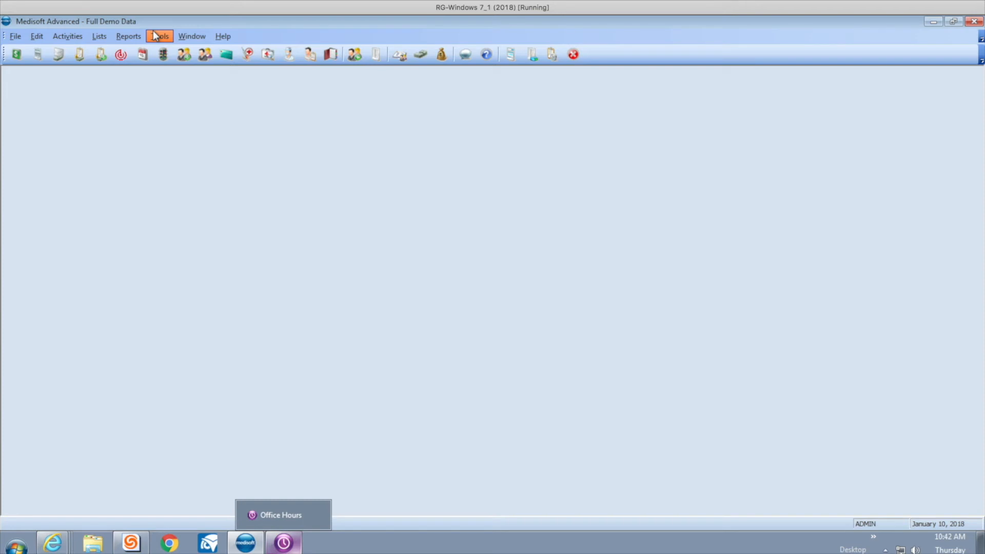
Create and save a procedure charge from CPT code 81015 (Urinalysis, microscopic only), found under Pathology and Laboratory in the CPT code search
{"action": "left_click", "coordinate": [248, 56]}
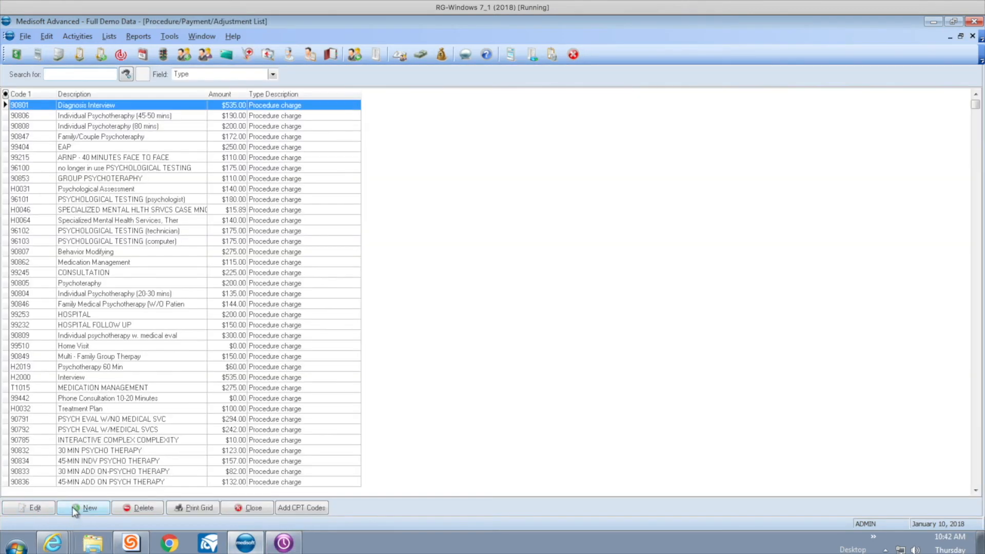
{"action": "left_click", "coordinate": [72, 507]}
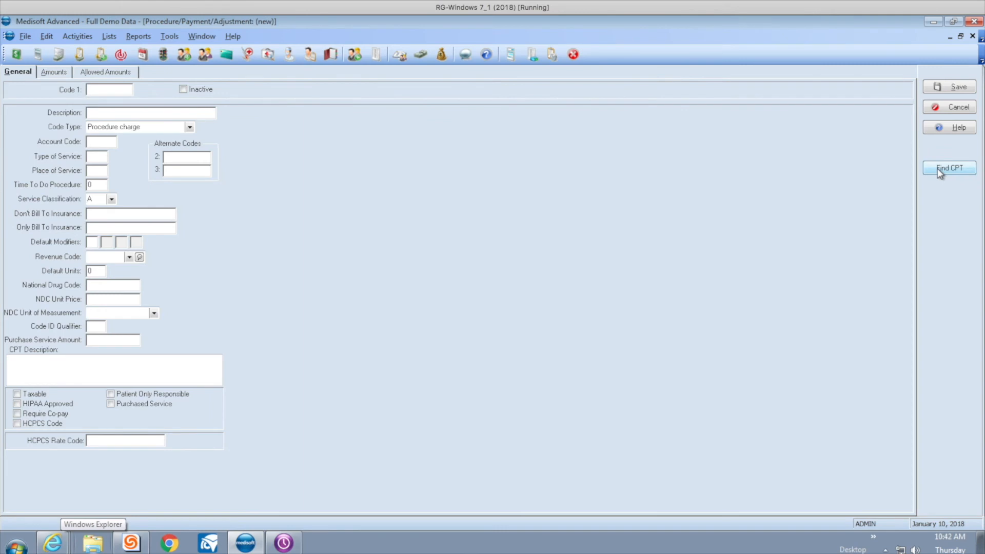
{"action": "left_click", "coordinate": [937, 168]}
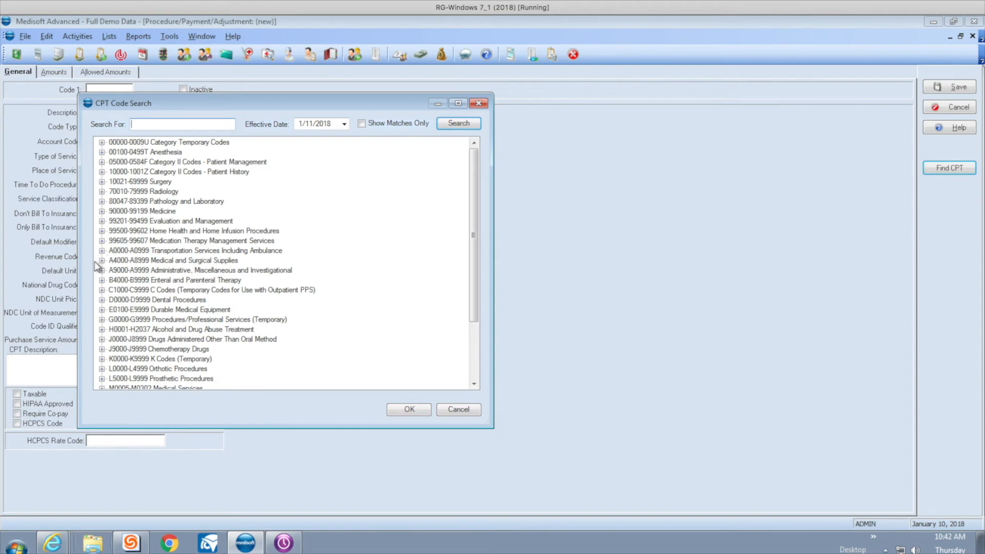
{"action": "left_click", "coordinate": [101, 201]}
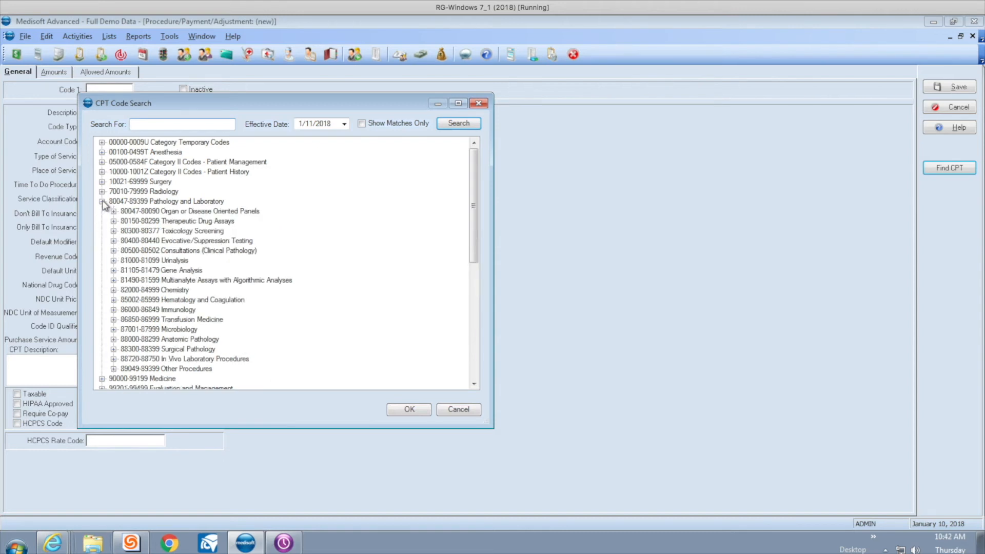
{"action": "left_click", "coordinate": [113, 261]}
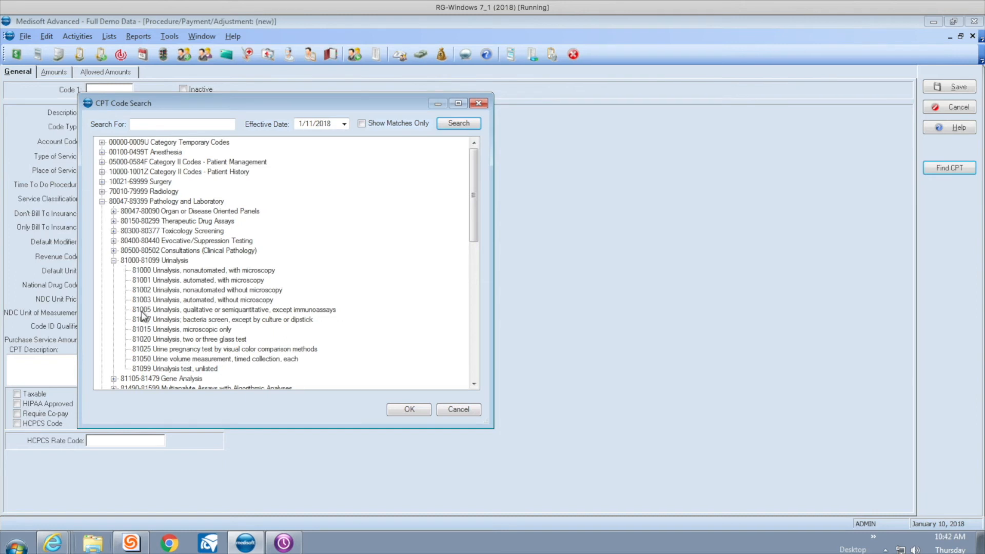
{"action": "left_click", "coordinate": [157, 330]}
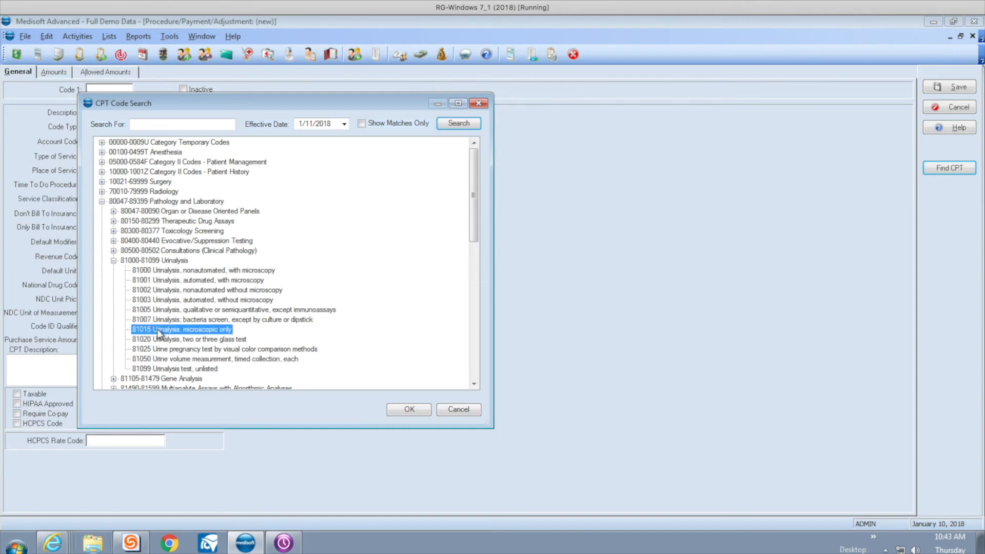
{"action": "double_click", "coordinate": [157, 328]}
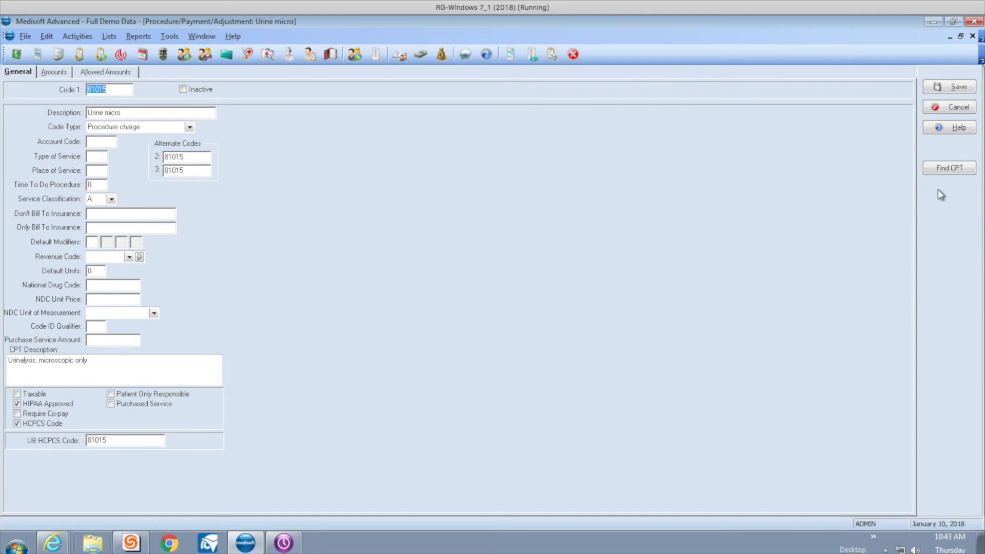
{"action": "left_click", "coordinate": [955, 84]}
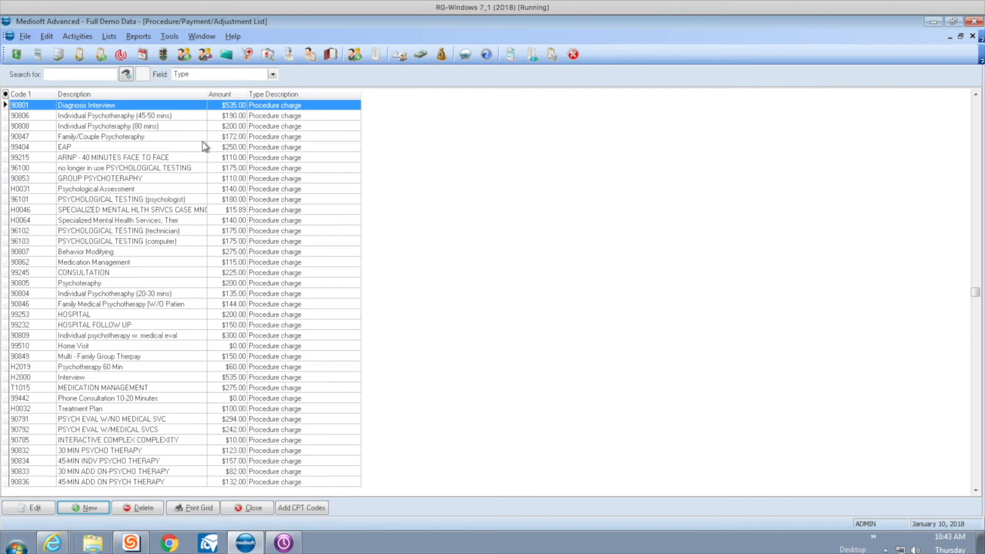
{"action": "left_click", "coordinate": [224, 346]}
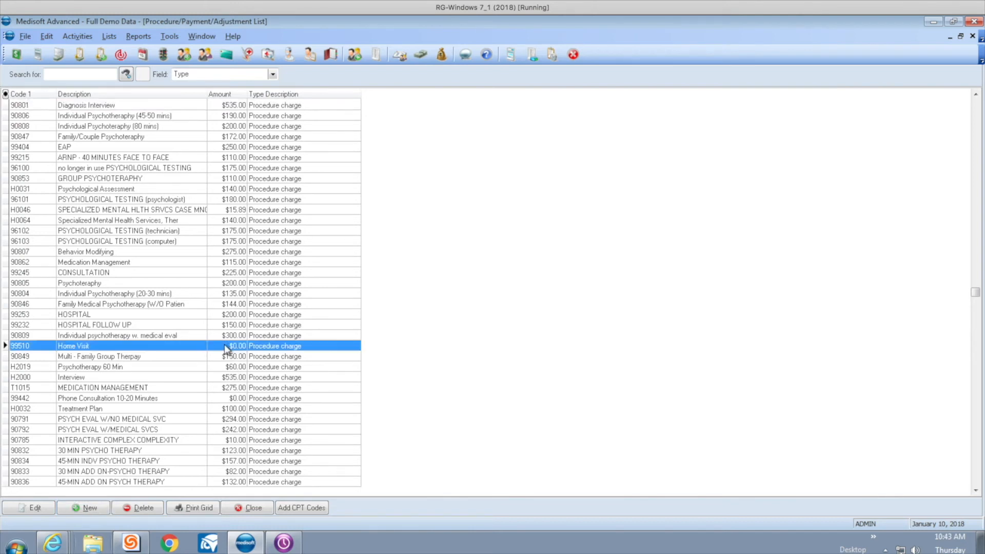
Set the charge amount of the Home Visit procedure code 99510 to $100.00
{"action": "double_click", "coordinate": [224, 346]}
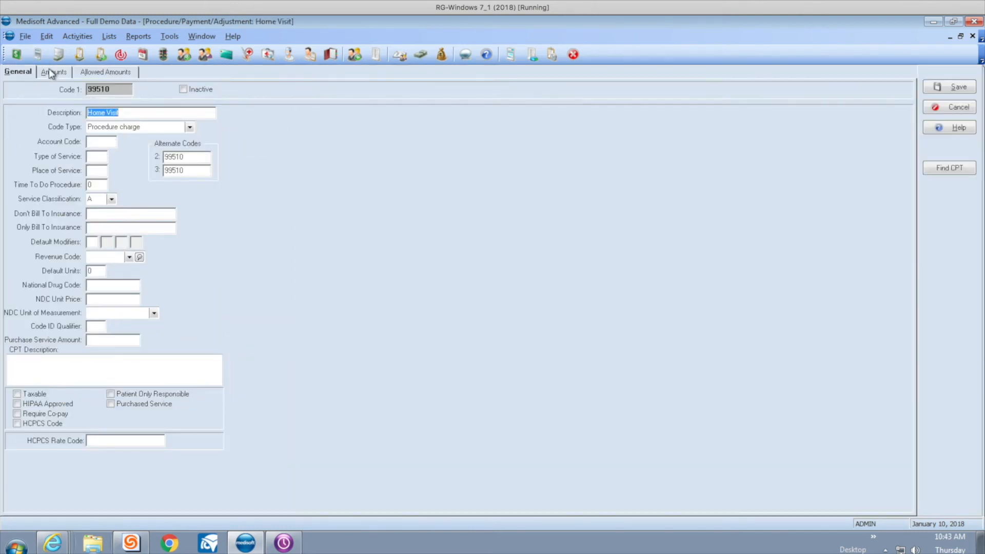
{"action": "left_click", "coordinate": [49, 70]}
{"action": "key", "text": "Escape"}
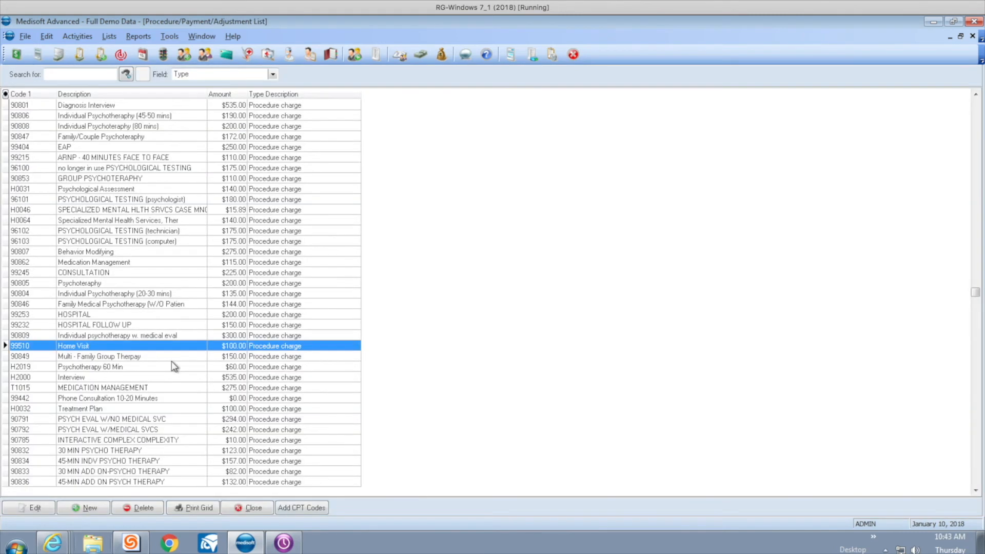
{"action": "left_click", "coordinate": [156, 419]}
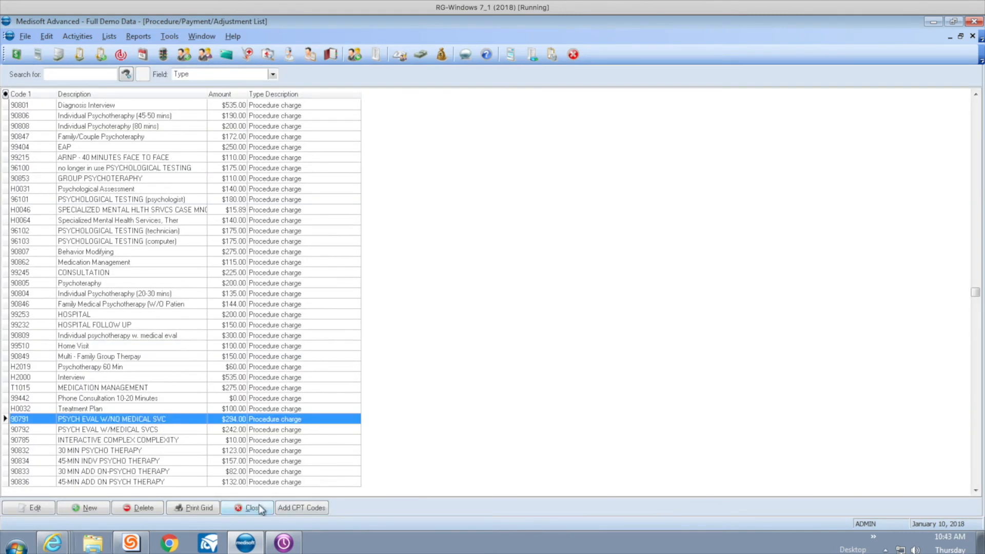
{"action": "left_click", "coordinate": [291, 510]}
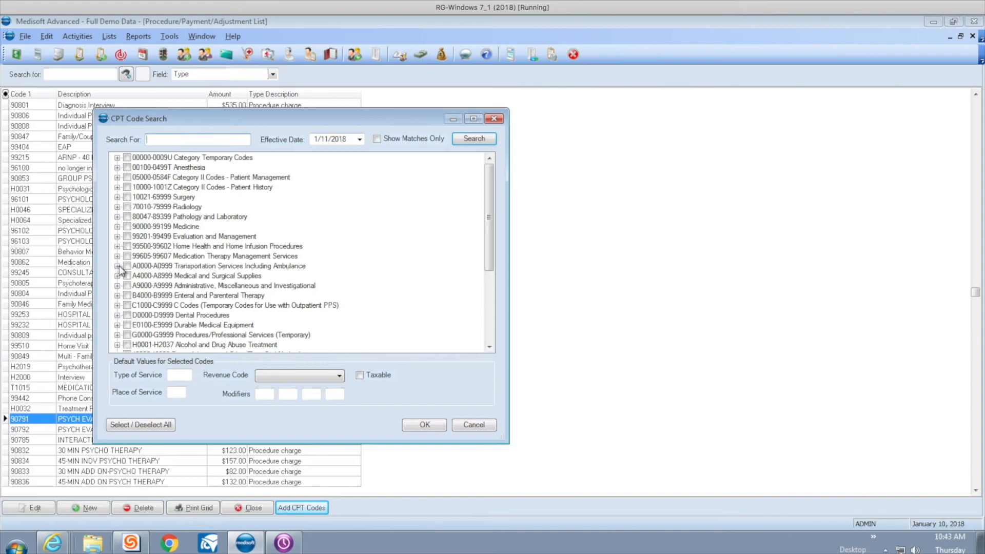
{"action": "left_click", "coordinate": [118, 236]}
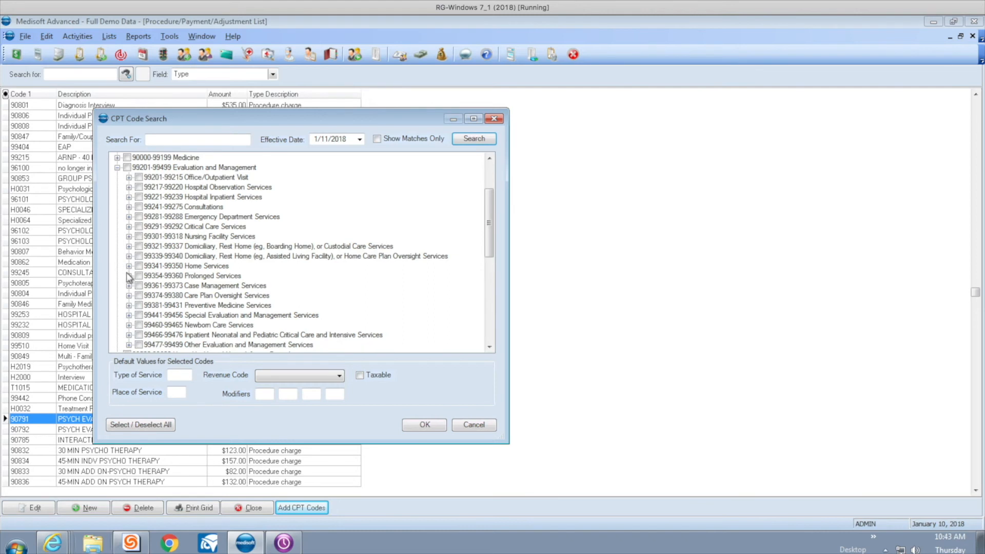
{"action": "left_click", "coordinate": [126, 167]}
{"action": "left_click", "coordinate": [424, 426]}
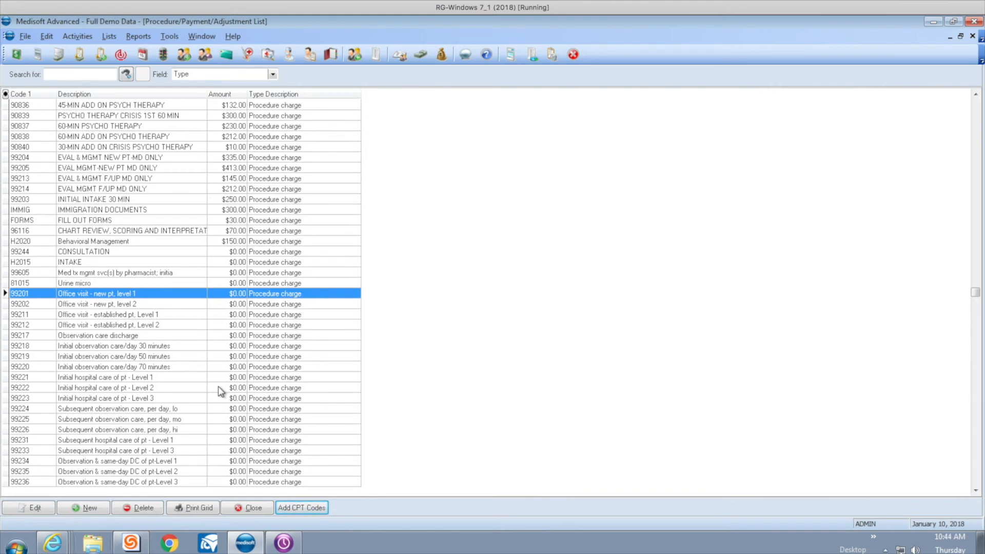
{"action": "scroll", "coordinate": [220, 390], "scroll_direction": "down", "scroll_amount": 15}
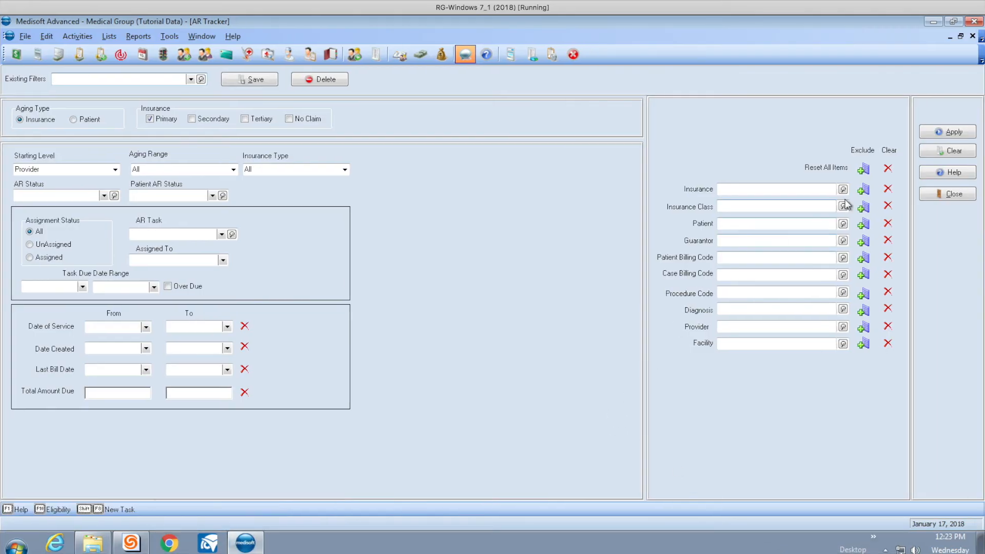
Close the AR Tracker and Write Off windows, and switch to Office Hours Professional
{"action": "left_click", "coordinate": [973, 35]}
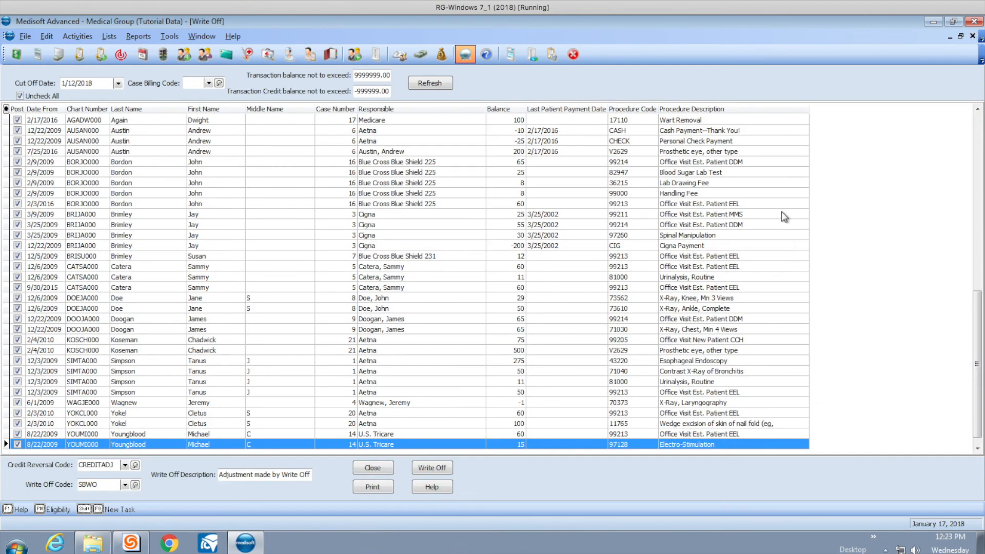
{"action": "left_click", "coordinate": [972, 36]}
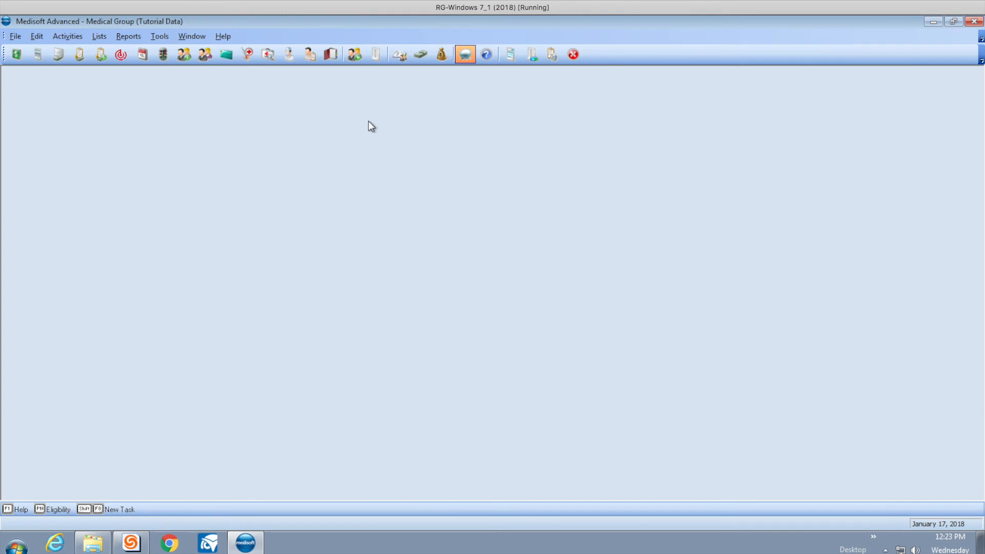
{"action": "left_click", "coordinate": [144, 55]}
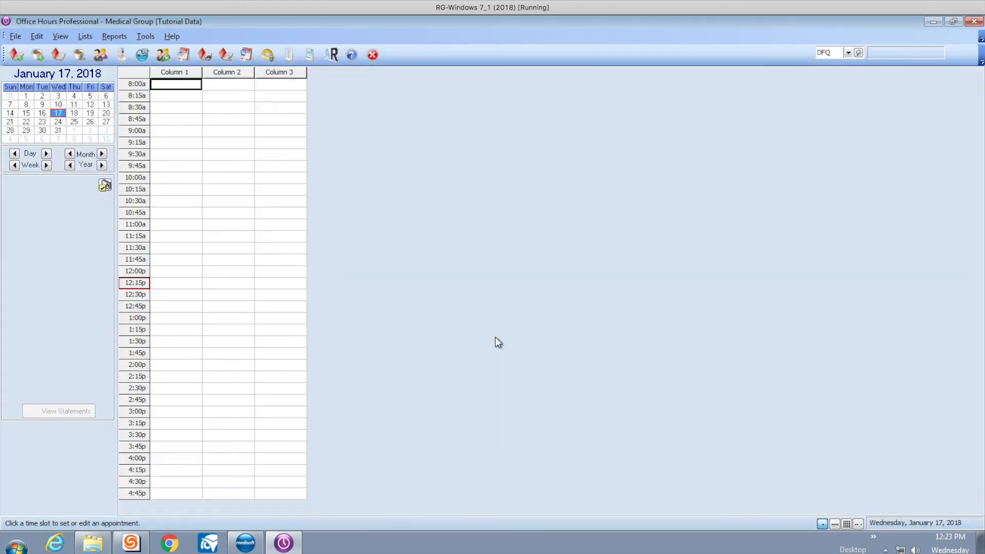
Book a 15-minute appointment for the first listed patient with provider DFQ on 1/17/2018 at 12:15 pm
{"action": "left_click", "coordinate": [42, 113]}
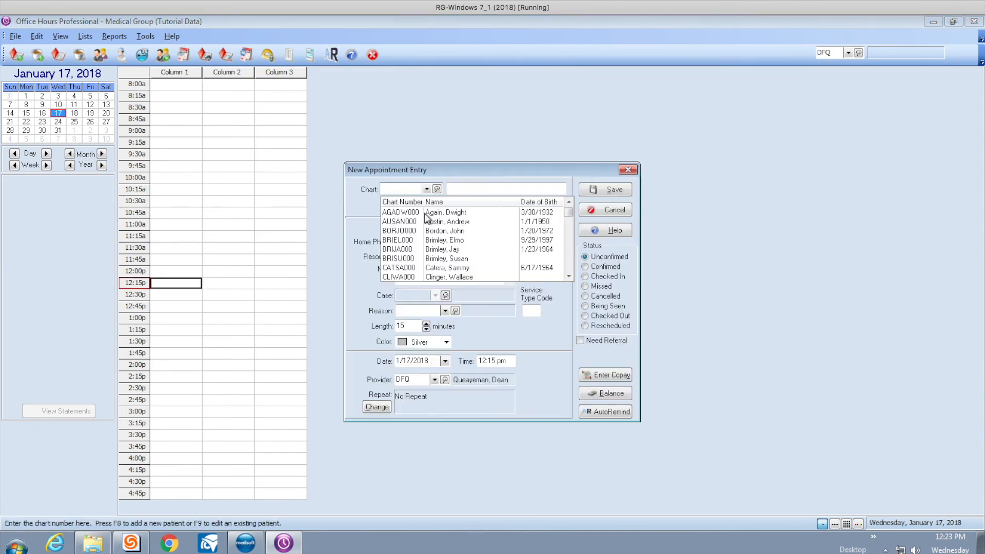
{"action": "left_click", "coordinate": [423, 212]}
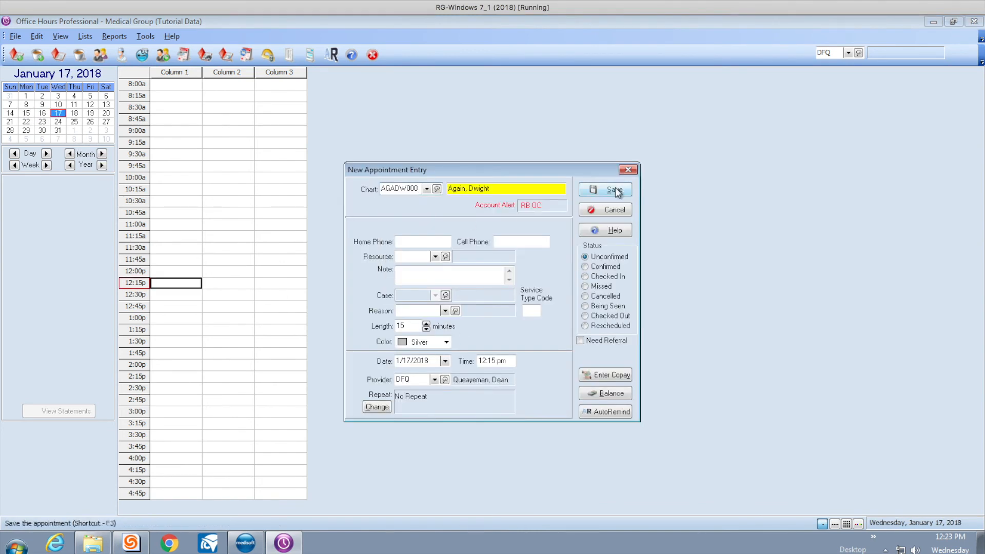
{"action": "key", "text": "F3"}
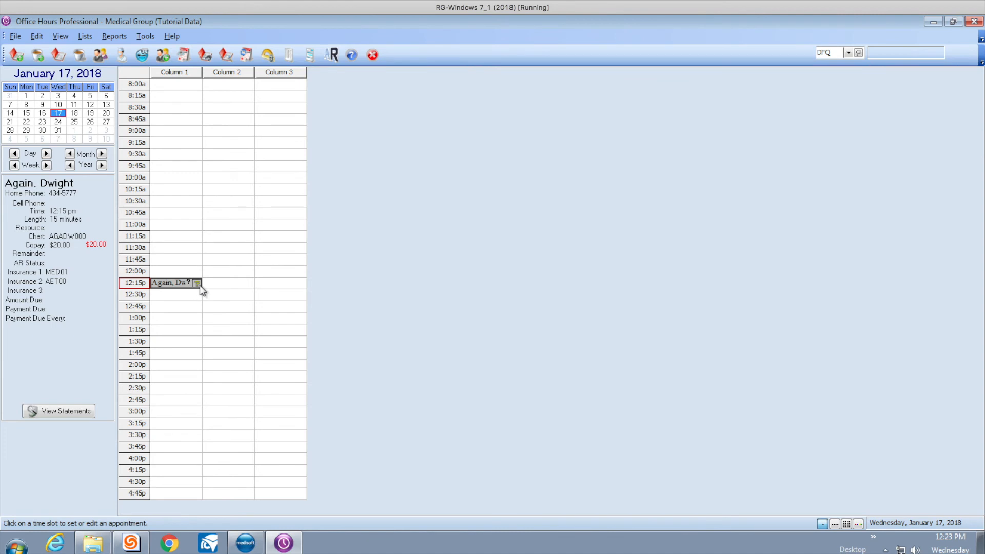
View the schedule in the Complete multi-view, and return to the day view
{"action": "left_click", "coordinate": [859, 523]}
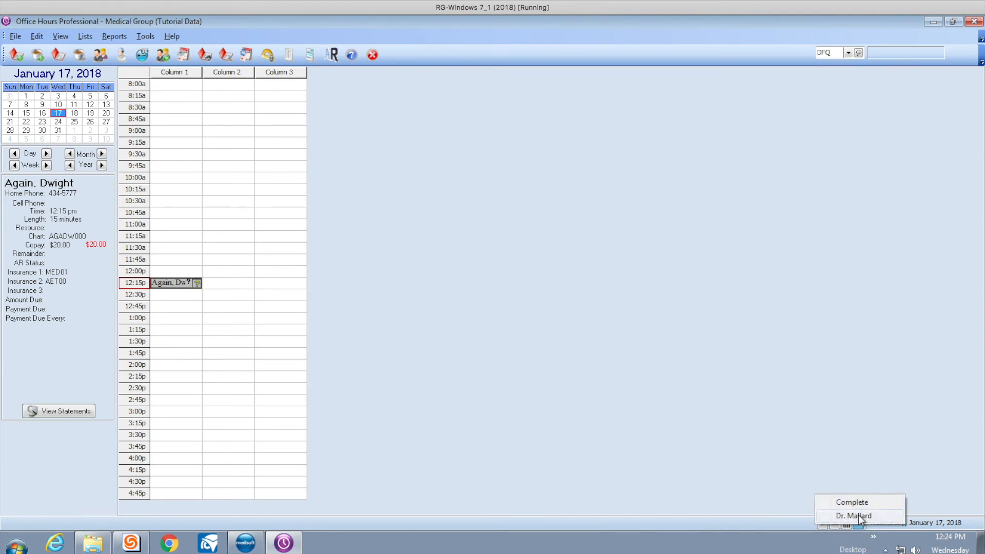
{"action": "left_click", "coordinate": [853, 503]}
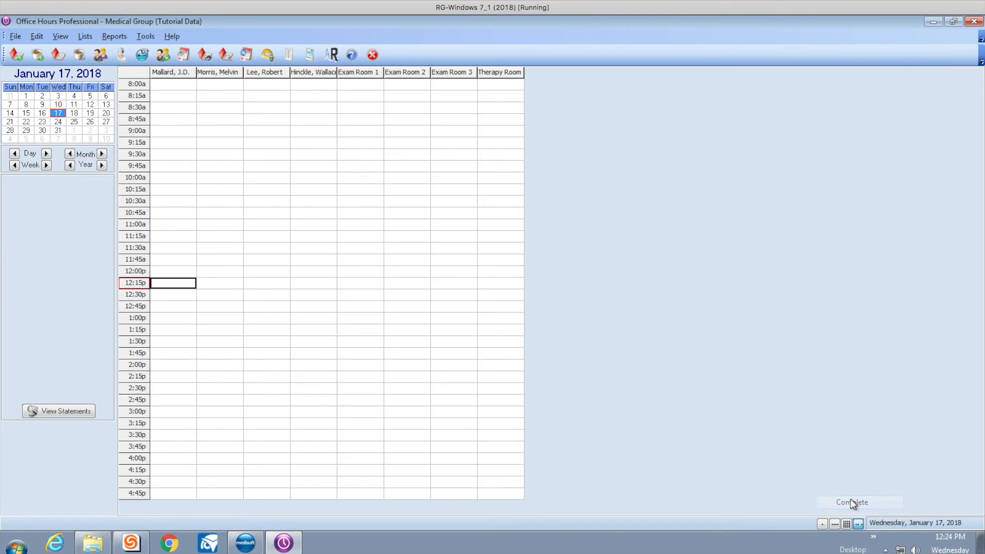
{"action": "left_click", "coordinate": [821, 524]}
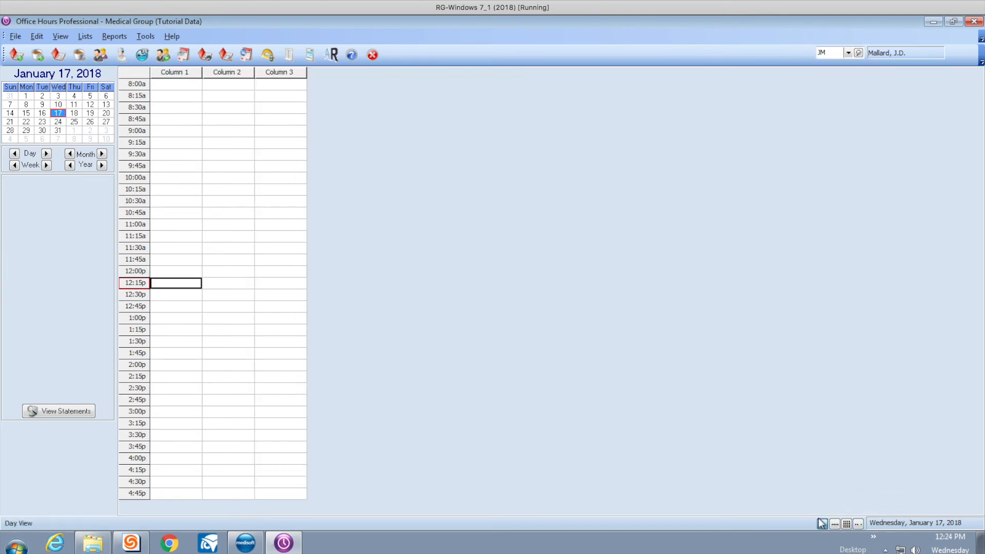
Book a 15-minute appointment for the first listed patient with provider JM on 1/17/2018 at 12:15 pm
{"action": "double_click", "coordinate": [169, 286]}
{"action": "left_click", "coordinate": [428, 218]}
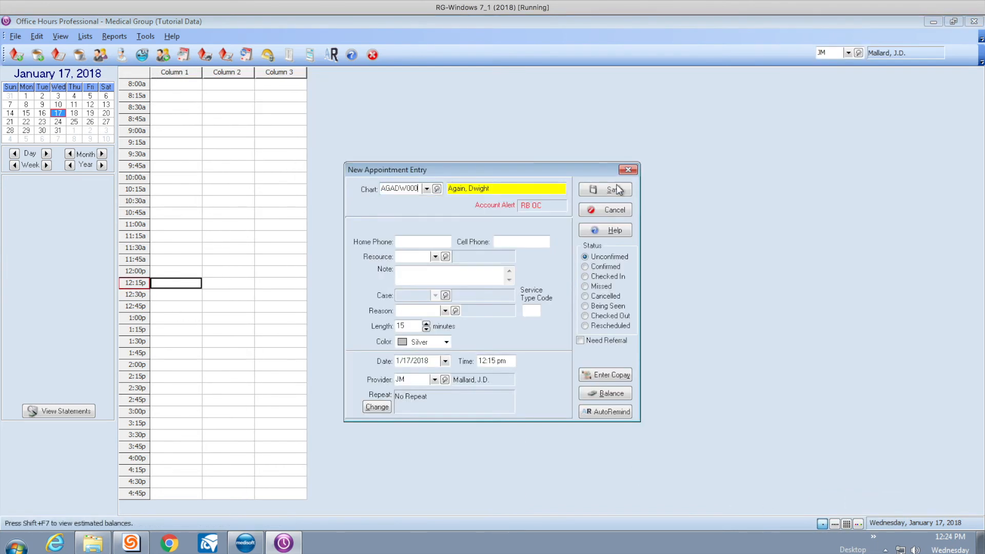
{"action": "left_click", "coordinate": [611, 191]}
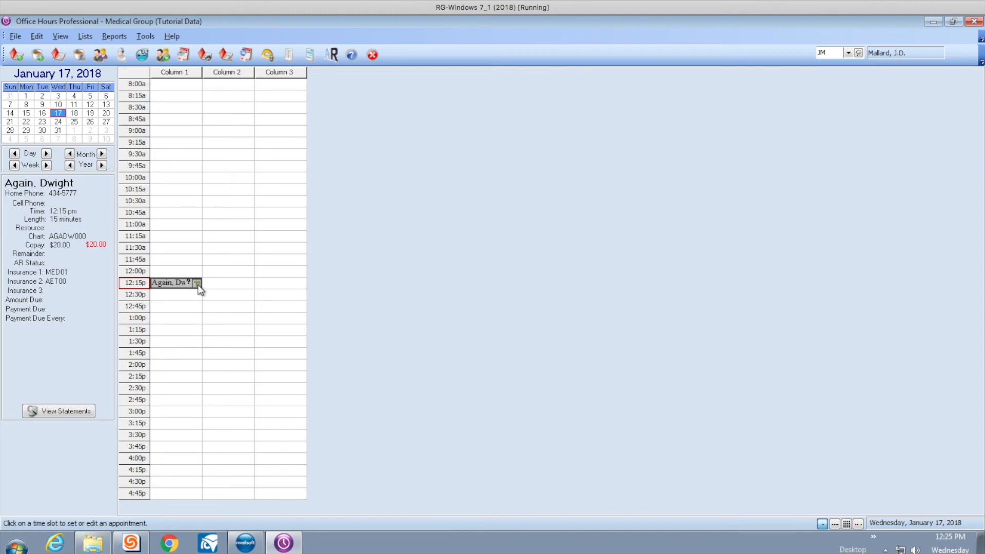
Open eligibility verification for the 12:15 pm appointment, try verifying the entry, and review its verification details
{"action": "right_click", "coordinate": [183, 286]}
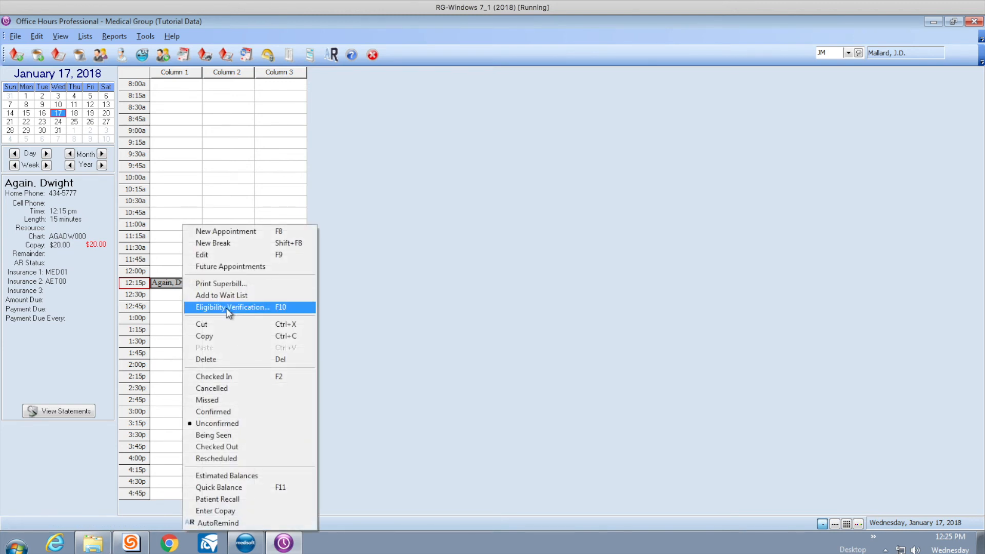
{"action": "left_click", "coordinate": [279, 308]}
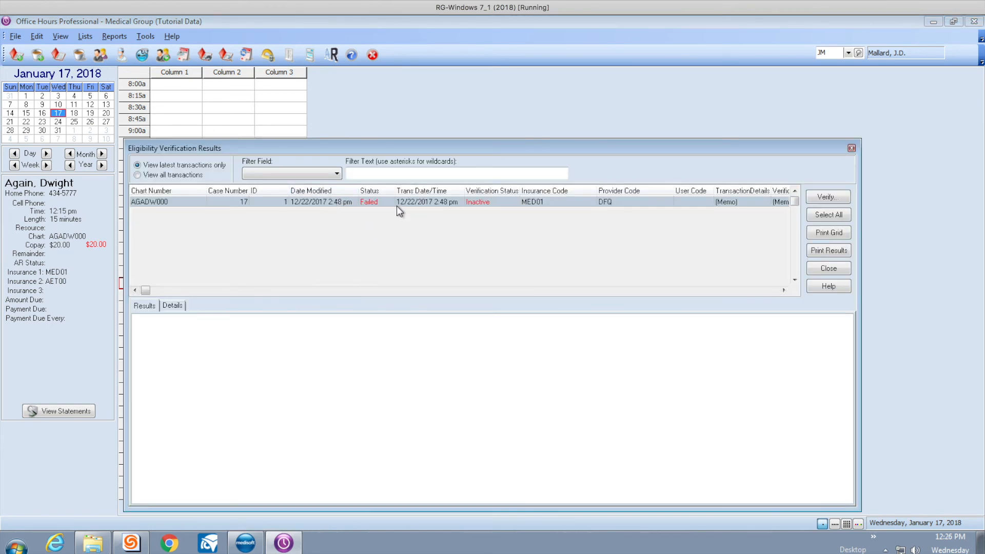
{"action": "left_click", "coordinate": [844, 197]}
{"action": "left_click", "coordinate": [467, 314]}
{"action": "left_click", "coordinate": [172, 306]}
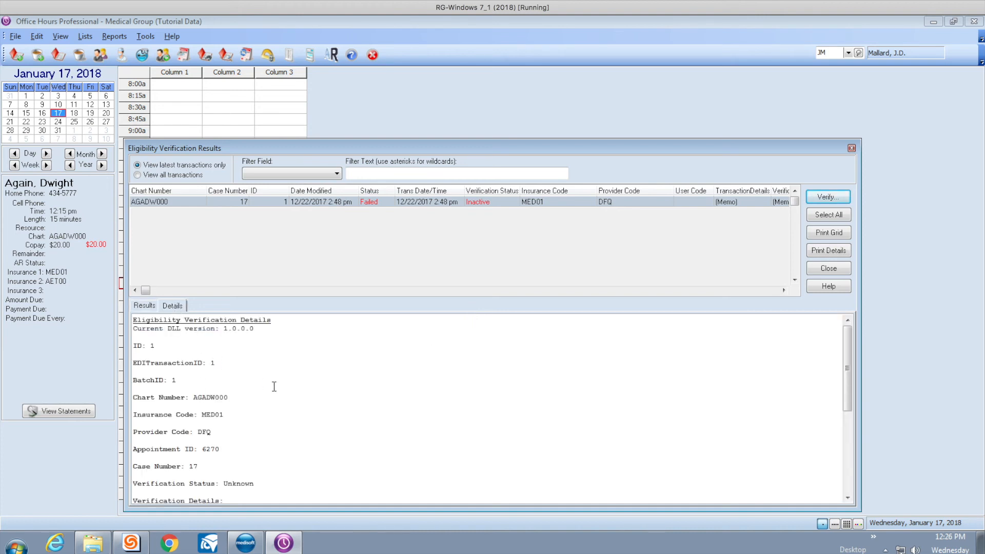
{"action": "left_click_drag", "start_coordinate": [850, 353], "coordinate": [558, 440]}
{"action": "left_click_drag", "start_coordinate": [842, 376], "coordinate": [847, 447]}
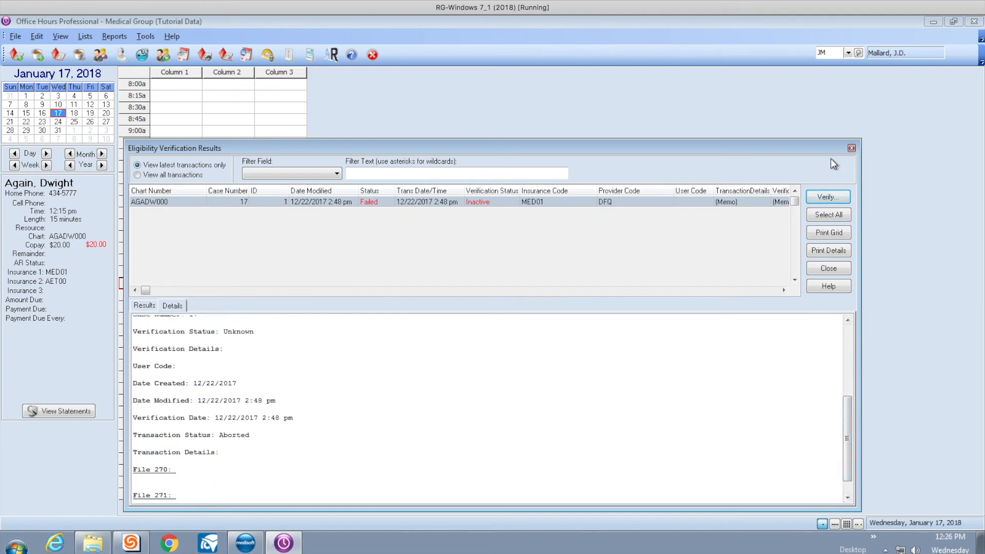
{"action": "left_click", "coordinate": [852, 148]}
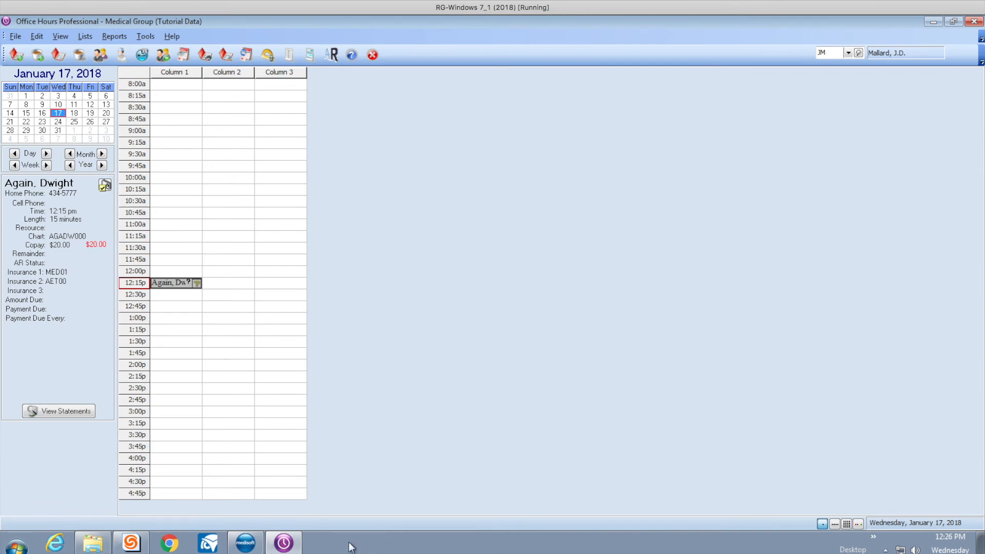
Switch to Medisoft Advanced and load the first listed patient's chart in Transaction Entry
{"action": "left_click", "coordinate": [246, 543]}
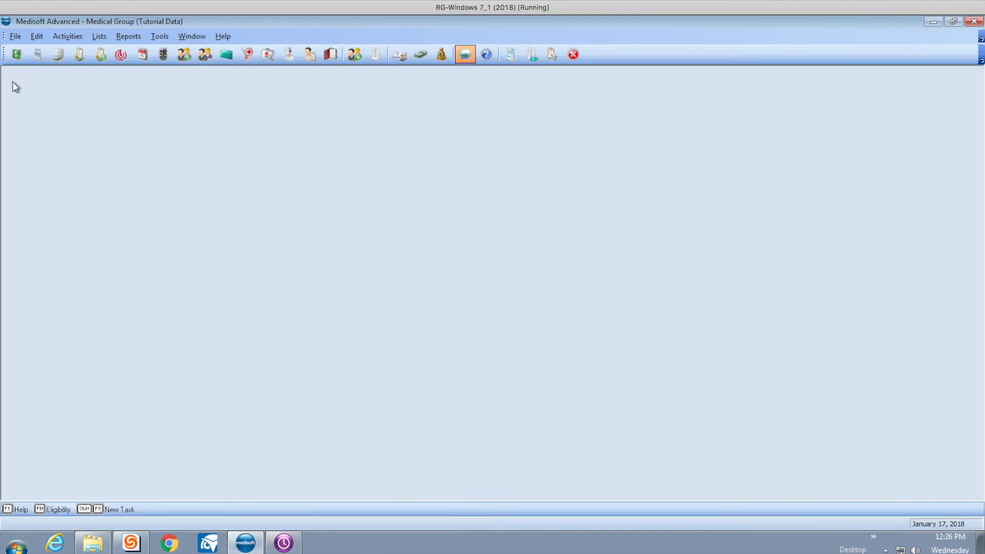
{"action": "left_click", "coordinate": [16, 53]}
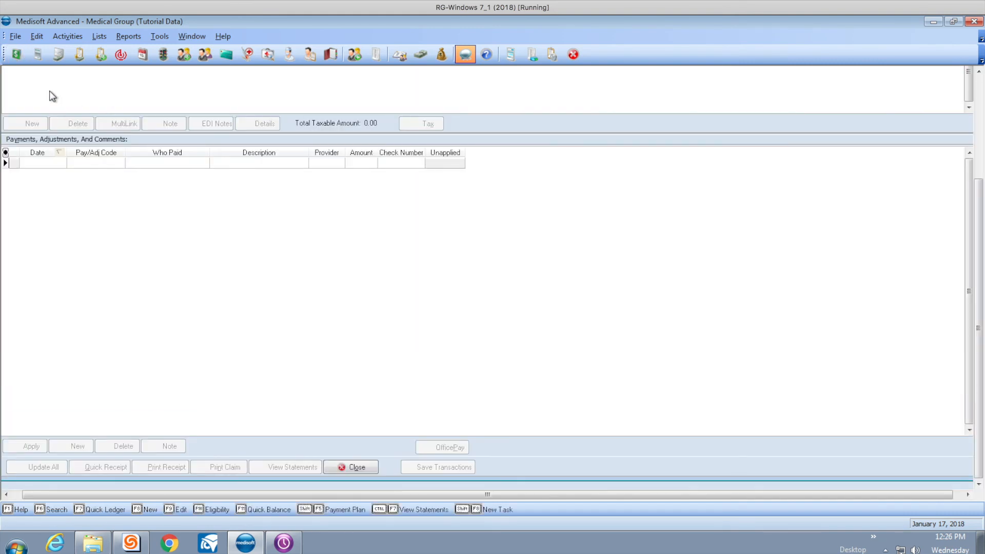
{"action": "left_click_drag", "start_coordinate": [981, 207], "coordinate": [959, 106]}
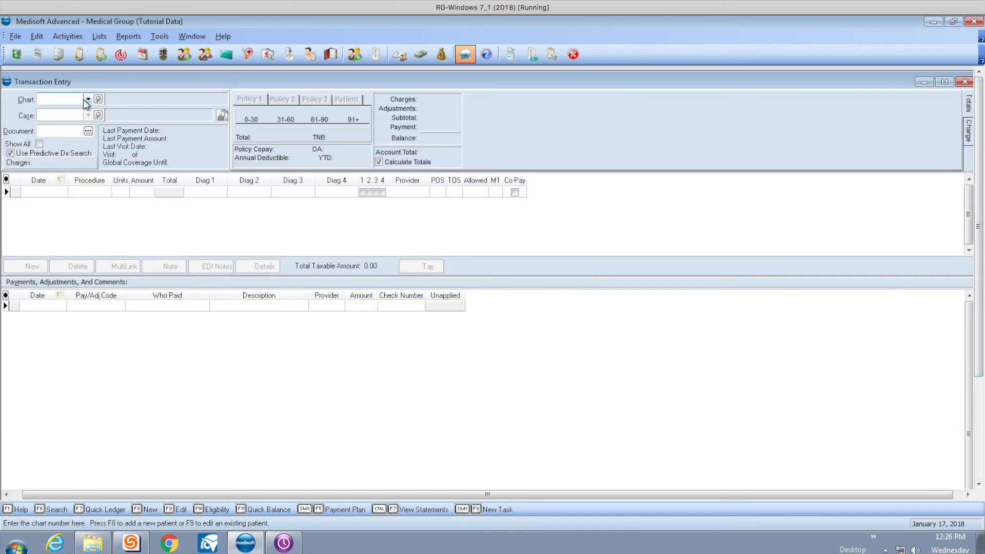
{"action": "left_click", "coordinate": [87, 99]}
{"action": "left_click", "coordinate": [95, 135]}
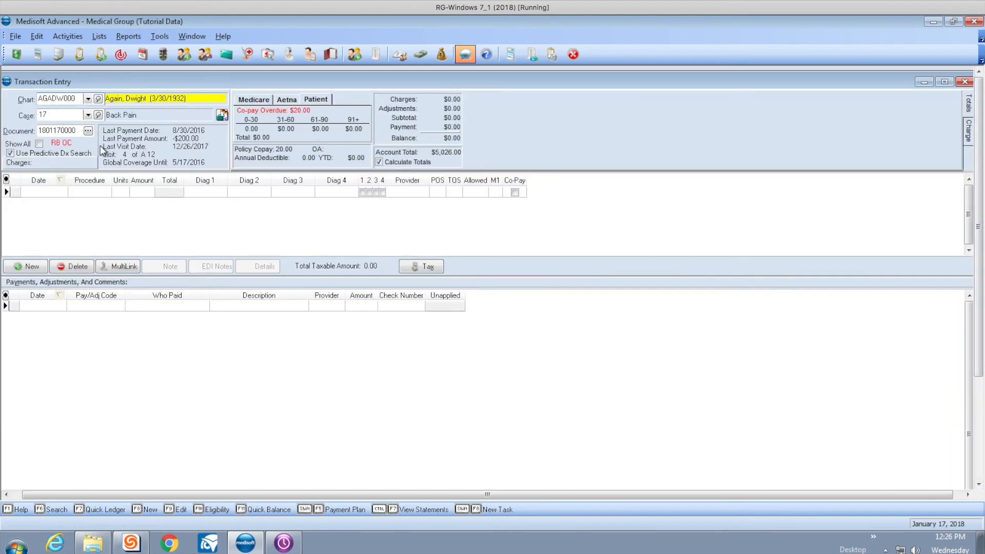
Open the patient's Back Pain case for editing and view its eligibility verification results and details
{"action": "left_click", "coordinate": [62, 115]}
{"action": "right_click", "coordinate": [61, 115]}
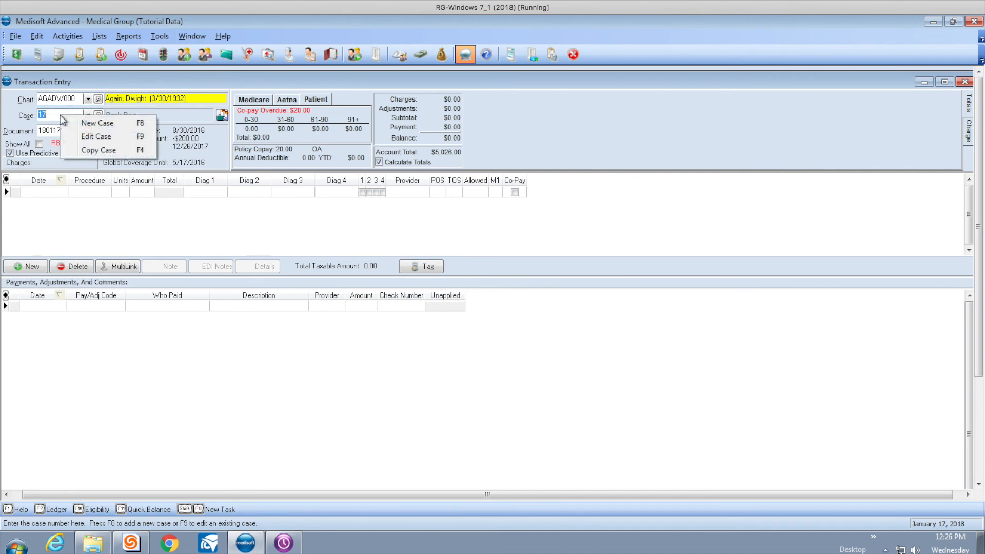
{"action": "left_click", "coordinate": [99, 135]}
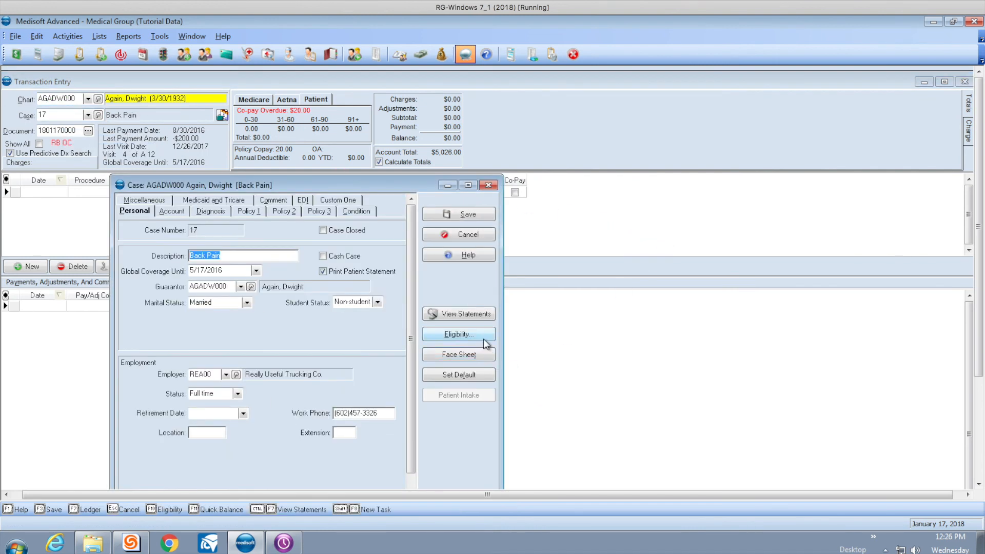
{"action": "left_click", "coordinate": [467, 334]}
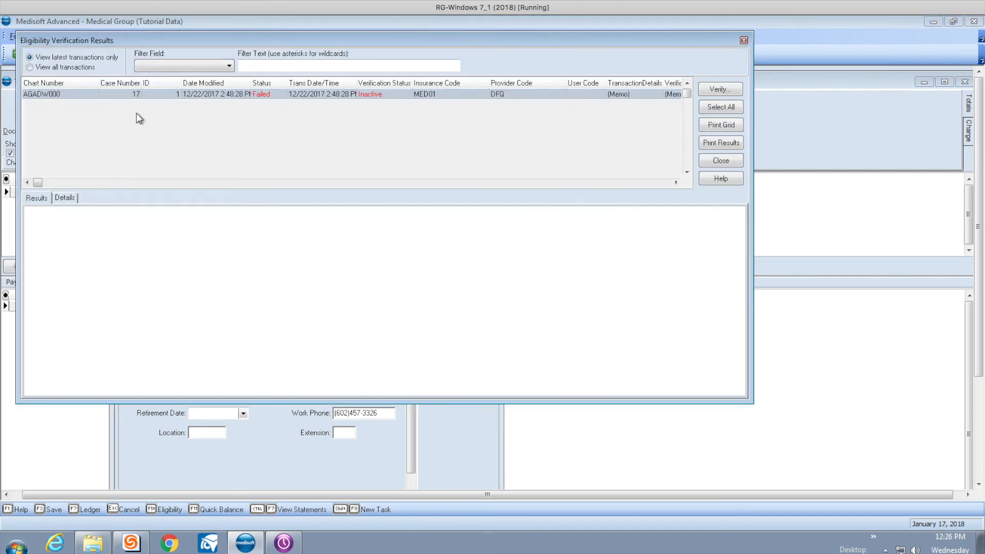
{"action": "left_click", "coordinate": [62, 200]}
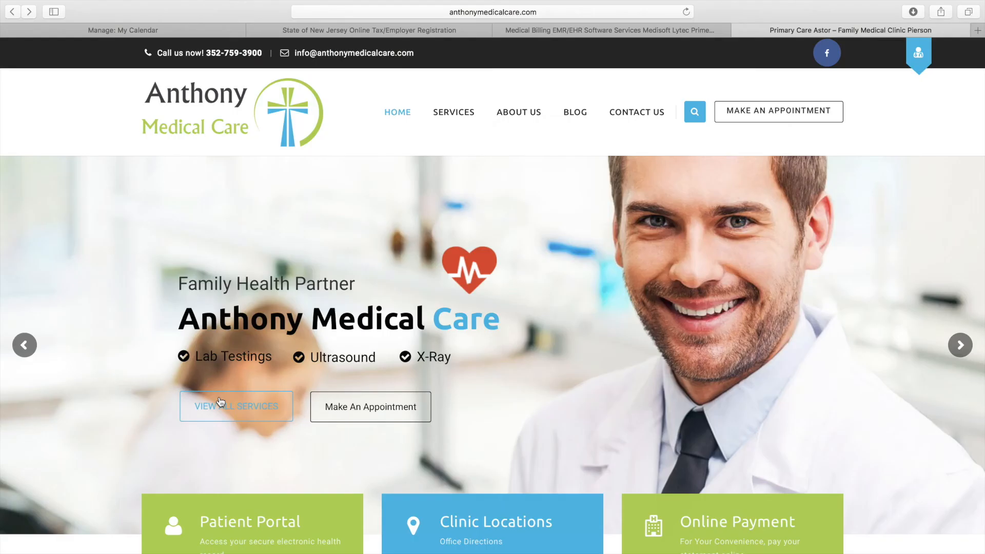
Examine the anthonymedicalcare.com home page in the browser, including its patient portal, online payment and telemedicine sections
{"action": "scroll", "coordinate": [220, 401], "scroll_direction": "down", "scroll_amount": 5}
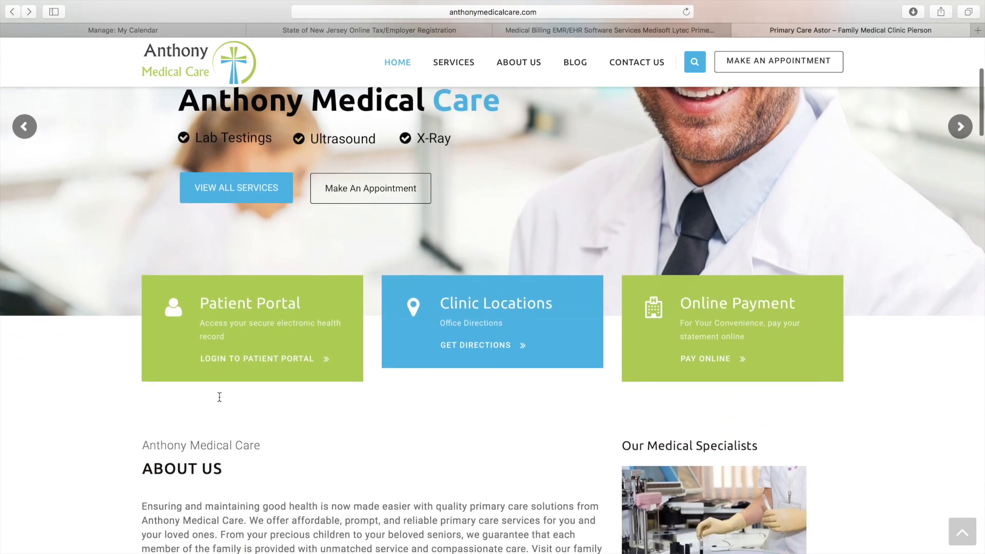
{"action": "scroll", "coordinate": [220, 401], "scroll_direction": "up", "scroll_amount": 8}
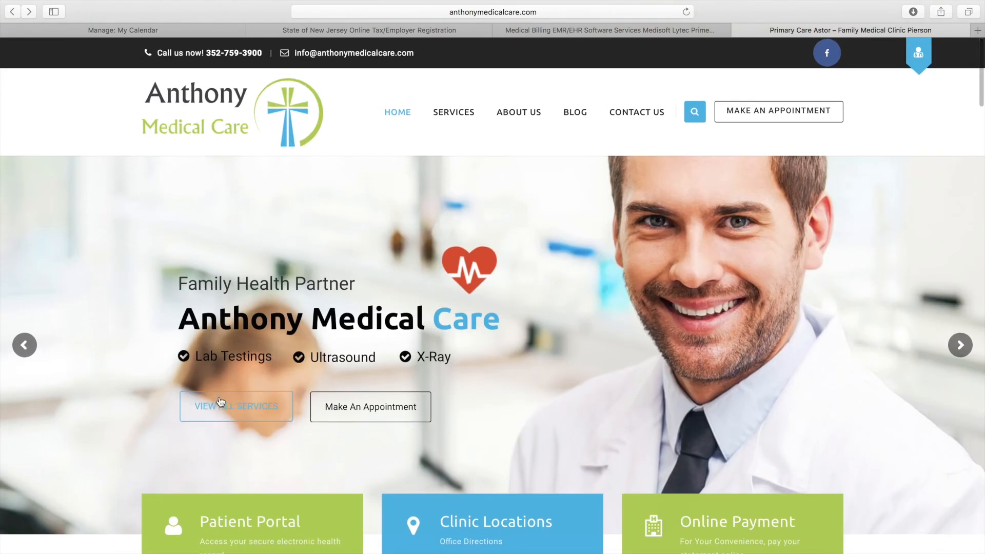
{"action": "scroll", "coordinate": [221, 401], "scroll_direction": "down", "scroll_amount": 3}
{"action": "scroll", "coordinate": [220, 402], "scroll_direction": "up", "scroll_amount": 3}
{"action": "scroll", "coordinate": [220, 401], "scroll_direction": "down", "scroll_amount": 10}
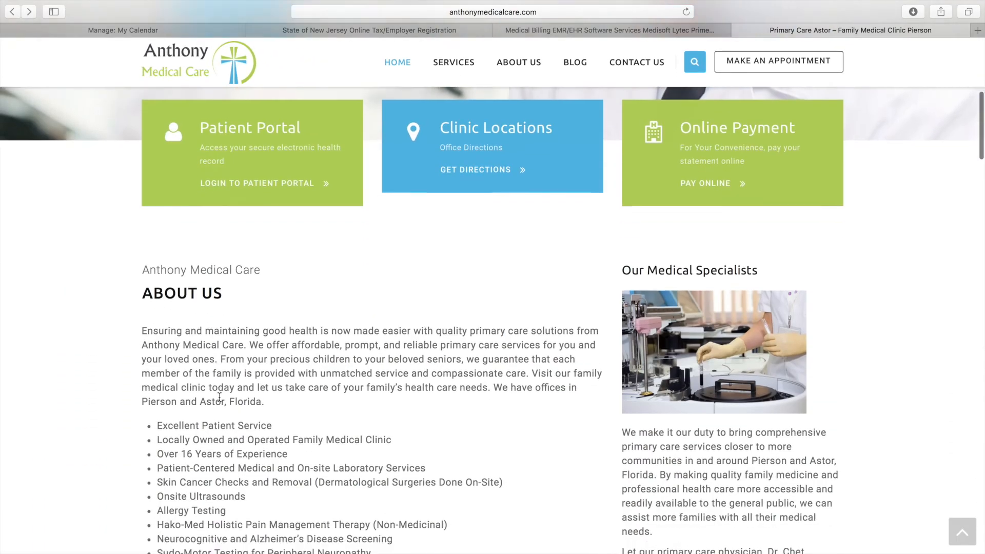
{"action": "scroll", "coordinate": [219, 397], "scroll_direction": "down", "scroll_amount": 20}
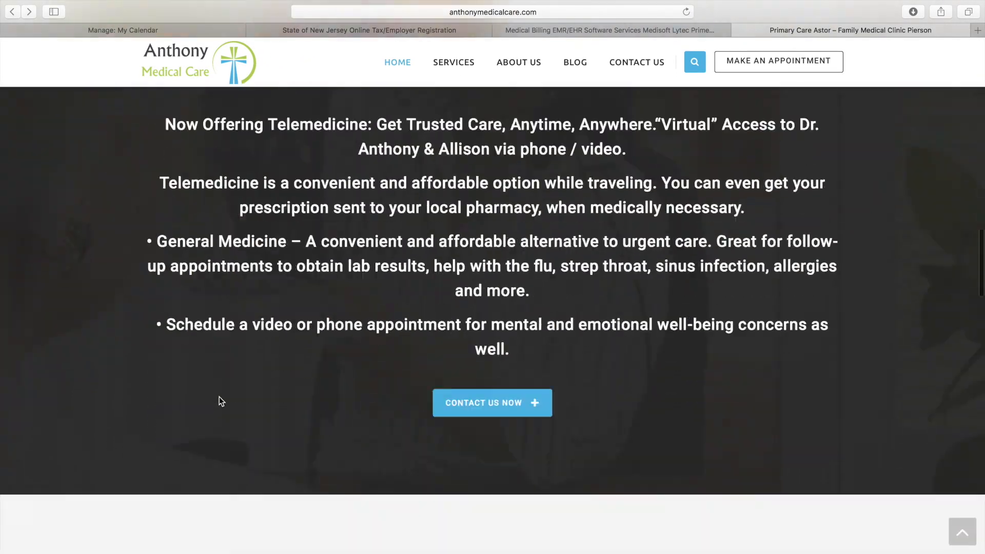
Look over the rest of the home page, from the telemedicine section to the doctors' profiles and contact details
{"action": "scroll", "coordinate": [219, 400], "scroll_direction": "down", "scroll_amount": 15}
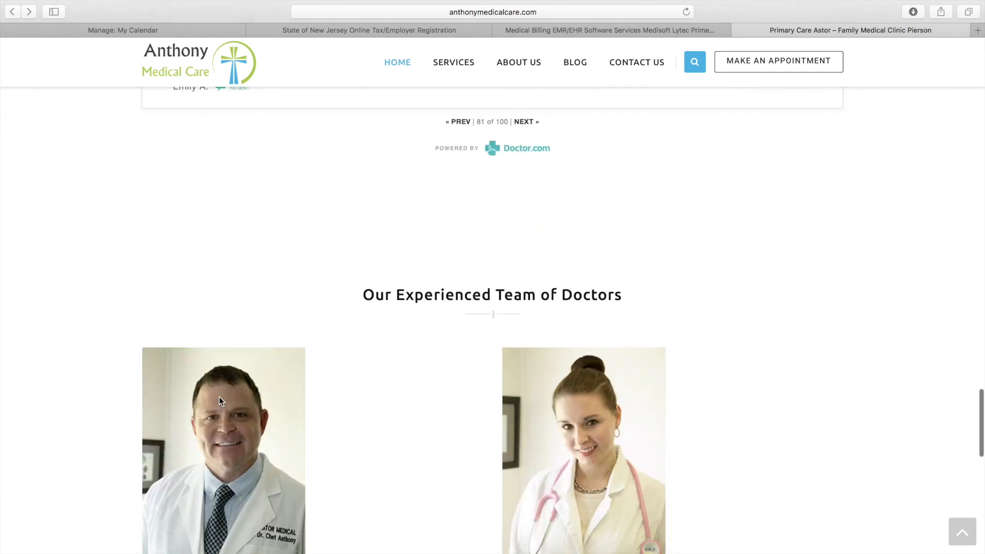
{"action": "scroll", "coordinate": [220, 401], "scroll_direction": "down", "scroll_amount": 12}
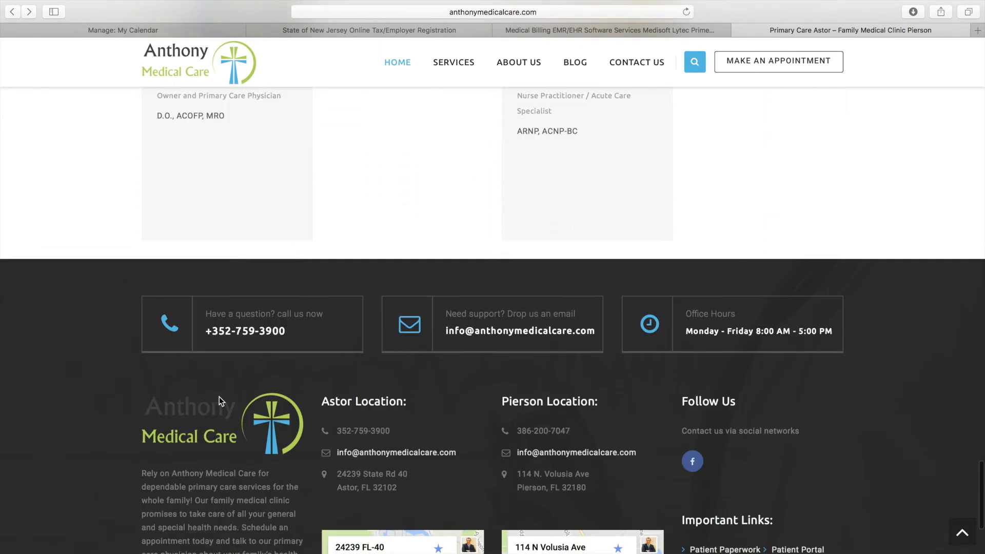
{"action": "scroll", "coordinate": [220, 400], "scroll_direction": "up", "scroll_amount": 20}
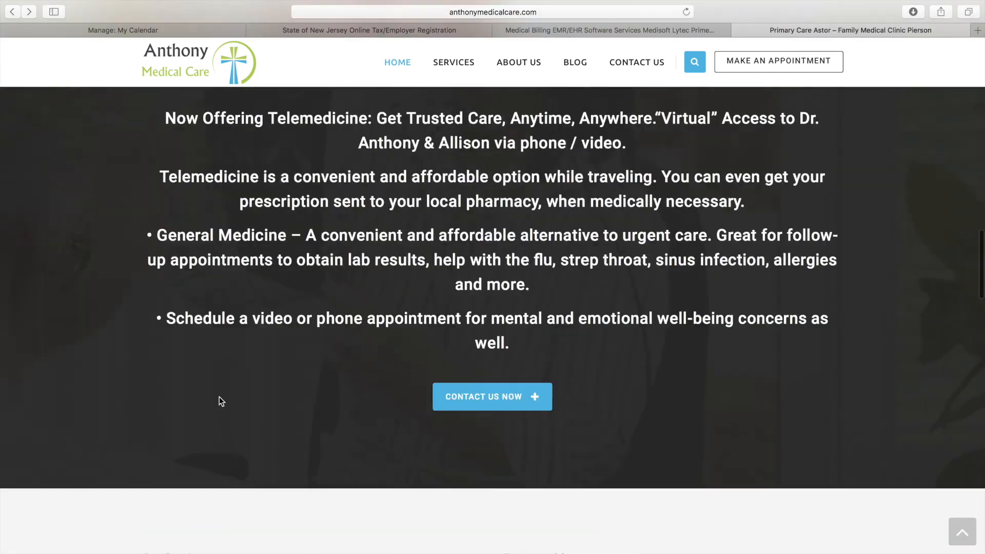
{"action": "scroll", "coordinate": [219, 401], "scroll_direction": "up", "scroll_amount": 10}
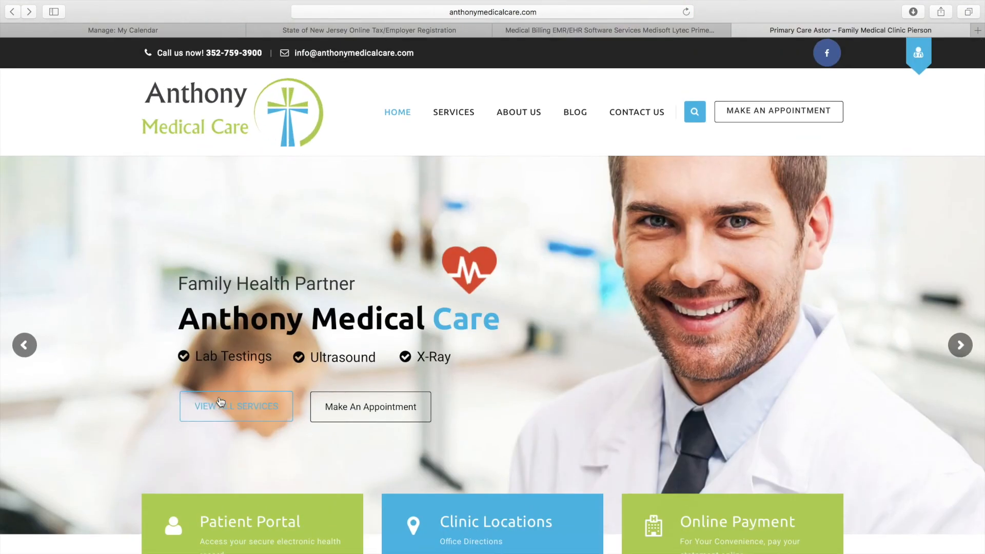
Open the website's appointment page, review its after-appointment instructions and office hours, and return to the home page
{"action": "left_click", "coordinate": [744, 112]}
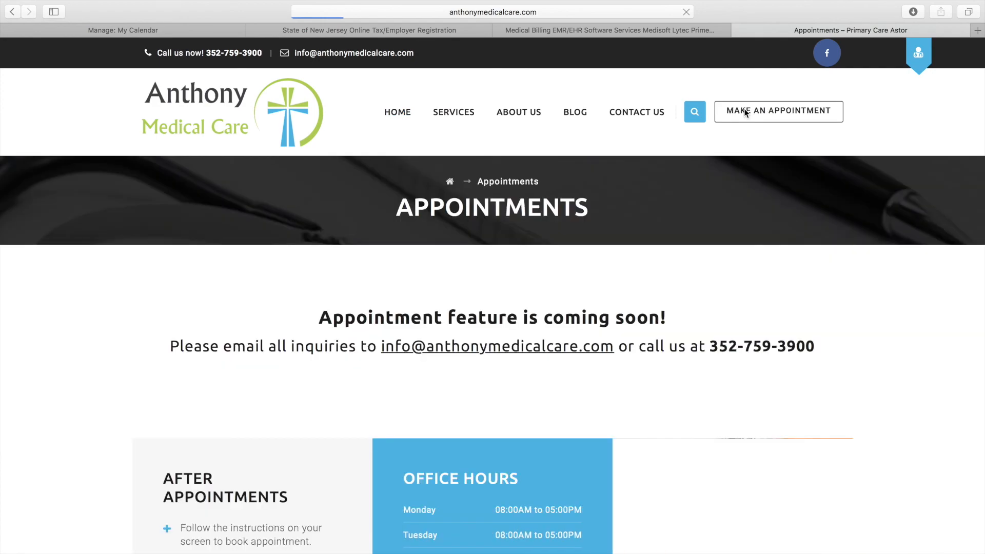
{"action": "scroll", "coordinate": [506, 288], "scroll_direction": "down", "scroll_amount": 4}
{"action": "scroll", "coordinate": [506, 288], "scroll_direction": "down", "scroll_amount": 3}
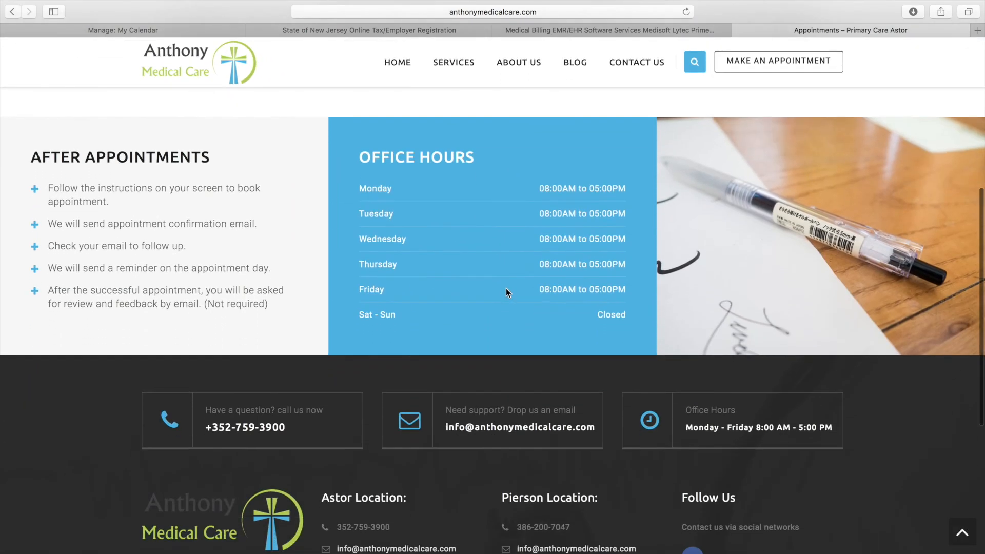
{"action": "scroll", "coordinate": [506, 288], "scroll_direction": "up", "scroll_amount": 2}
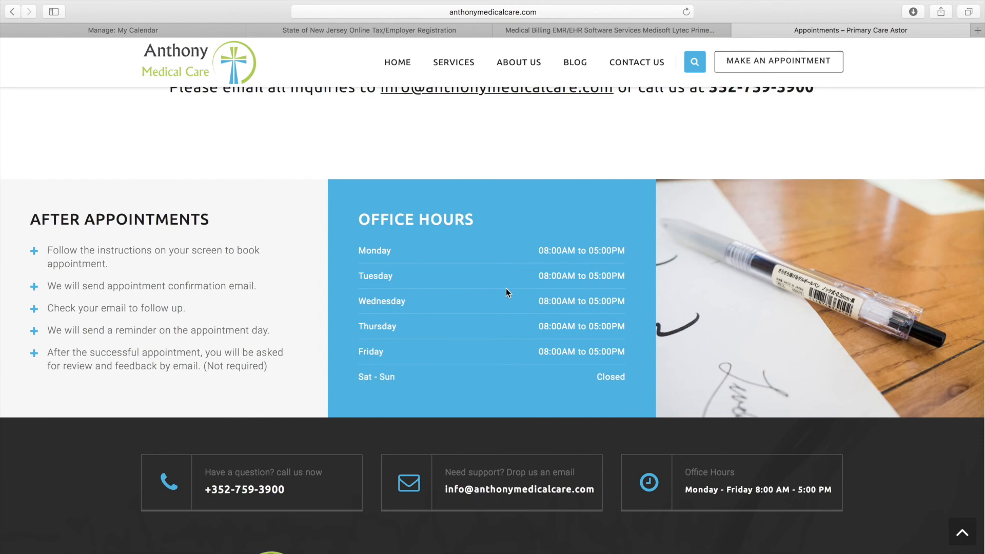
{"action": "left_click", "coordinate": [12, 11]}
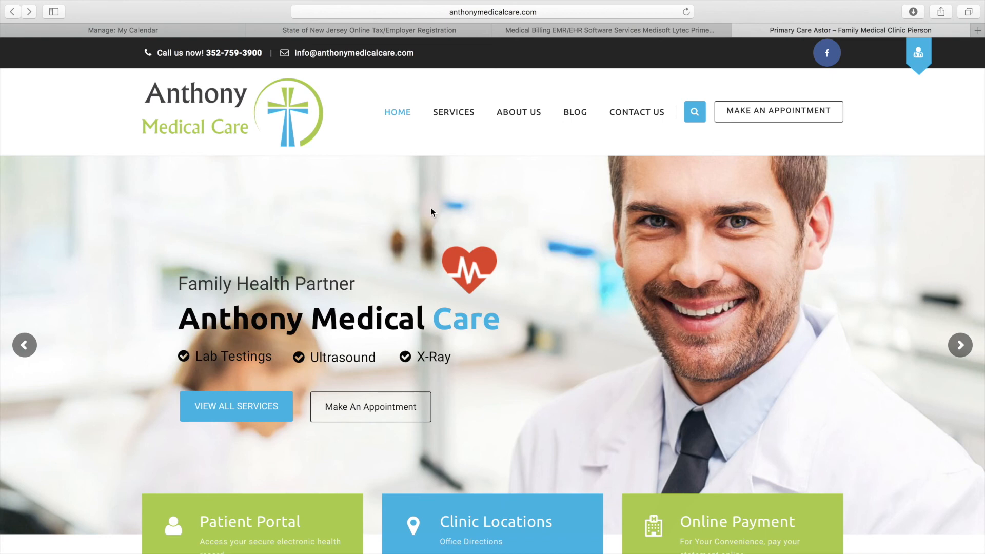
Review the home page's portal and online payment sections, and visit the practice's linked Facebook page before returning
{"action": "scroll", "coordinate": [600, 308], "scroll_direction": "down", "scroll_amount": 5}
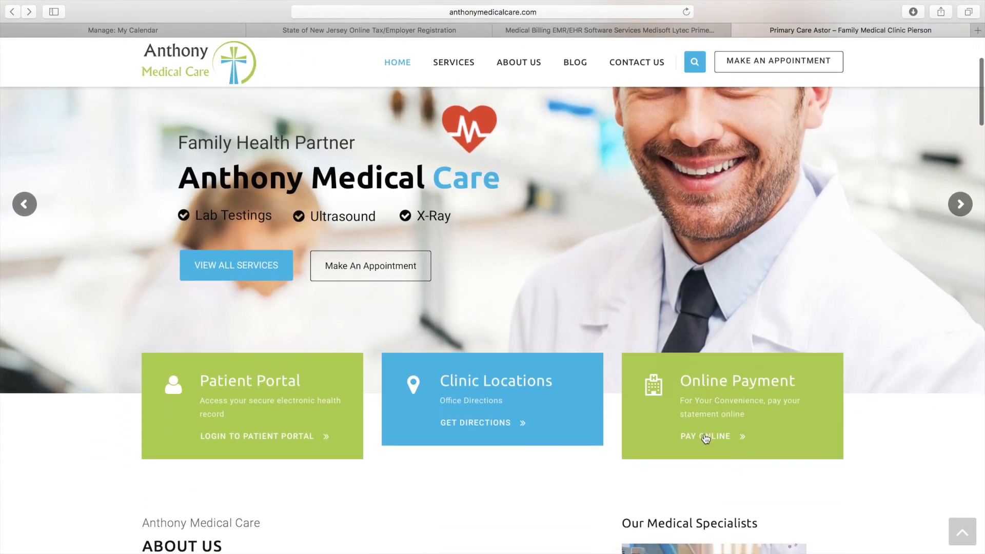
{"action": "scroll", "coordinate": [706, 436], "scroll_direction": "up", "scroll_amount": 5}
{"action": "scroll", "coordinate": [706, 437], "scroll_direction": "down", "scroll_amount": 5}
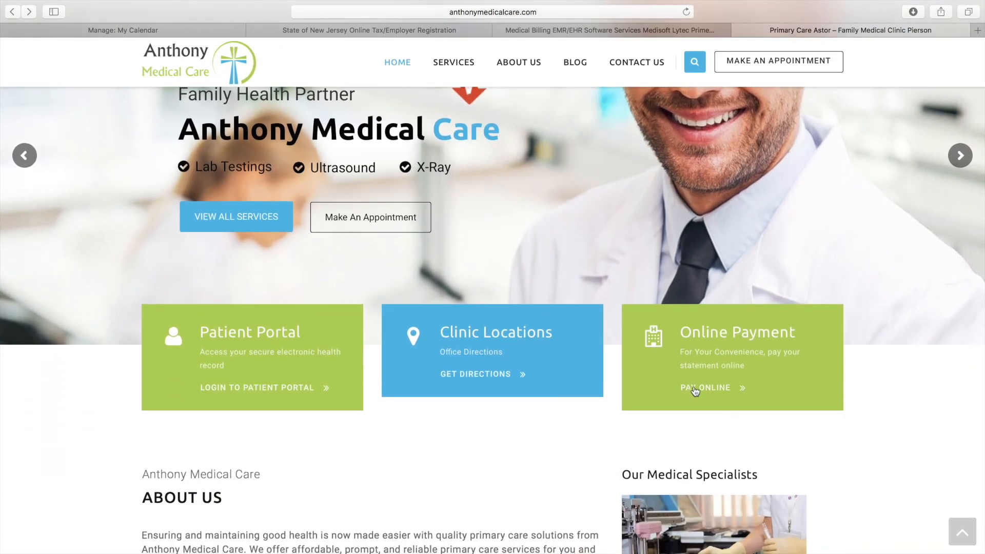
{"action": "scroll", "coordinate": [696, 391], "scroll_direction": "down", "scroll_amount": 5}
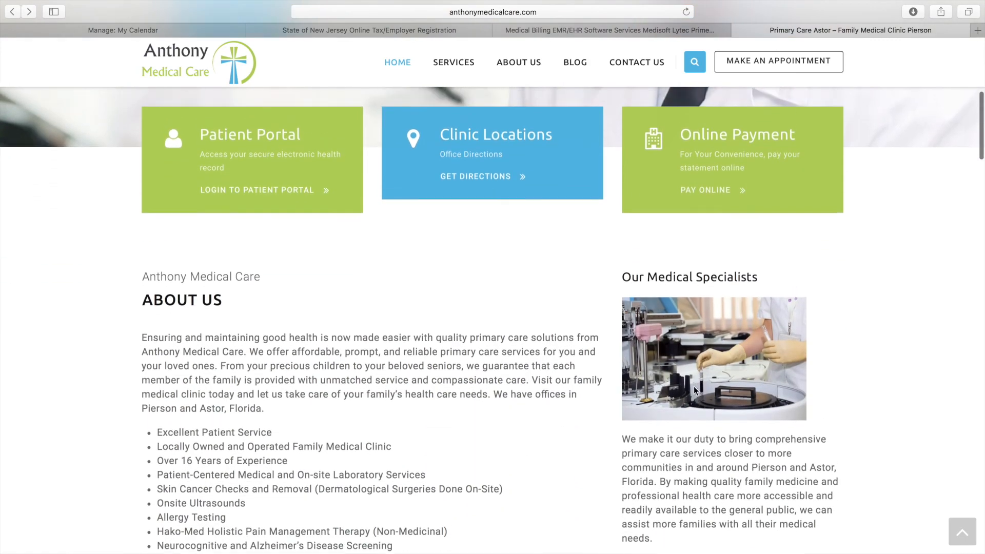
{"action": "scroll", "coordinate": [695, 391], "scroll_direction": "up", "scroll_amount": 10}
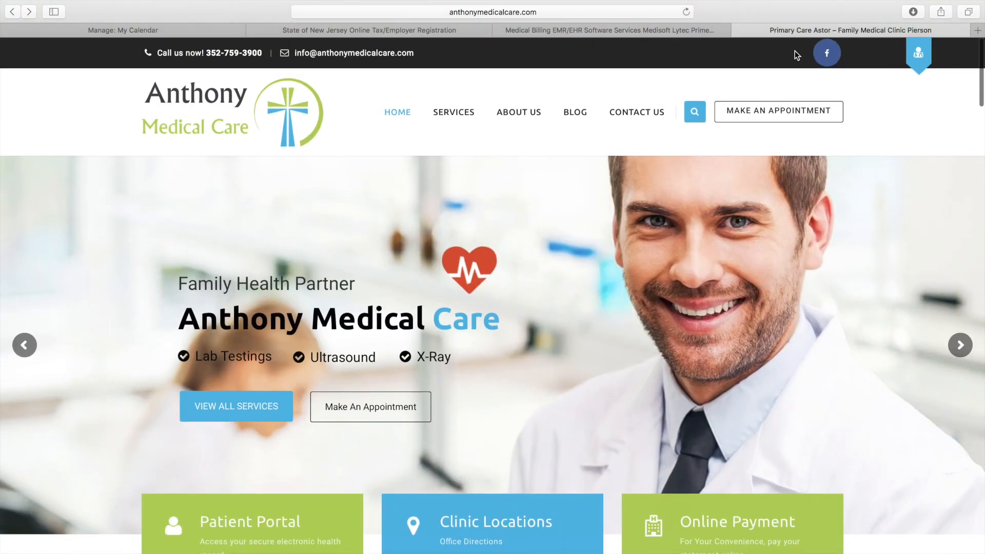
{"action": "left_click", "coordinate": [821, 55]}
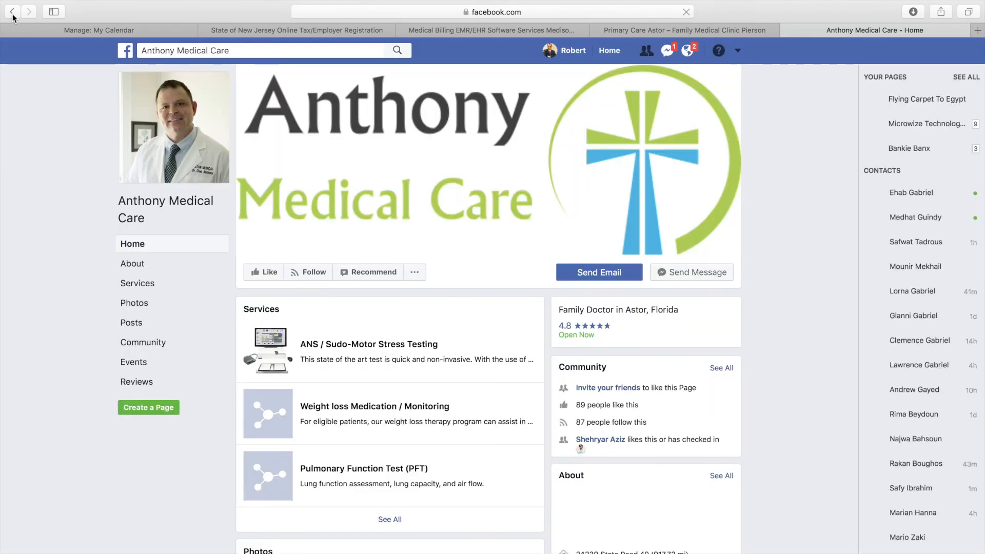
{"action": "left_click", "coordinate": [14, 15]}
Examine the services listed on the home page and show the Telemedicine entry's description
{"action": "scroll", "coordinate": [674, 344], "scroll_direction": "down", "scroll_amount": 10}
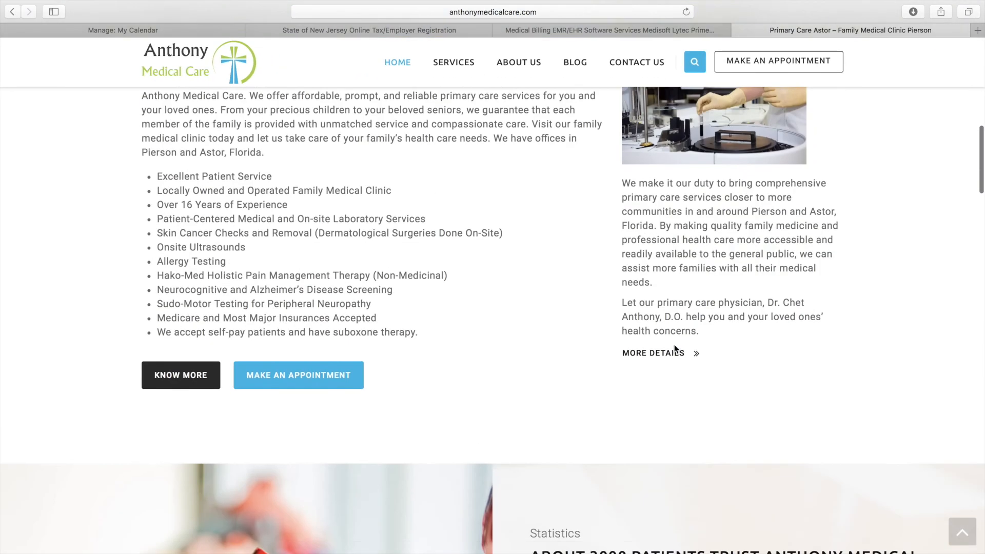
{"action": "scroll", "coordinate": [674, 349], "scroll_direction": "down", "scroll_amount": 10}
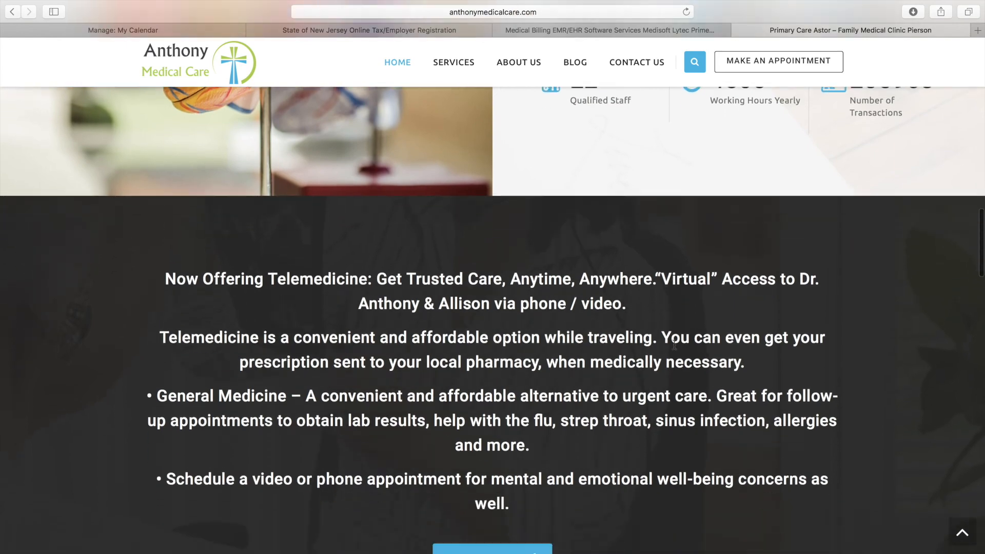
{"action": "scroll", "coordinate": [674, 345], "scroll_direction": "down", "scroll_amount": 15}
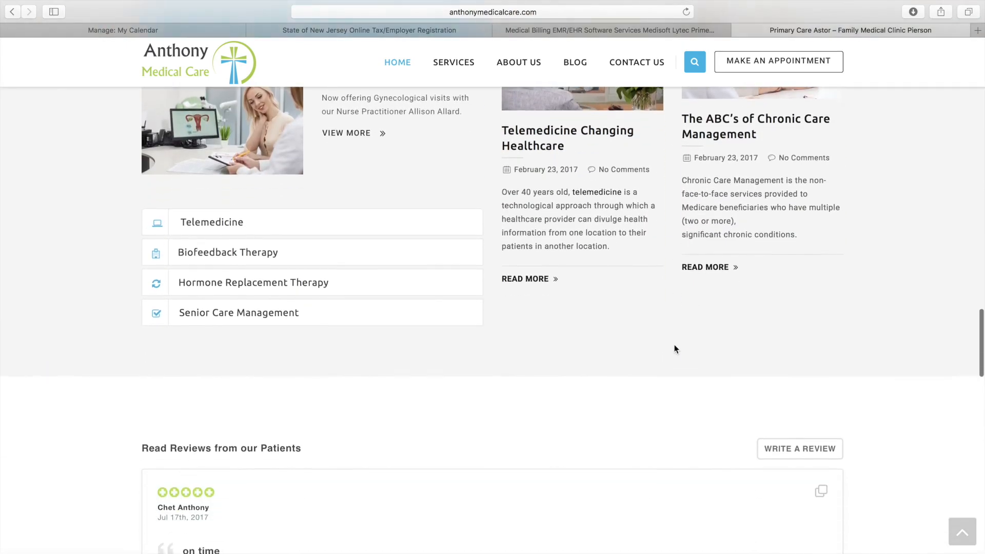
{"action": "left_click", "coordinate": [210, 224]}
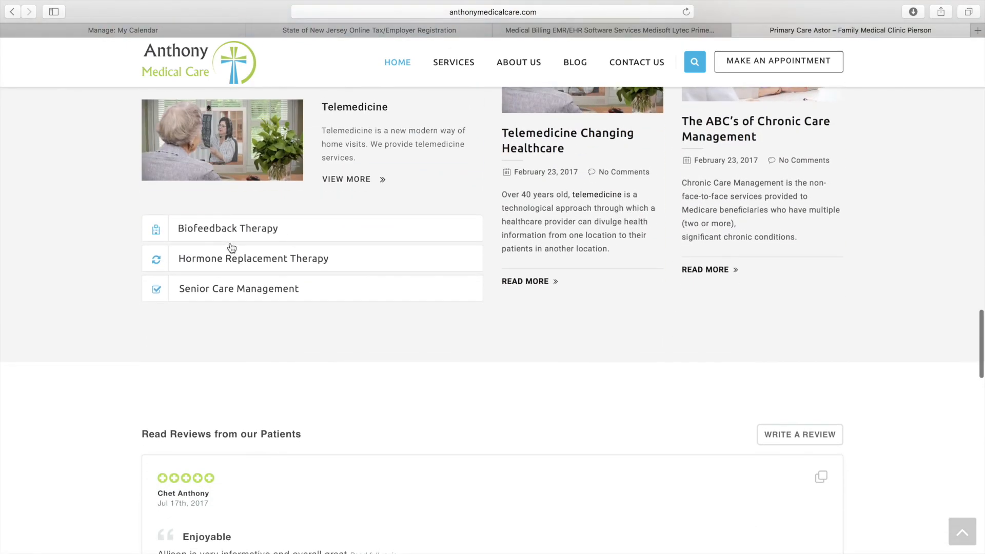
{"action": "scroll", "coordinate": [231, 241], "scroll_direction": "down", "scroll_amount": 2}
{"action": "left_click", "coordinate": [216, 179]}
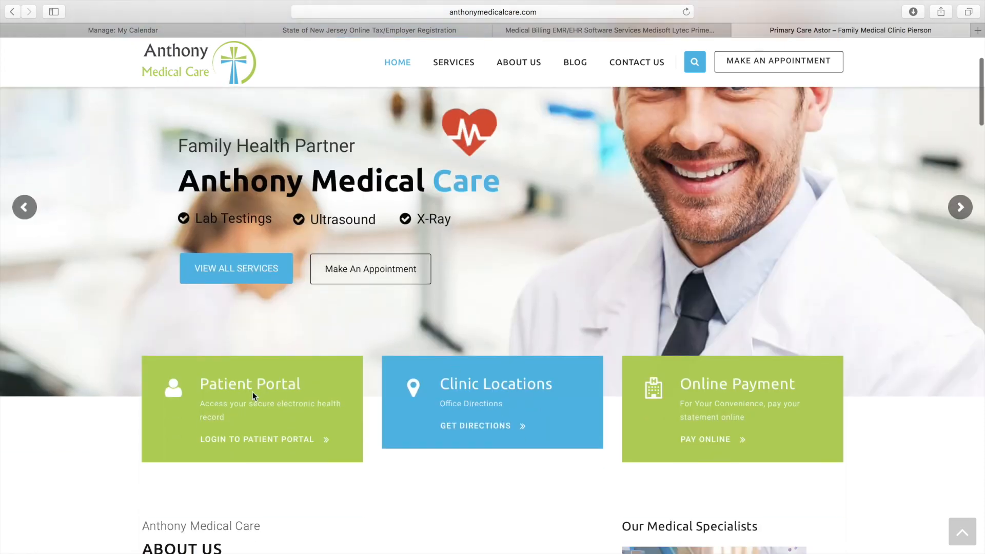
Open the patient portal login page and examine its practice details, login fields and new-patient registration option
{"action": "left_click", "coordinate": [225, 441]}
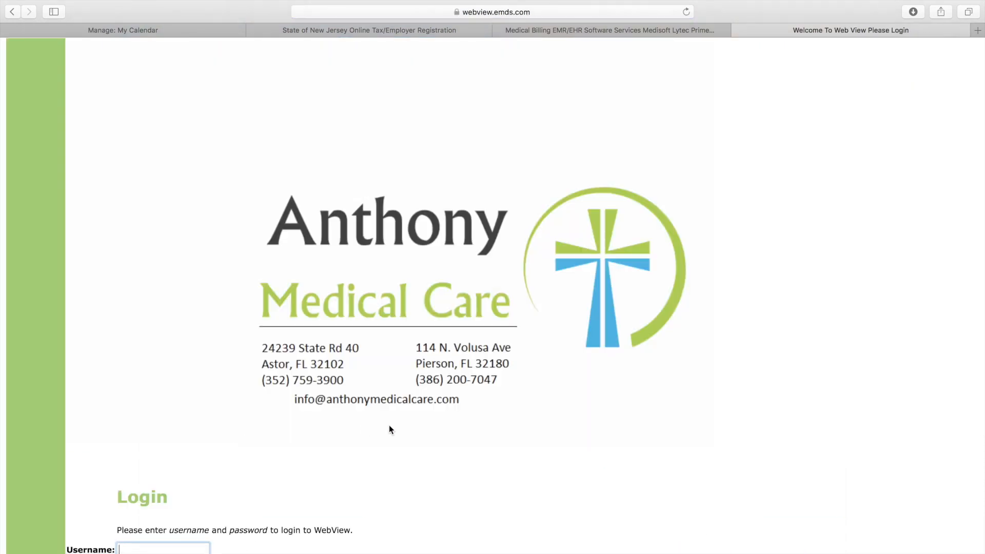
{"action": "scroll", "coordinate": [389, 426], "scroll_direction": "down", "scroll_amount": 1}
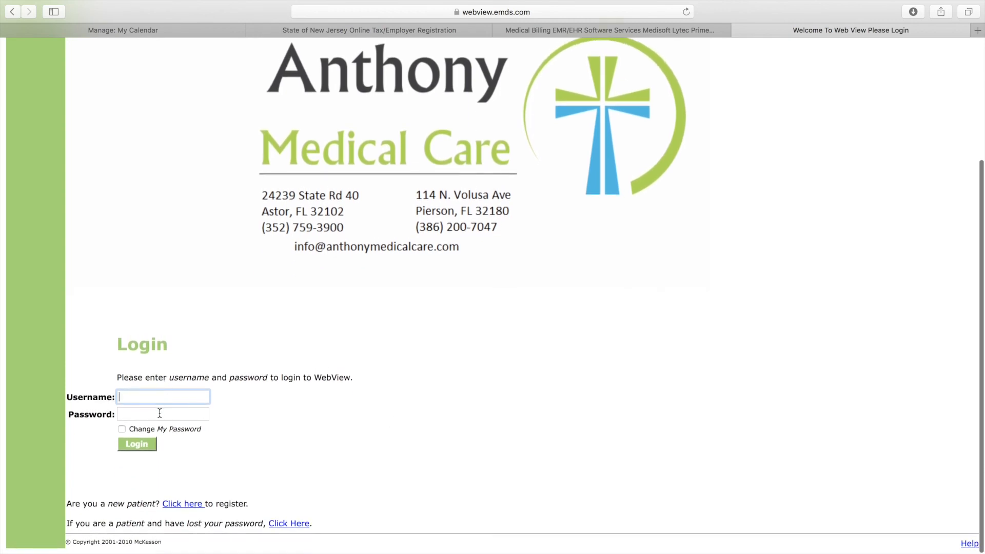
{"action": "scroll", "coordinate": [333, 405], "scroll_direction": "up", "scroll_amount": 5}
{"action": "scroll", "coordinate": [334, 405], "scroll_direction": "up", "scroll_amount": 3}
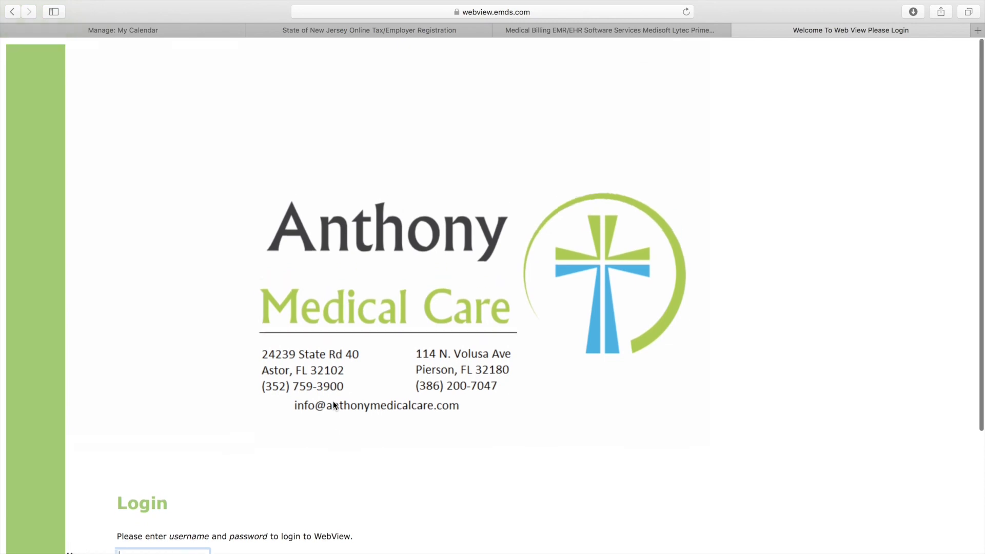
{"action": "scroll", "coordinate": [333, 405], "scroll_direction": "down", "scroll_amount": 7}
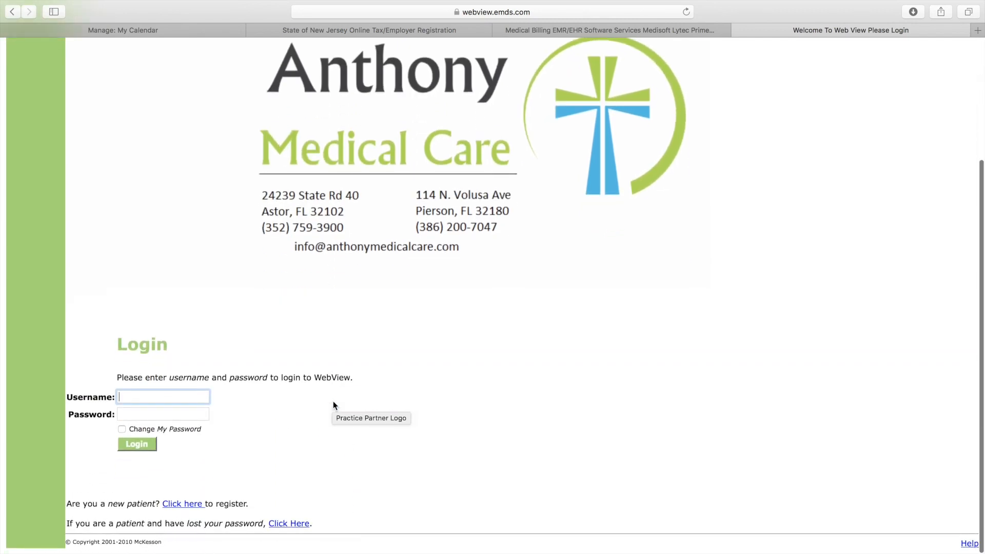
{"action": "scroll", "coordinate": [333, 406], "scroll_direction": "up", "scroll_amount": 5}
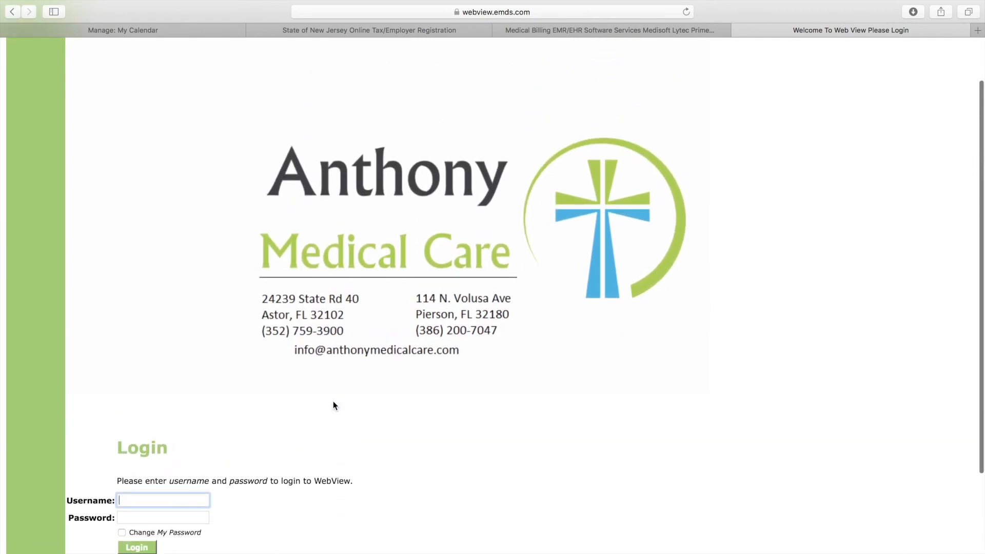
{"action": "scroll", "coordinate": [334, 406], "scroll_direction": "up", "scroll_amount": 2}
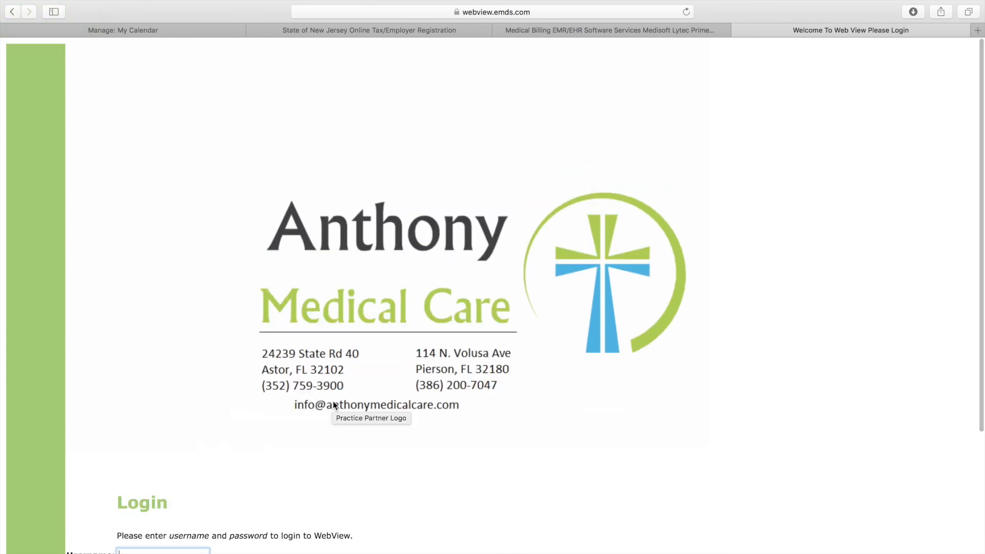
Return to the practice's home page and look through its services list and patient reviews
{"action": "left_click", "coordinate": [482, 424]}
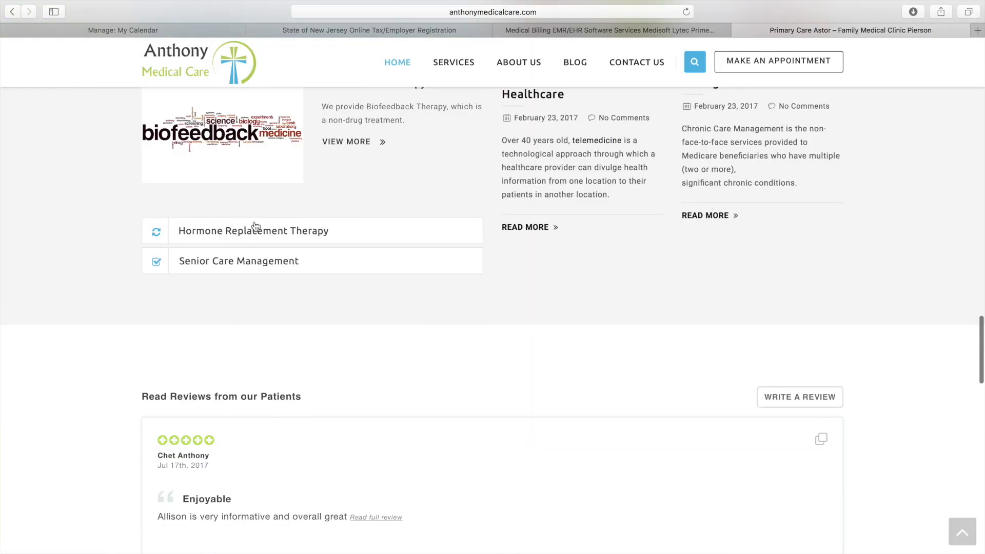
{"action": "scroll", "coordinate": [257, 231], "scroll_direction": "down", "scroll_amount": 3}
{"action": "scroll", "coordinate": [259, 236], "scroll_direction": "down", "scroll_amount": 10}
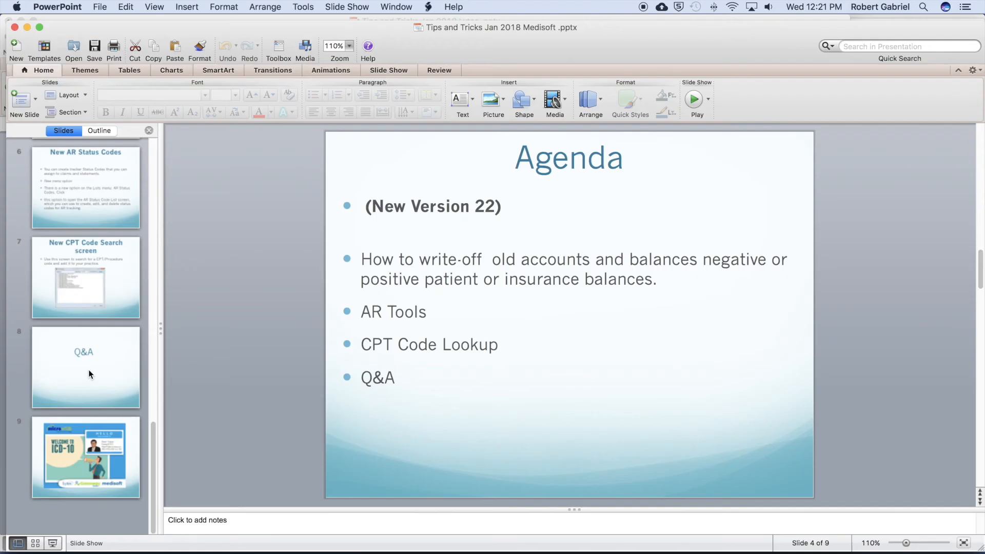
Display the Q&A slide in PowerPoint and switch to Medisoft Advanced to open the AR Tracker
{"action": "left_click", "coordinate": [89, 360]}
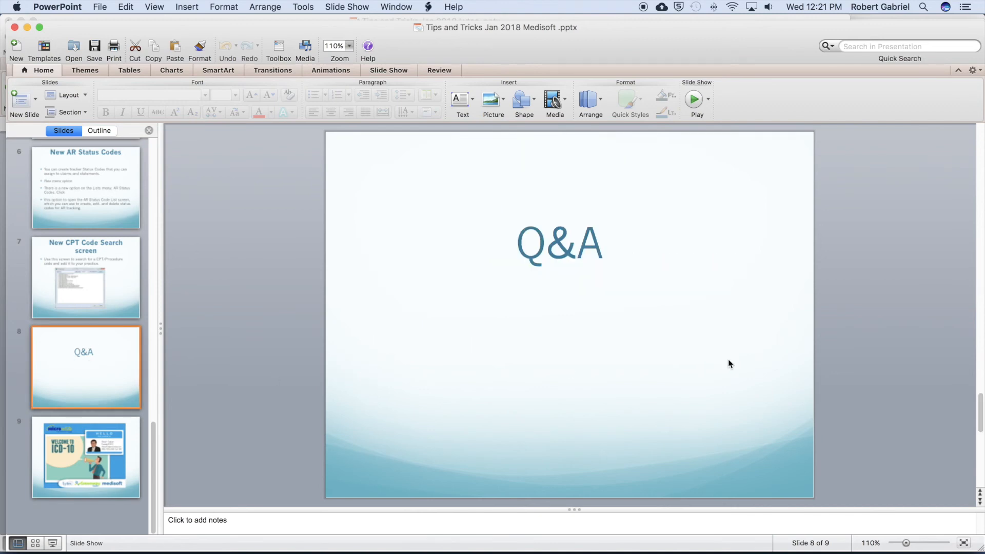
{"action": "mouse_move", "coordinate": [639, 537]}
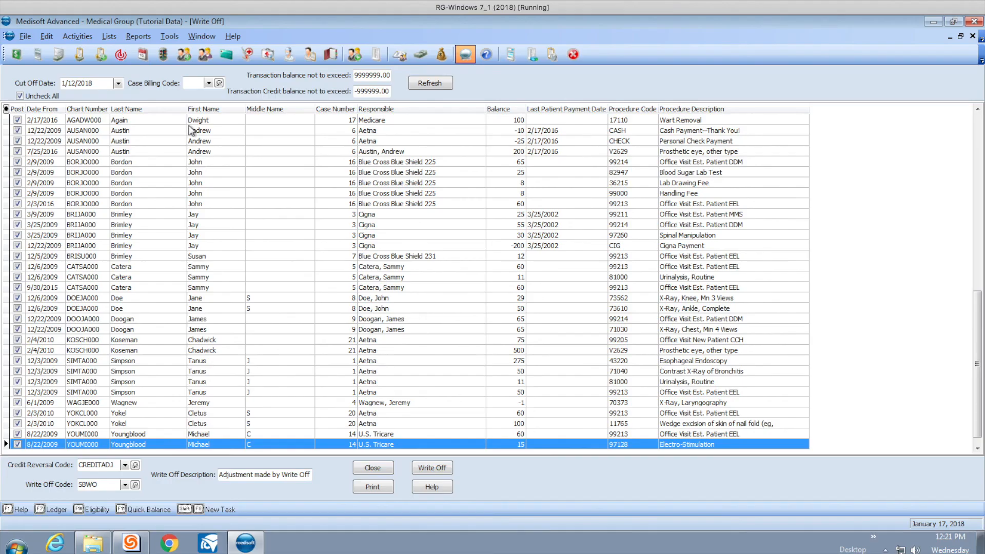
{"action": "left_click", "coordinate": [121, 54]}
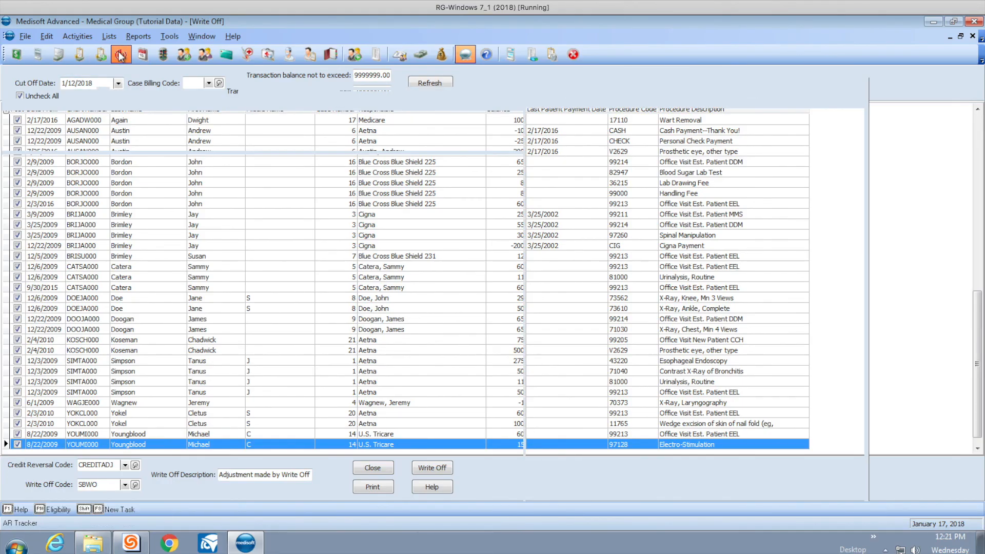